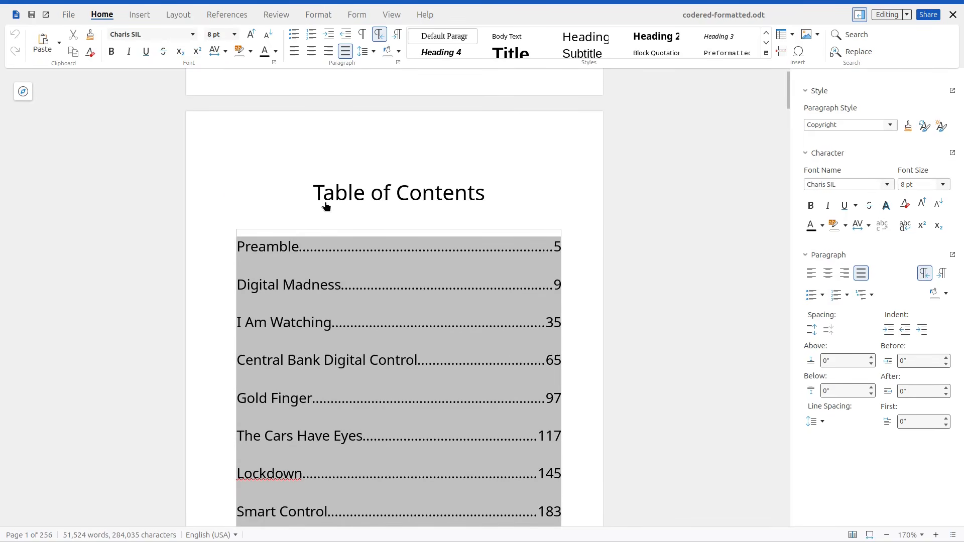
Look through the book's table of contents and the Preamble pages to check how the formatting is rendered.
scroll(355, 331, "down", 15)
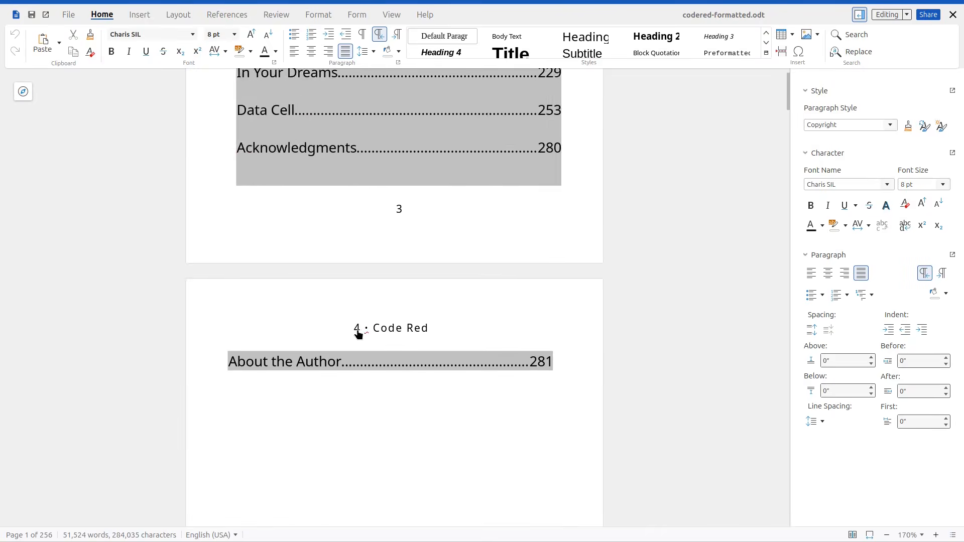
scroll(364, 320, "down", 10)
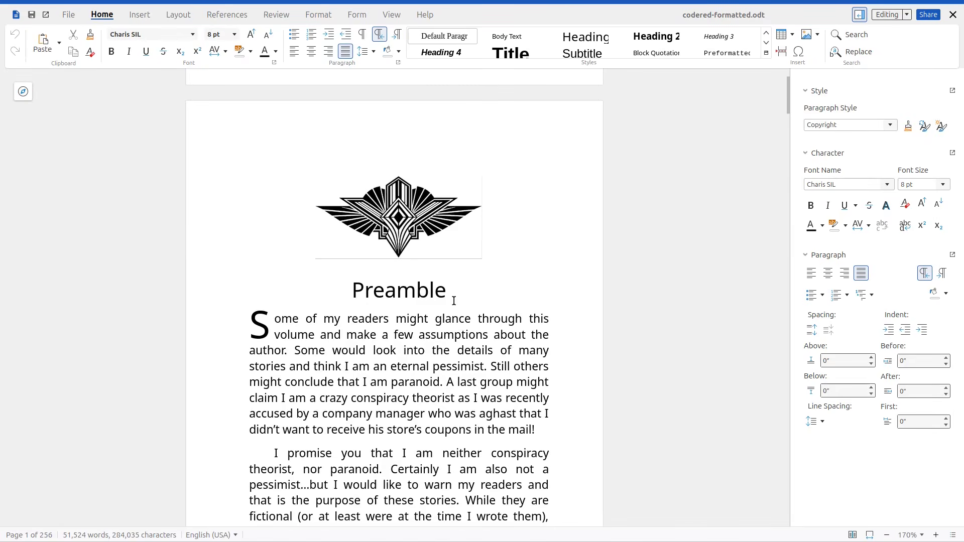
scroll(452, 286, "down", 6)
scroll(385, 253, "down", 1)
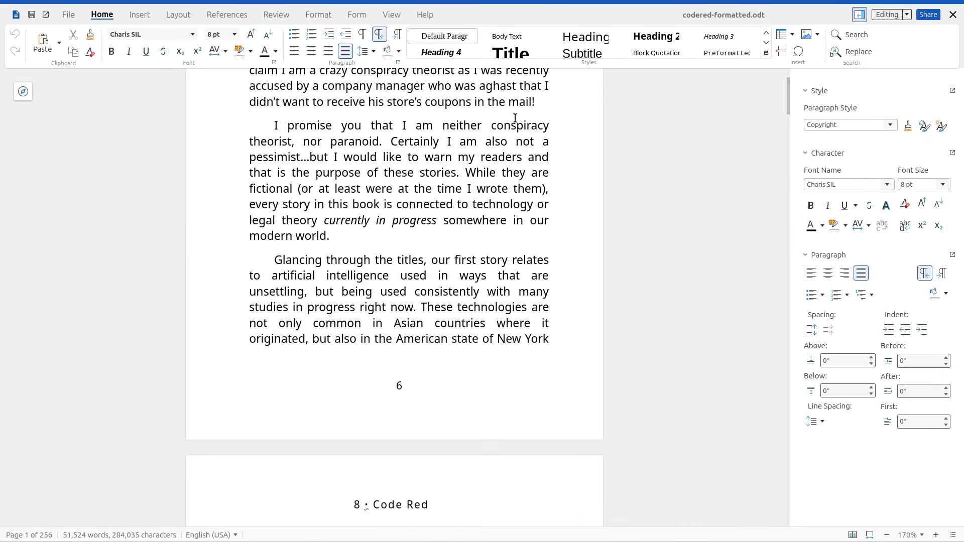
right_click(412, 173)
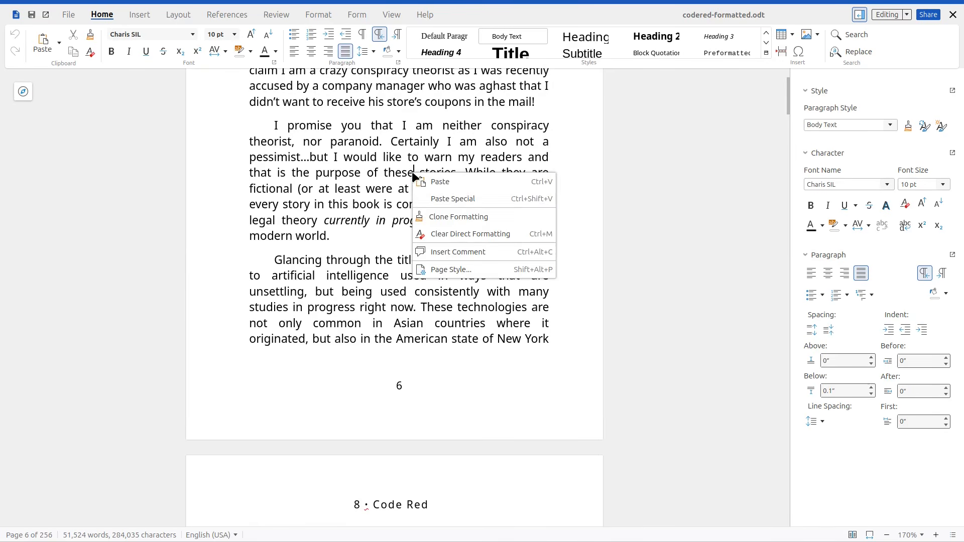
left_click(454, 252)
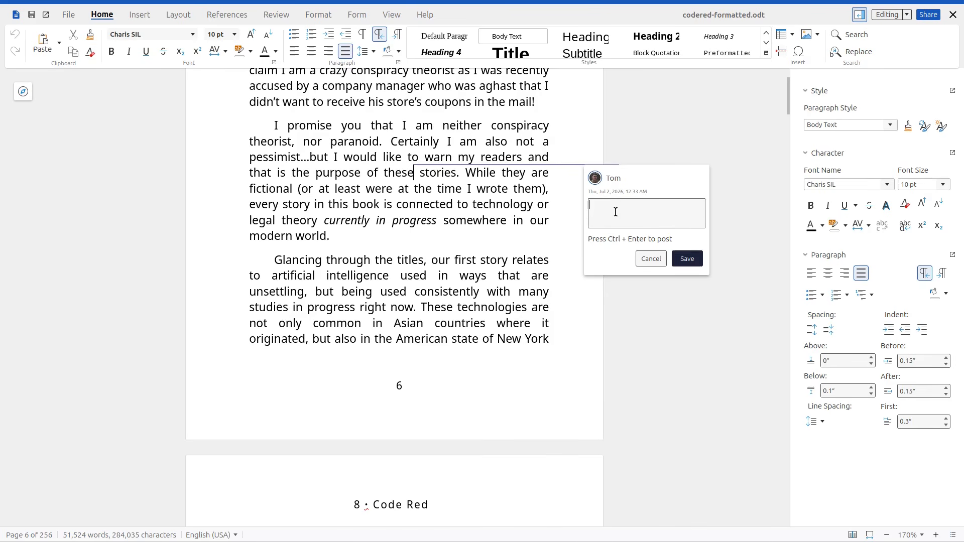
left_click(650, 259)
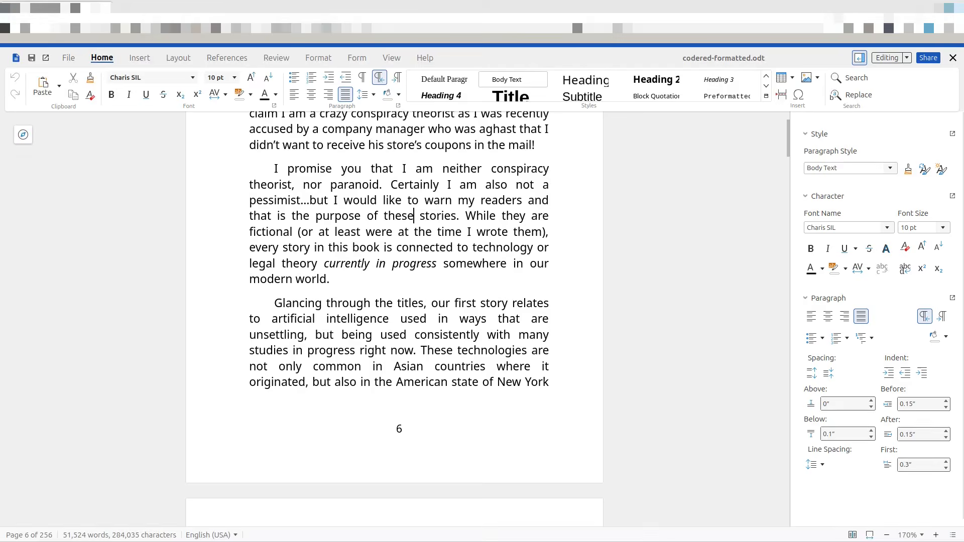
Review the Chapter Title Page style's general settings and its available next styles, leaving them as they are.
left_click(318, 15)
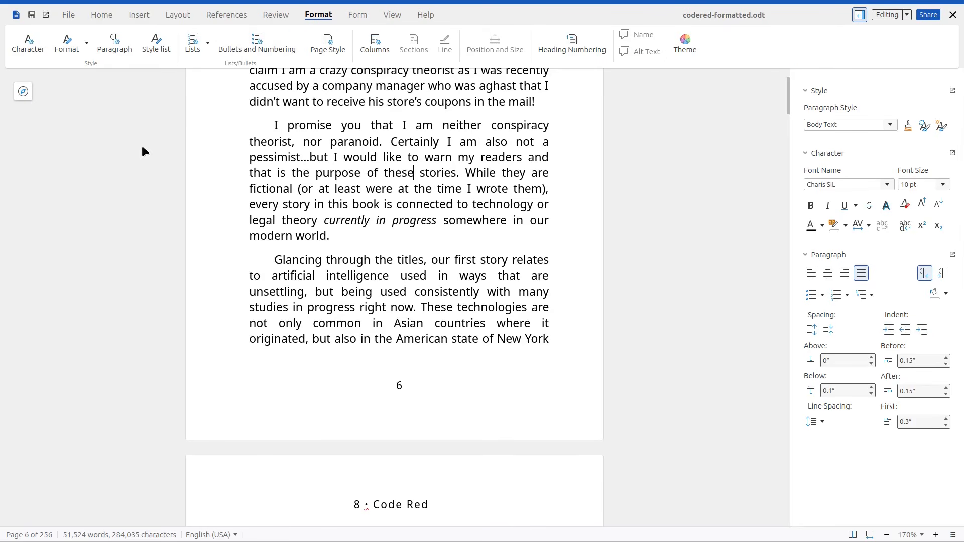
left_click(329, 54)
left_click(485, 182)
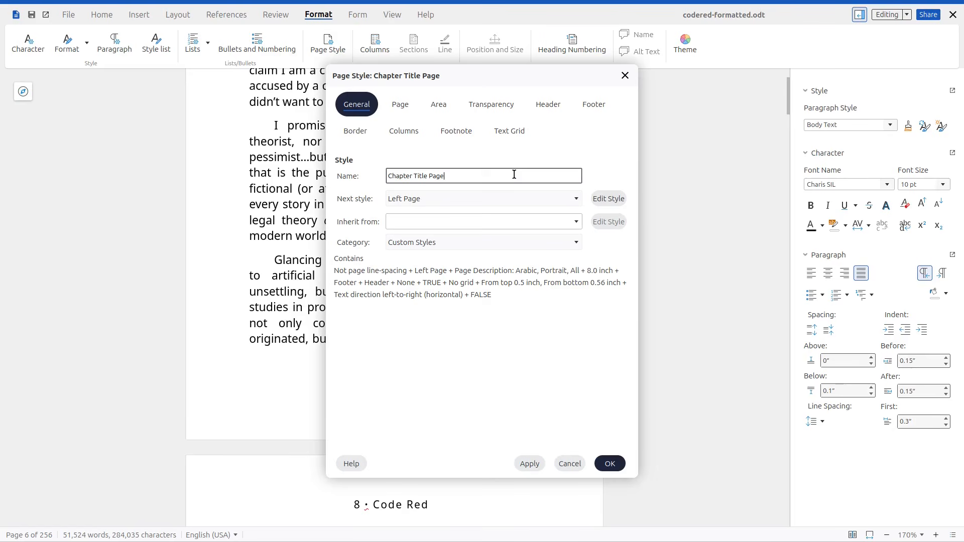
left_click(531, 198)
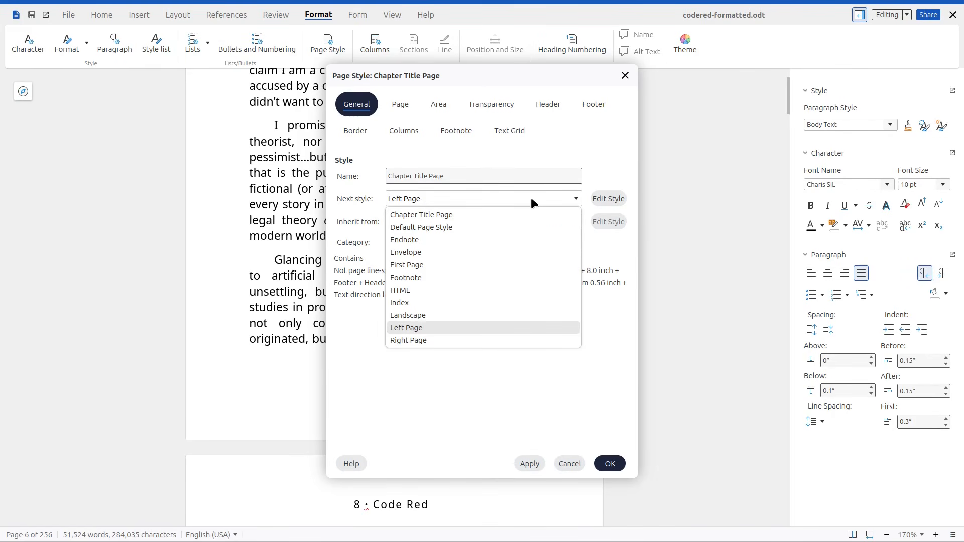
left_click(607, 290)
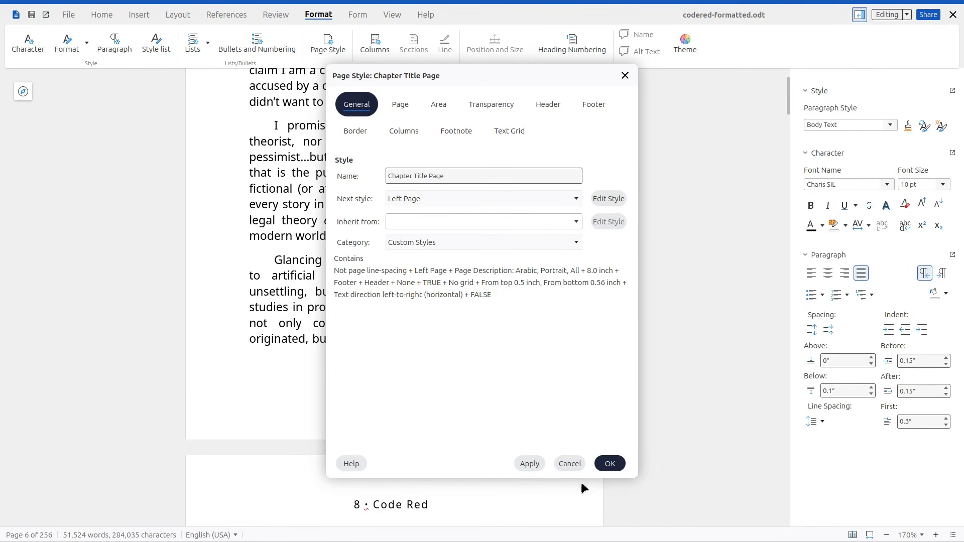
left_click(400, 104)
left_click(625, 75)
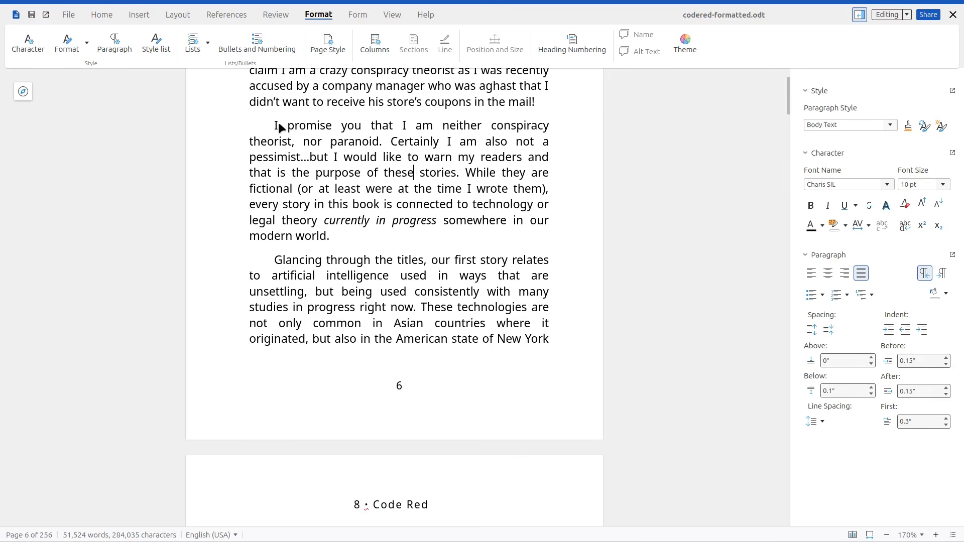
left_click(145, 18)
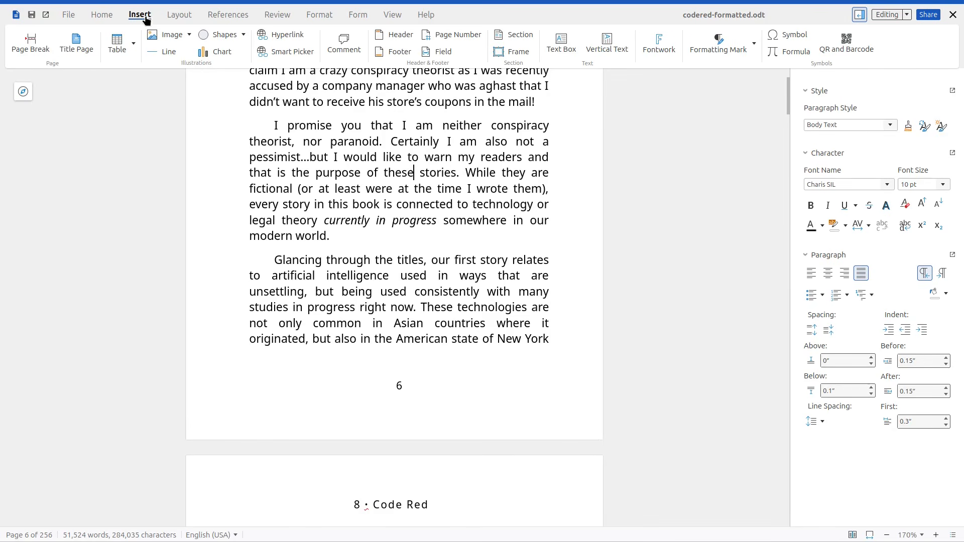
left_click(102, 19)
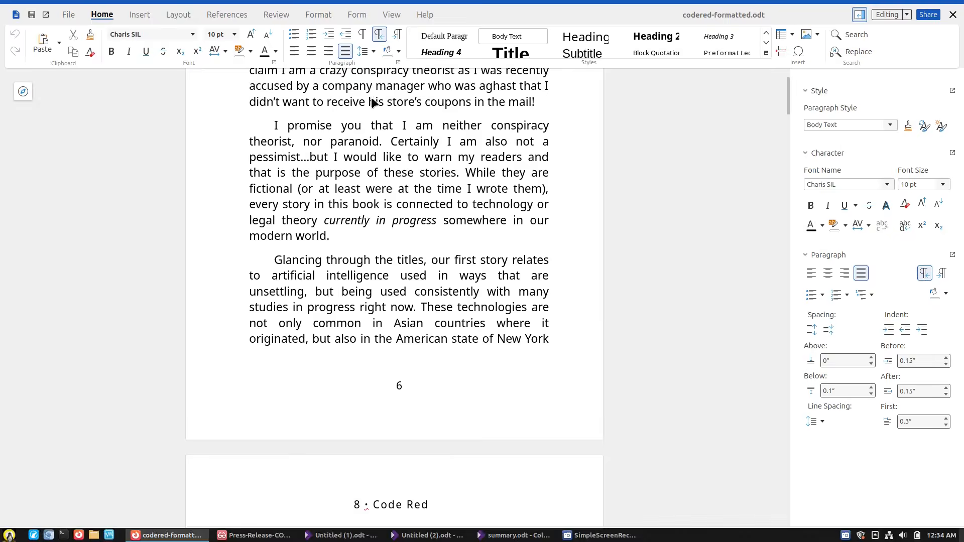
Switch to the Collabora Office window with Untitled (1).odt and view the program's version information.
key("alt+Tab")
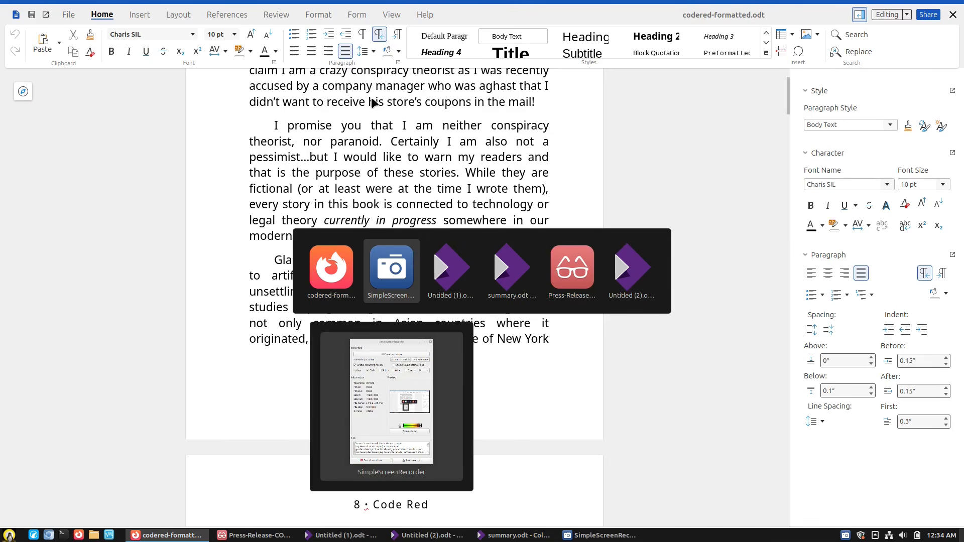
key("alt+Tab")
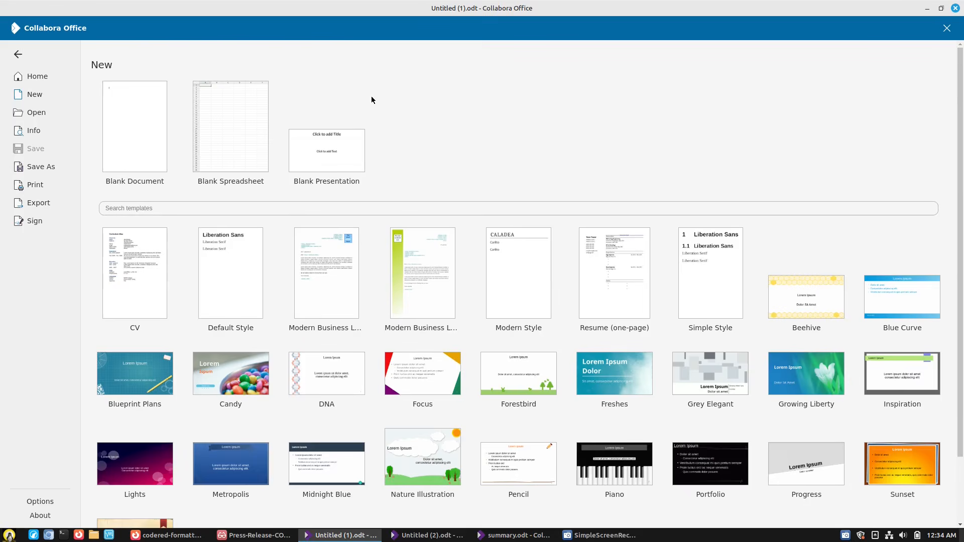
left_click(46, 516)
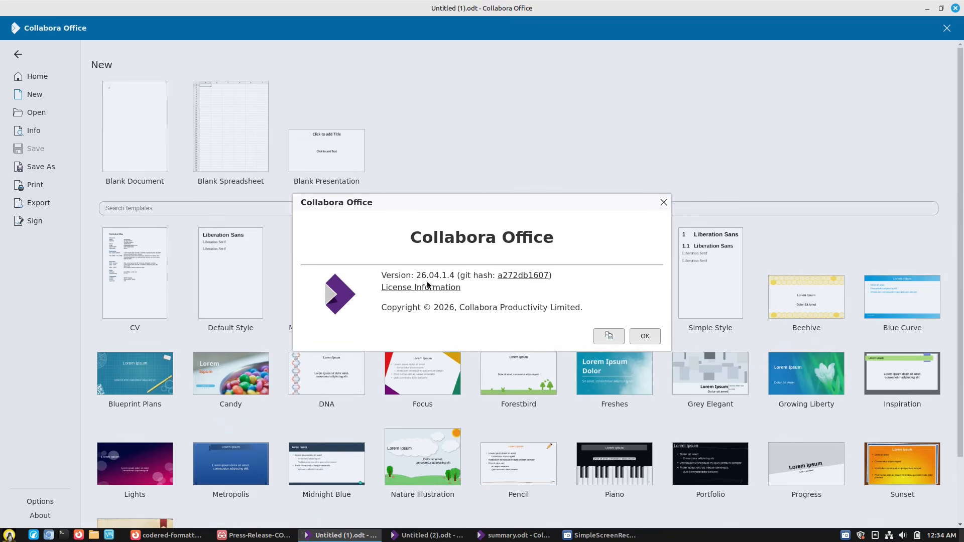
left_click(663, 202)
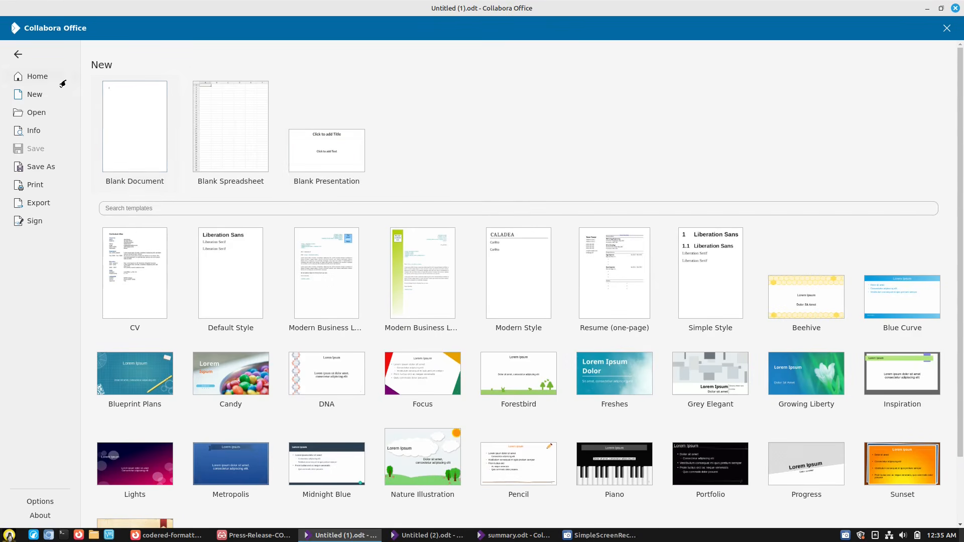
Create a blank text document and review the available insert, layout, references, review, format, form and view commands.
left_click(112, 151)
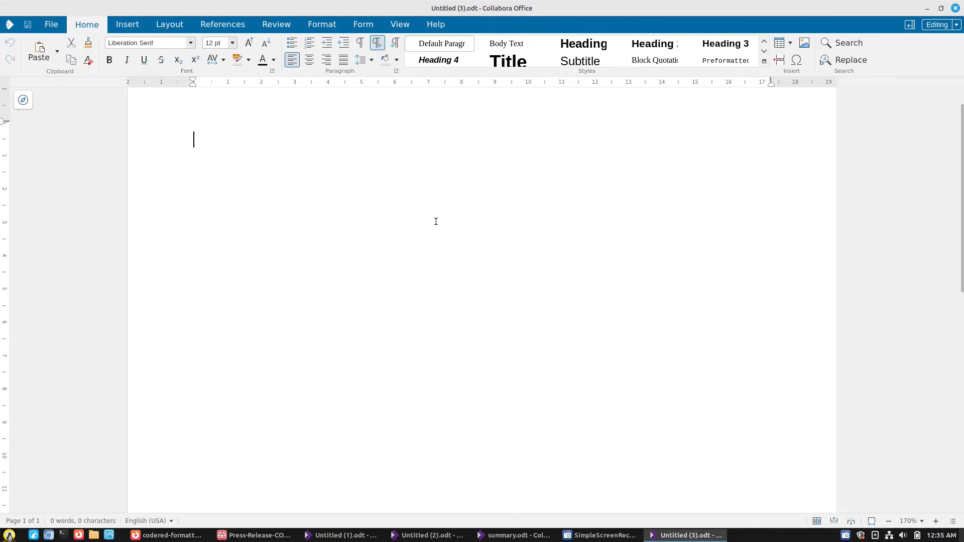
left_click(128, 24)
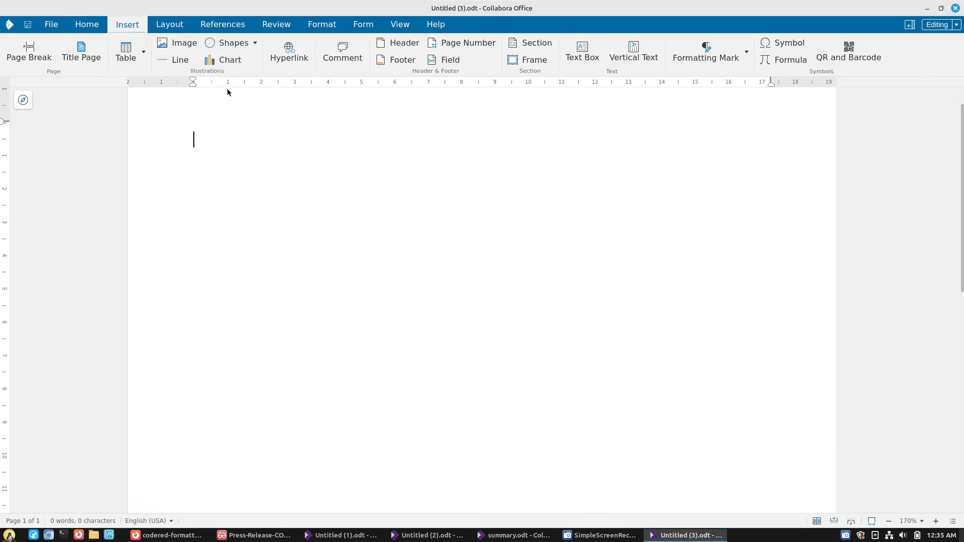
left_click(167, 26)
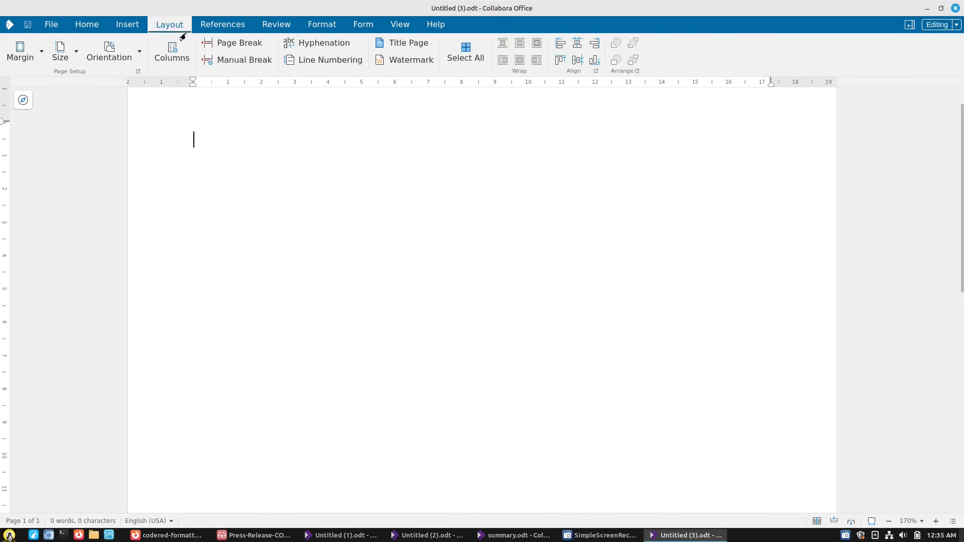
left_click(216, 24)
left_click(275, 28)
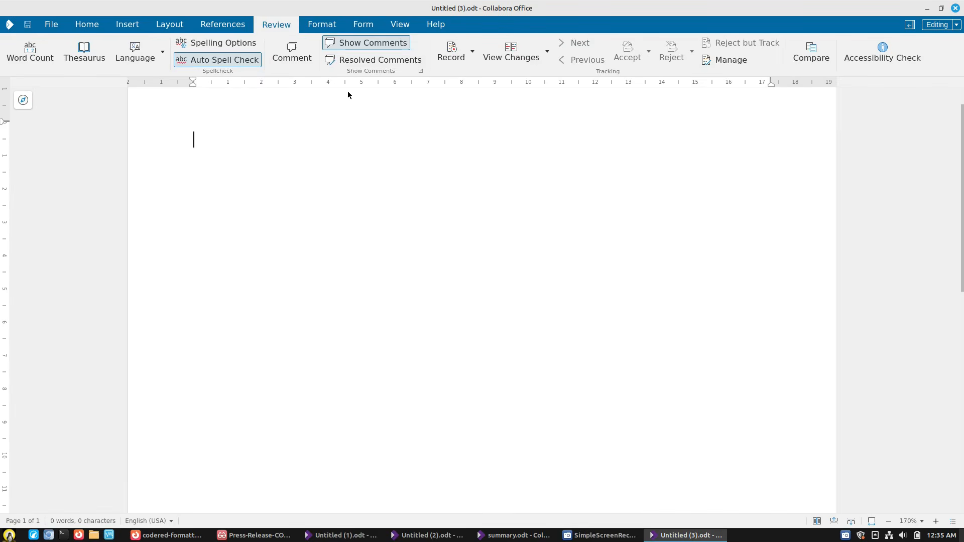
left_click(323, 25)
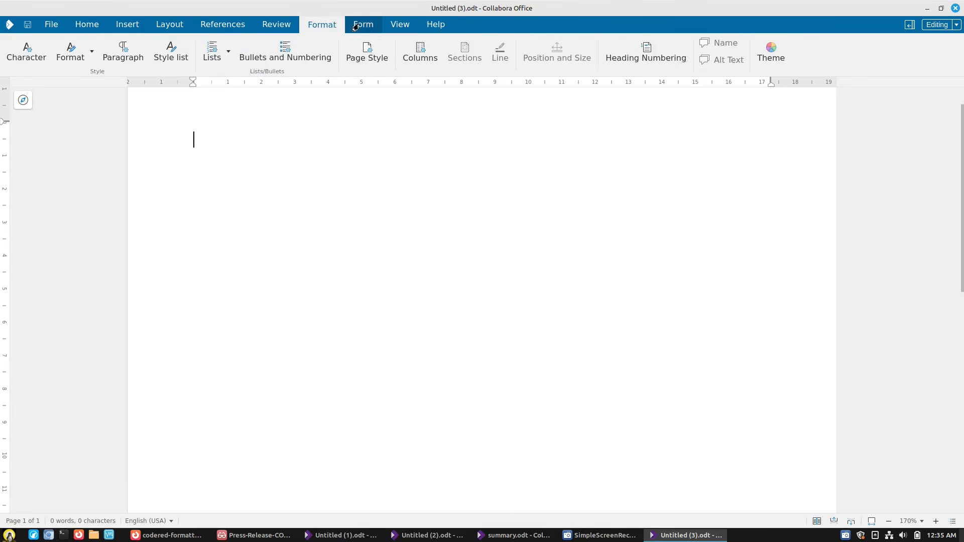
left_click(374, 25)
left_click(400, 25)
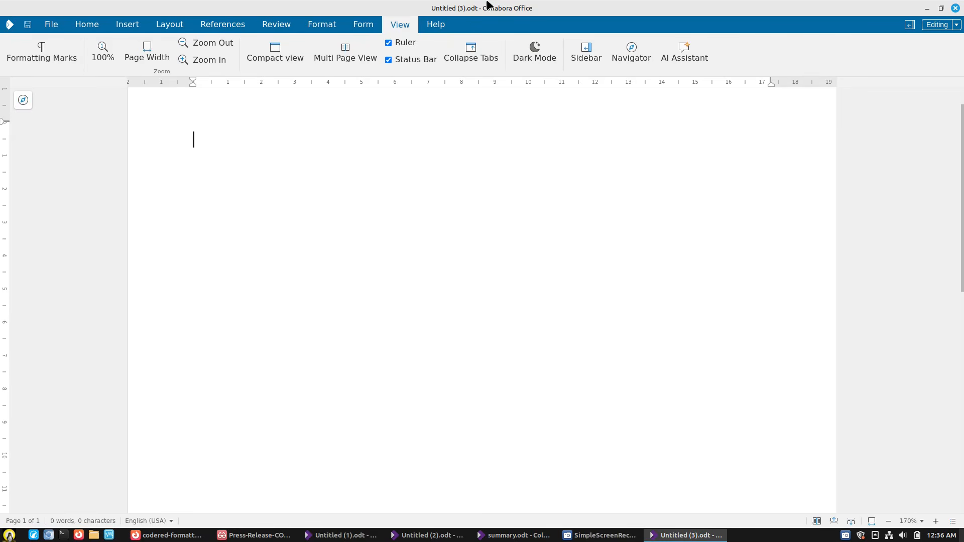
Open codered-formatted.odt from the Desktop folder, filtering the files by "co".
left_click(42, 27)
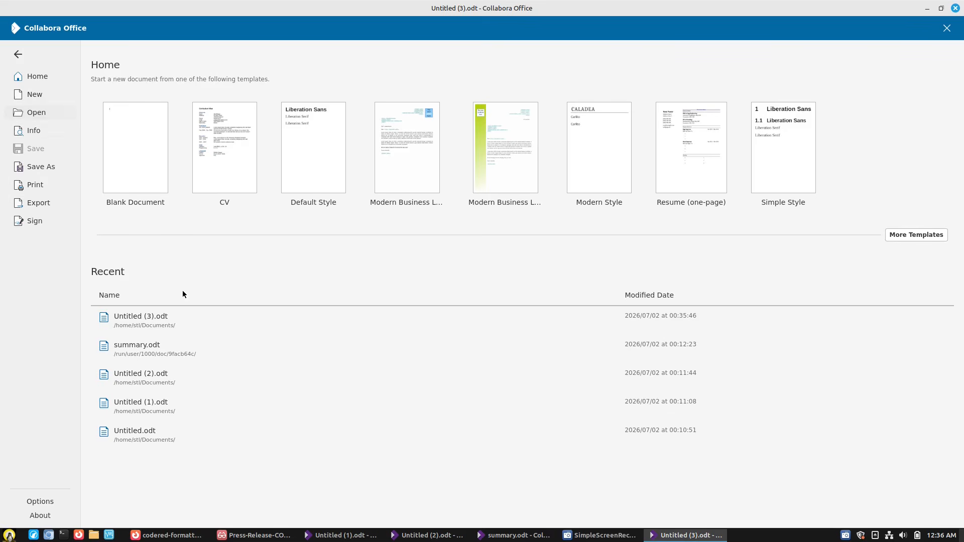
left_click(33, 112)
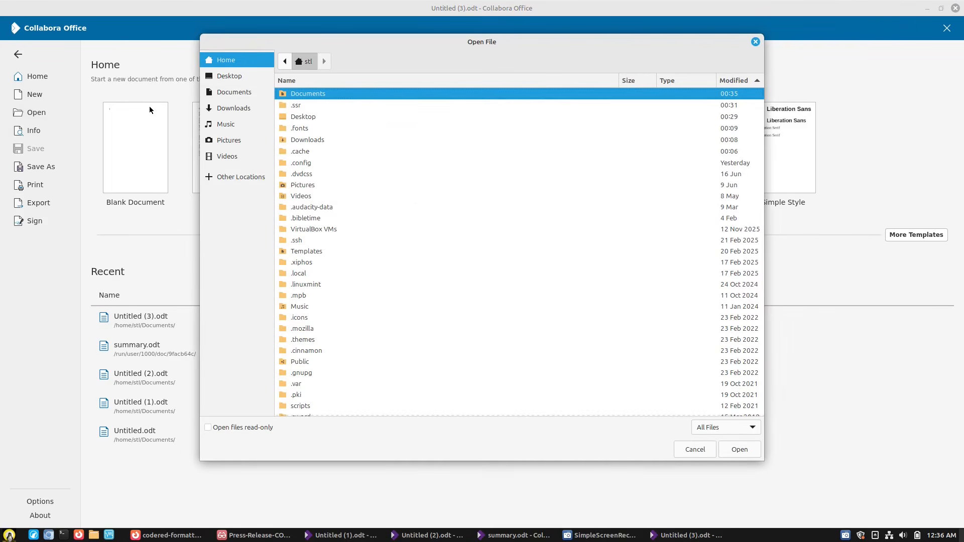
left_click(223, 75)
scroll(541, 194, "down", 10)
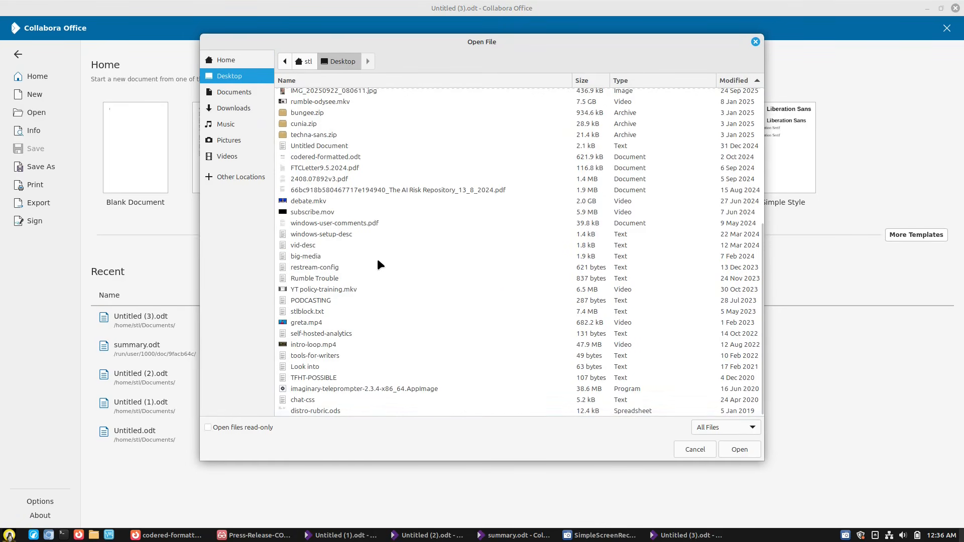
scroll(356, 249, "up", 1)
scroll(321, 158, "up", 3)
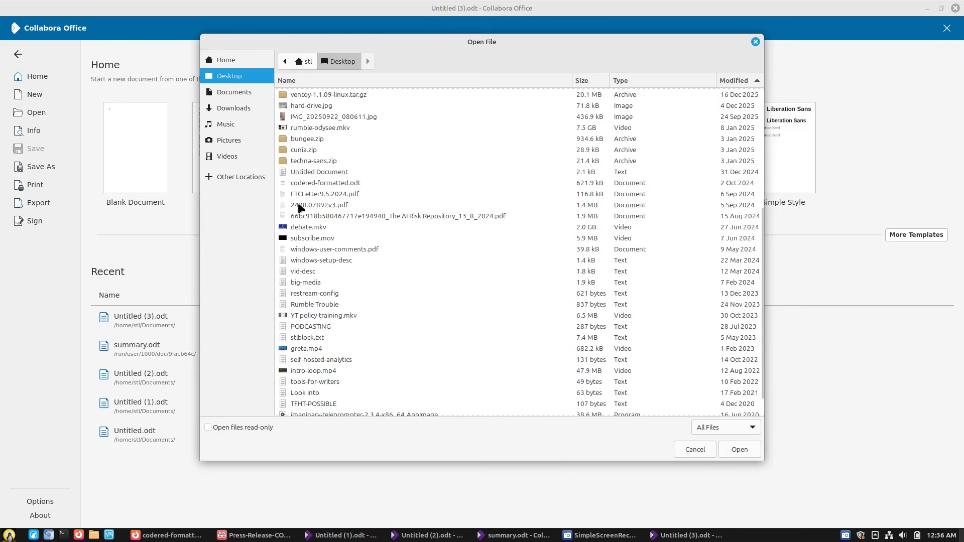
scroll(318, 328, "down", 1)
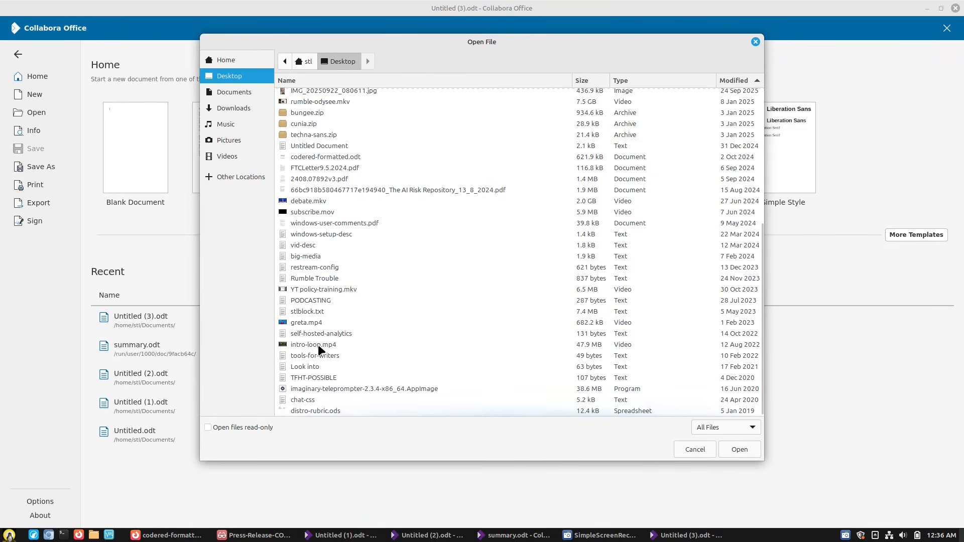
scroll(324, 342, "up", 1)
scroll(324, 341, "up", 2)
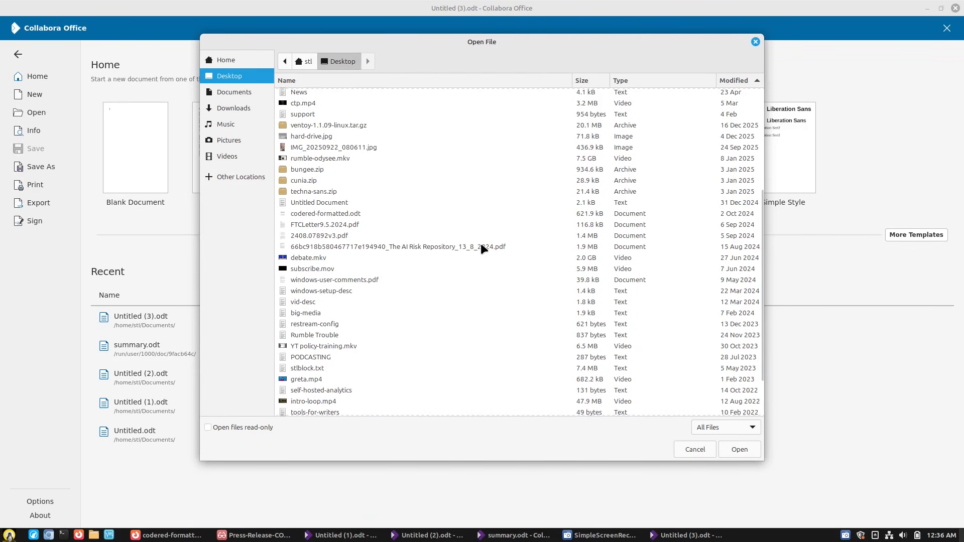
type("cof")
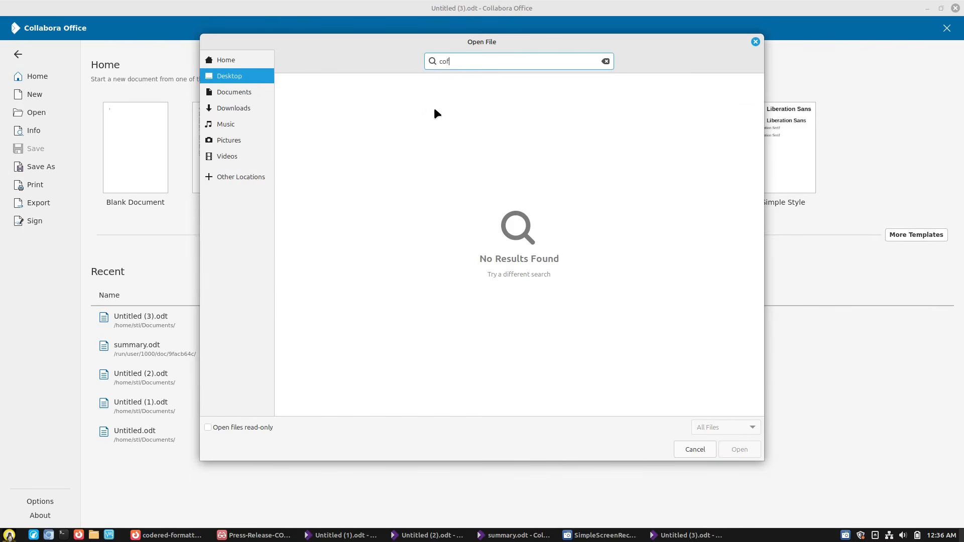
key("BackSpace")
left_click(305, 107)
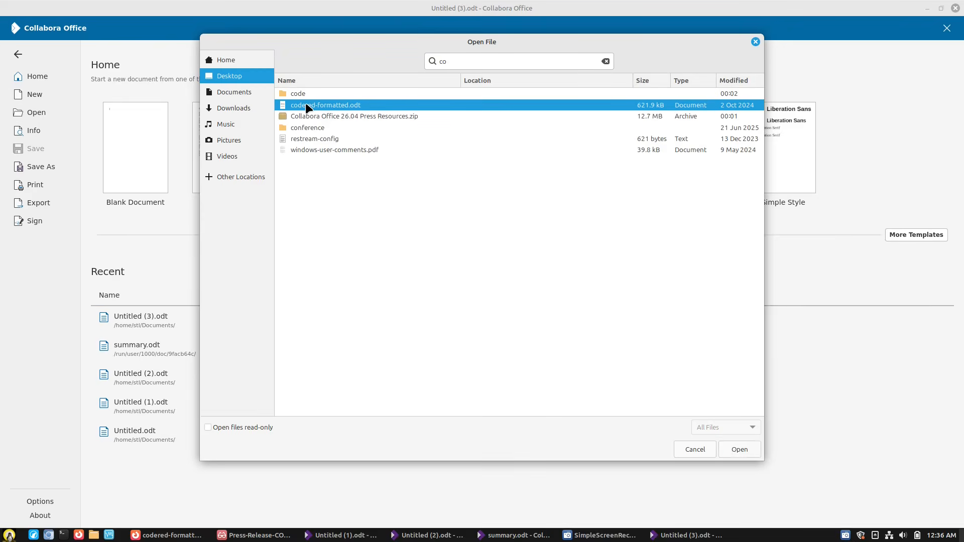
double_click(305, 105)
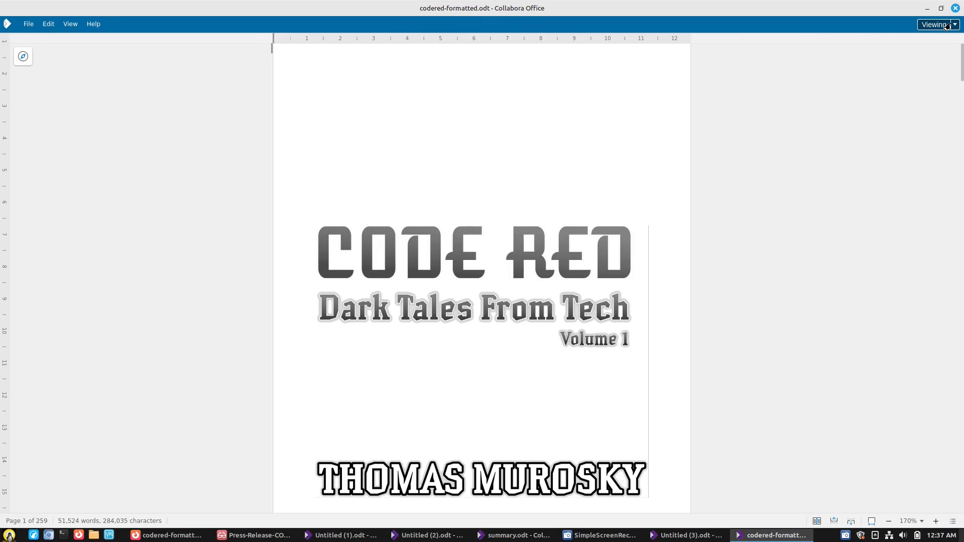
Change the document from viewing to editing mode and show the formatting sidebar.
left_click(946, 27)
left_click(929, 54)
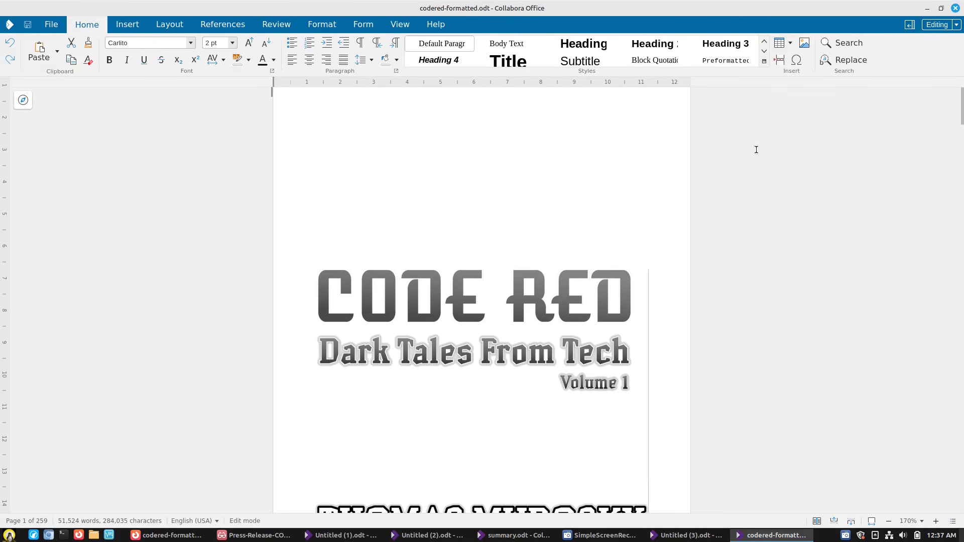
left_click(907, 25)
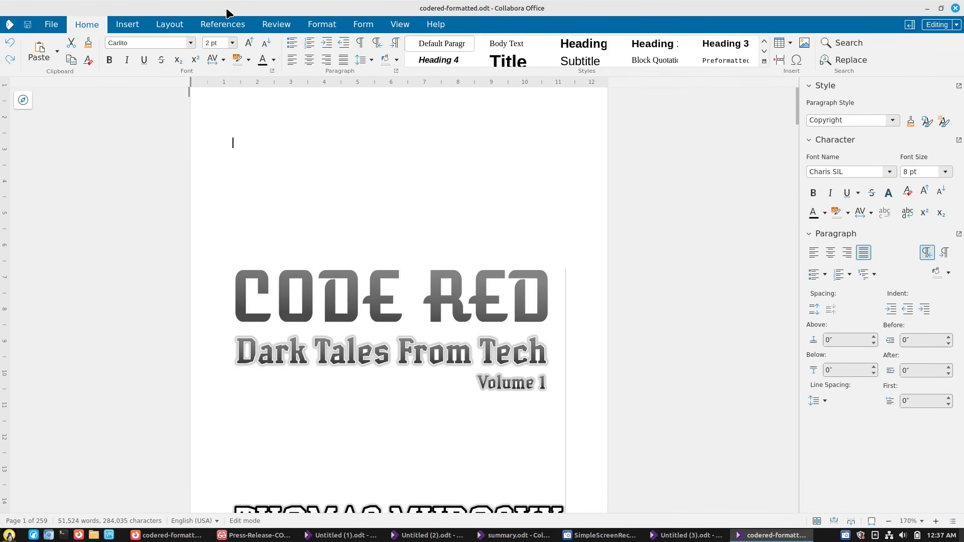
View the Default Page Style settings of the manuscript and close them without changes.
left_click(324, 28)
left_click(367, 55)
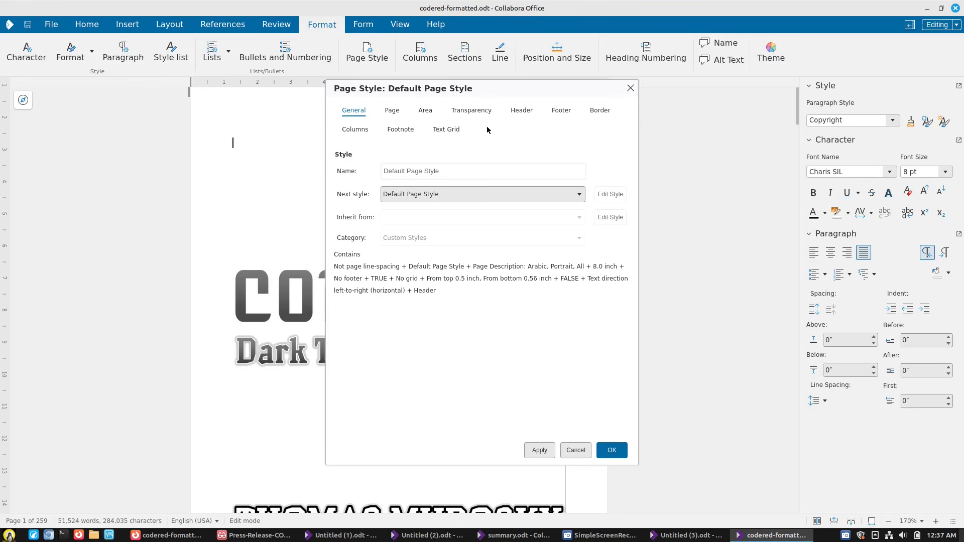
left_click(629, 88)
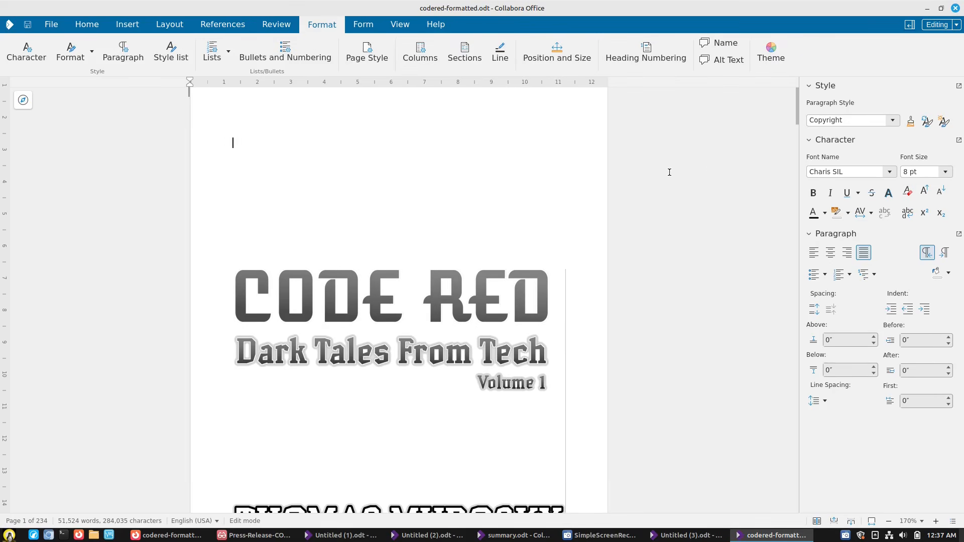
Try dark mode on the manuscript, look over the copyright page, and restore light mode.
left_click(400, 24)
left_click(532, 55)
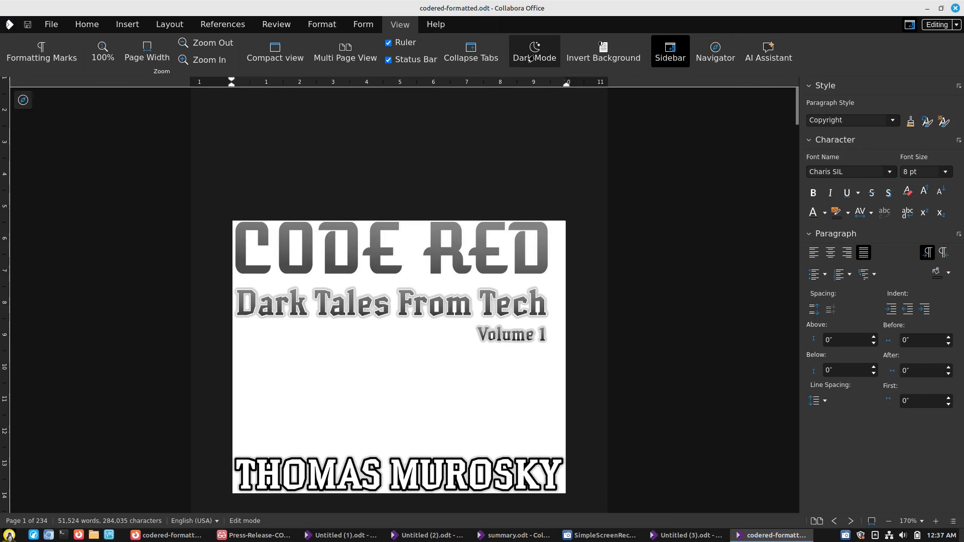
scroll(531, 202, "down", 10)
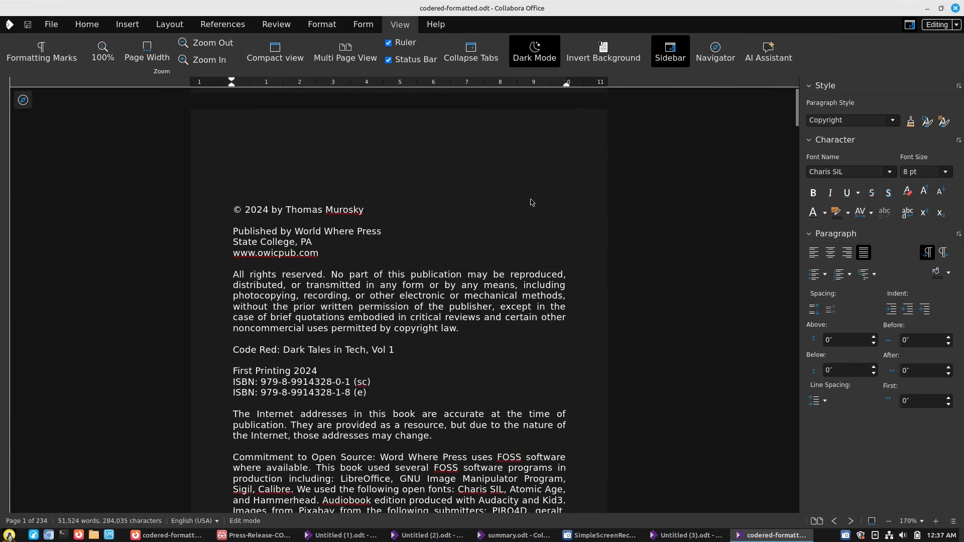
left_click(534, 56)
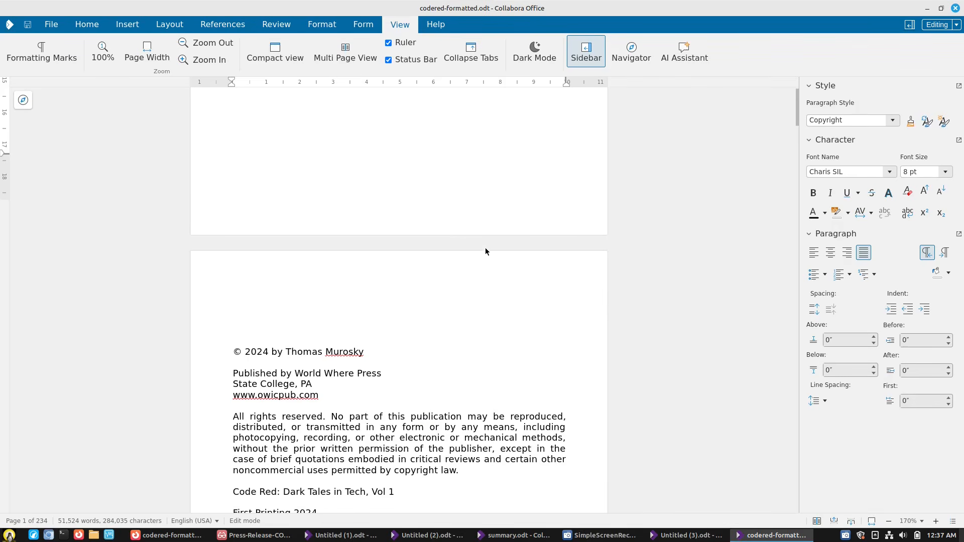
Examine the "Central Bank Digital Control" chapter, checking the styles of its title and "I – The Routine Life" subheading and its page layout.
left_click(87, 26)
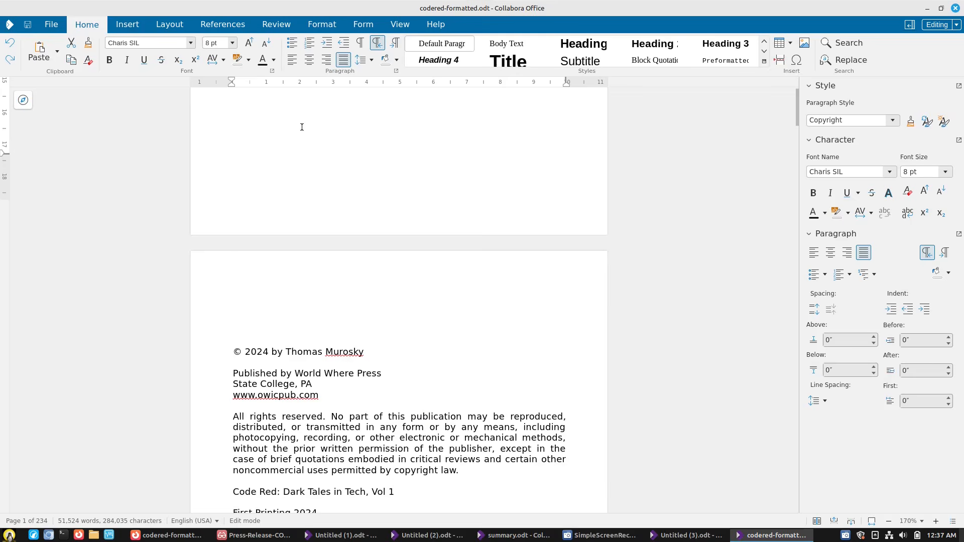
scroll(311, 136, "down", 10)
scroll(317, 171, "down", 8)
left_click(310, 277, "ctrl")
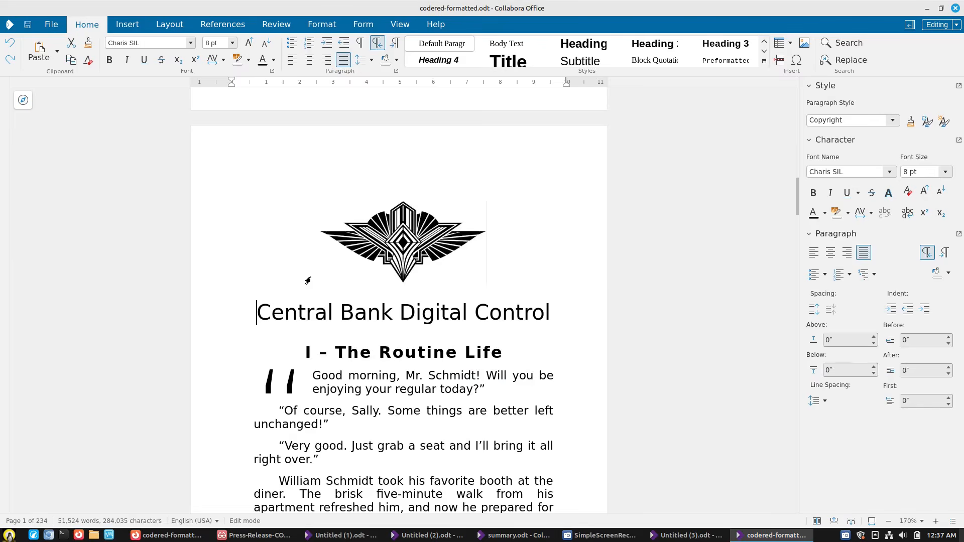
scroll(408, 351, "down", 3)
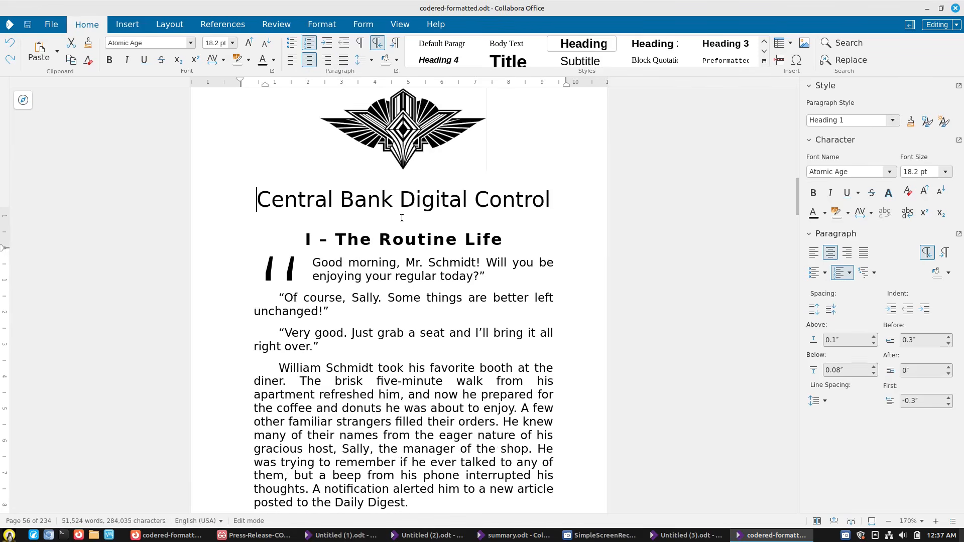
left_click(415, 196)
left_click(401, 240)
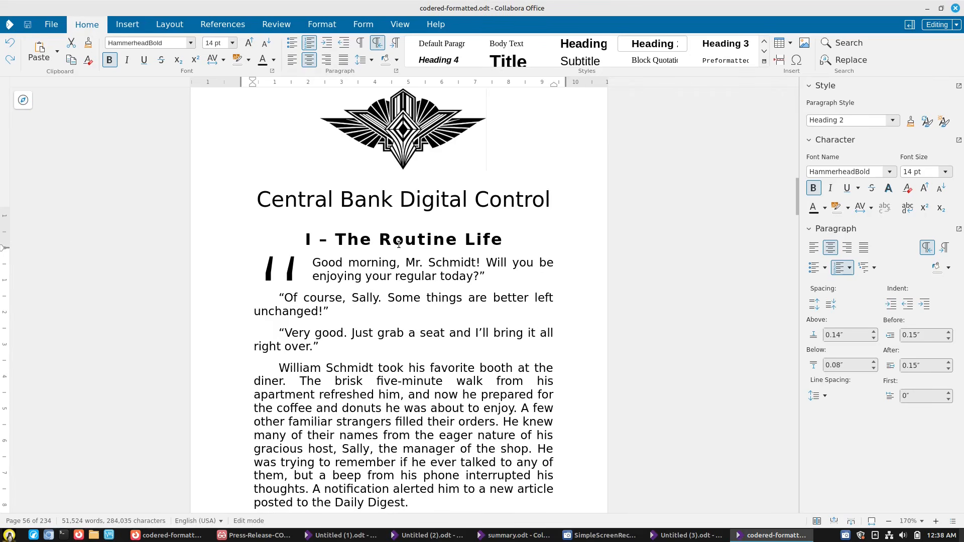
scroll(396, 256, "down", 15)
scroll(397, 265, "down", 15)
scroll(396, 265, "down", 5)
scroll(350, 222, "up", 20)
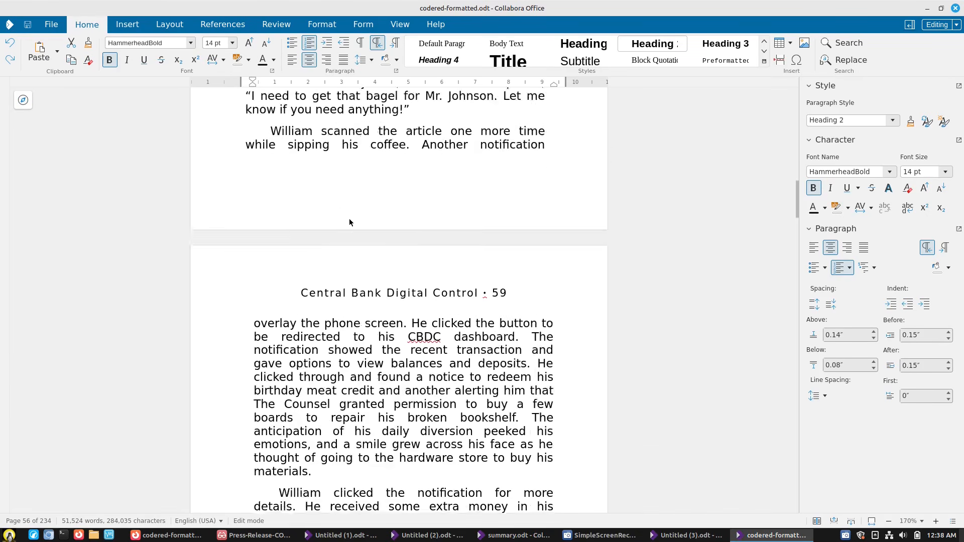
scroll(350, 223, "up", 8)
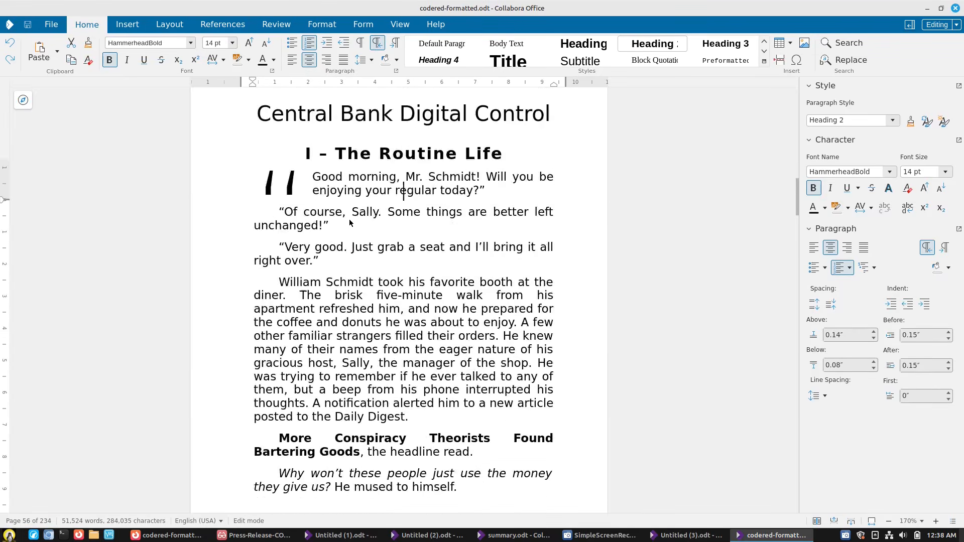
Set the chapter title "Central Bank Digital Control" in the 1942 report font, and replace it with Alpha Echo.
left_click(270, 293)
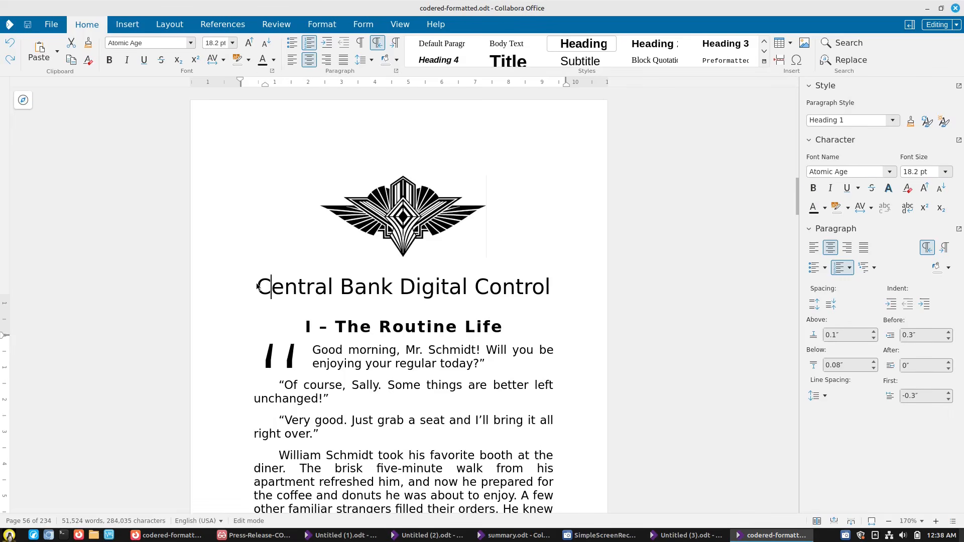
left_click_drag(256, 289, 573, 291)
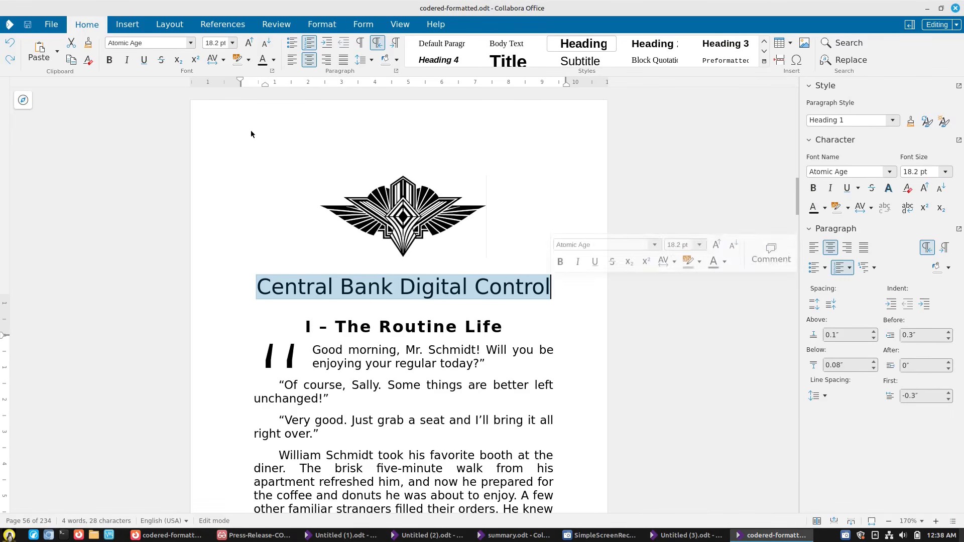
left_click(191, 43)
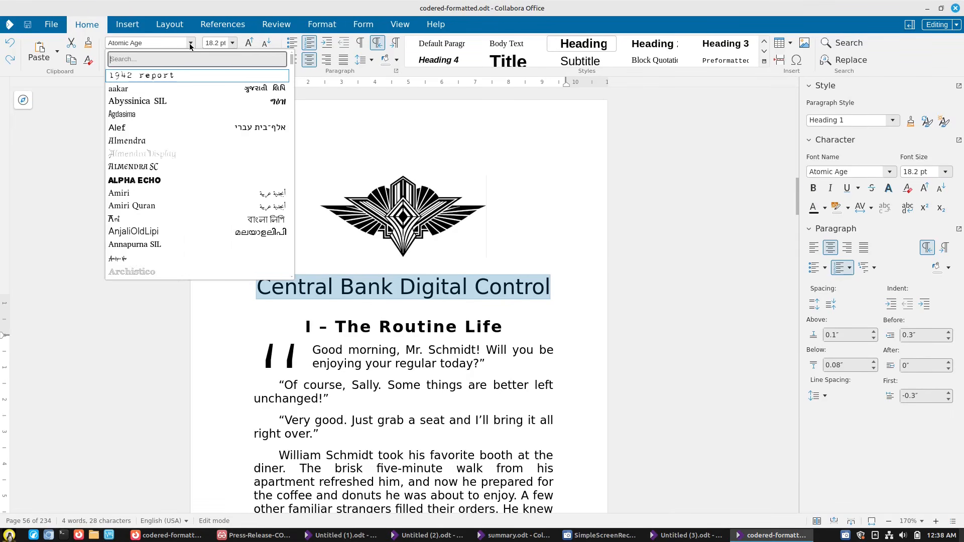
left_click(162, 75)
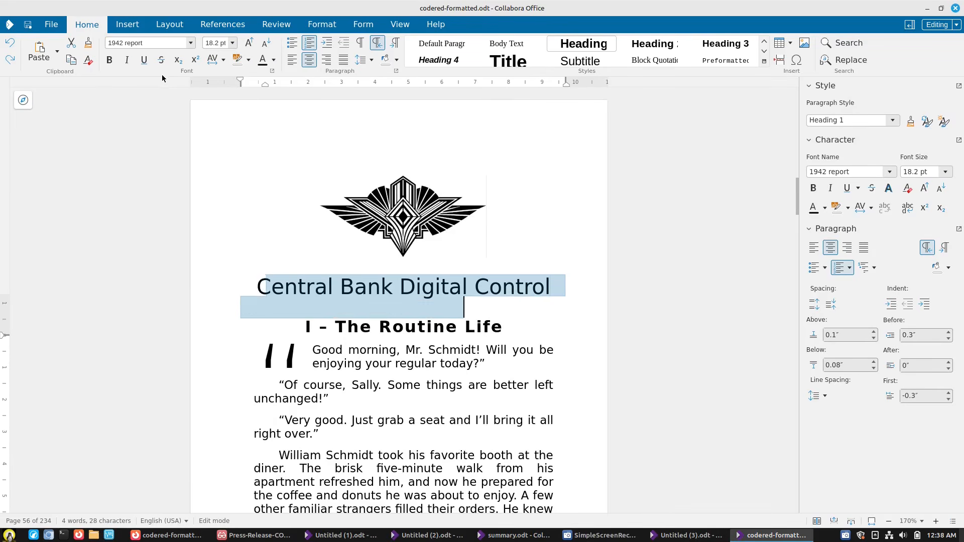
left_click(191, 43)
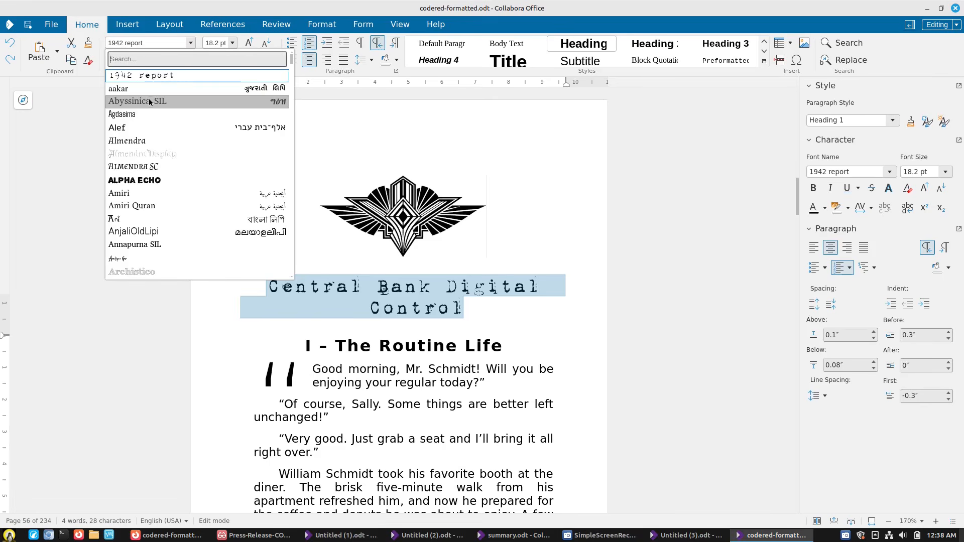
left_click(141, 185)
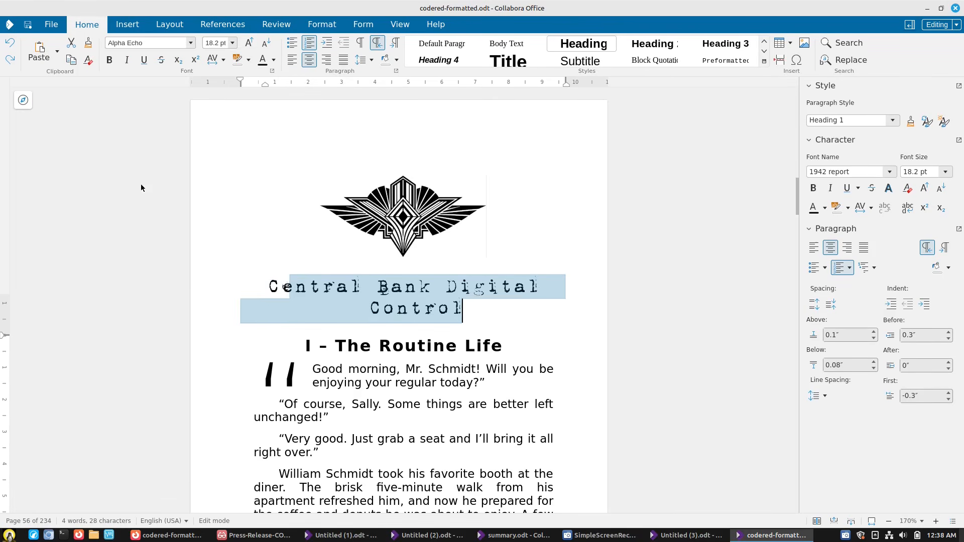
Browse the available fonts for the chapter title without choosing another one.
left_click(186, 45)
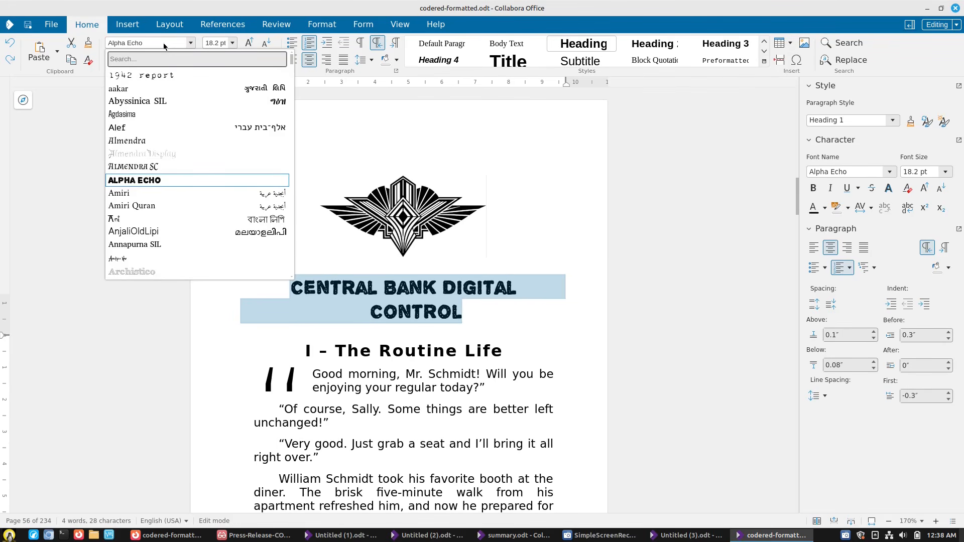
scroll(159, 126, "down", 20)
scroll(159, 126, "down", 6)
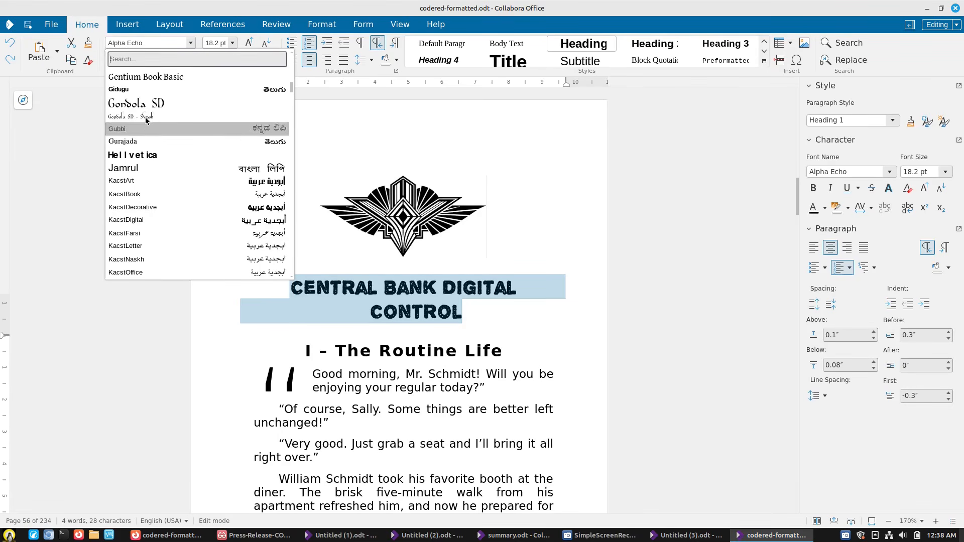
left_click(85, 202)
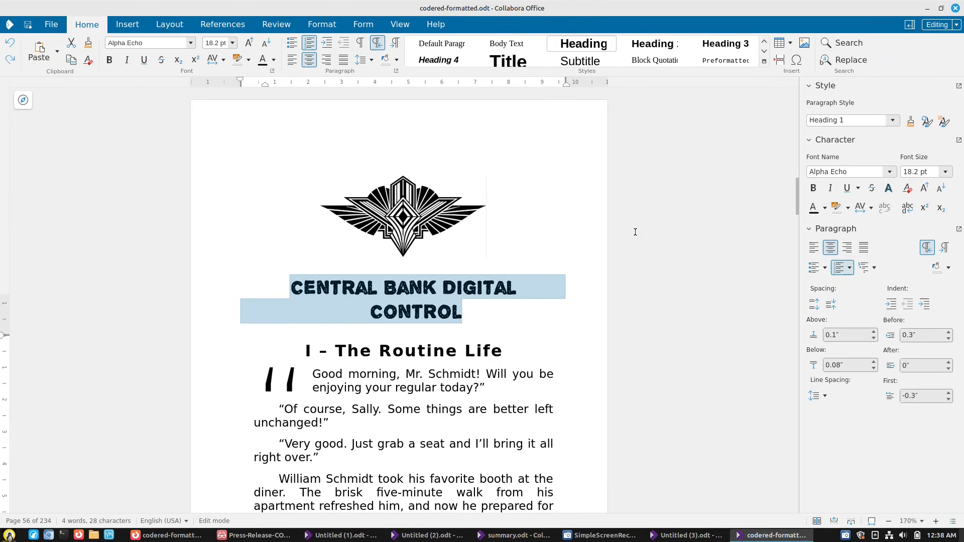
scroll(354, 222, "down", 2)
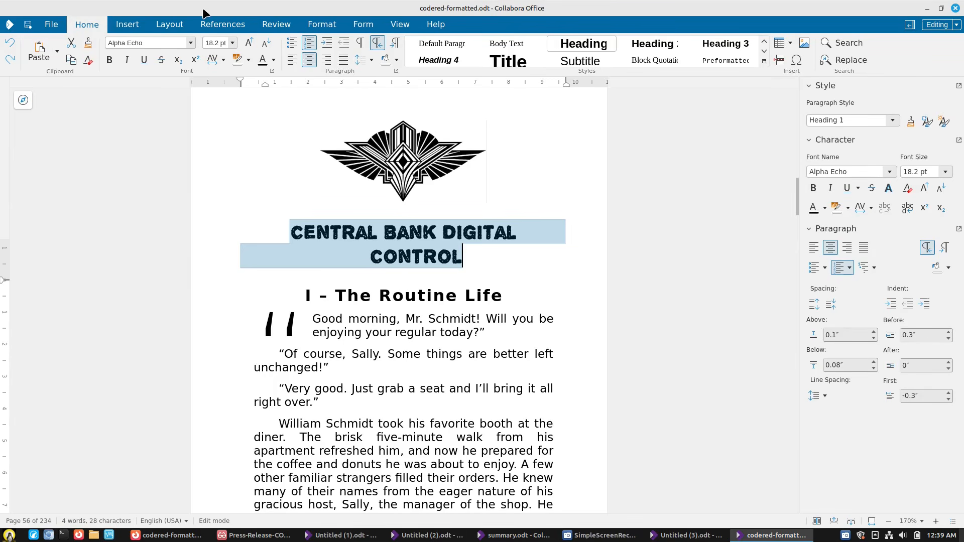
Set the tracked changes display to Side by Side.
left_click(276, 25)
left_click(543, 57)
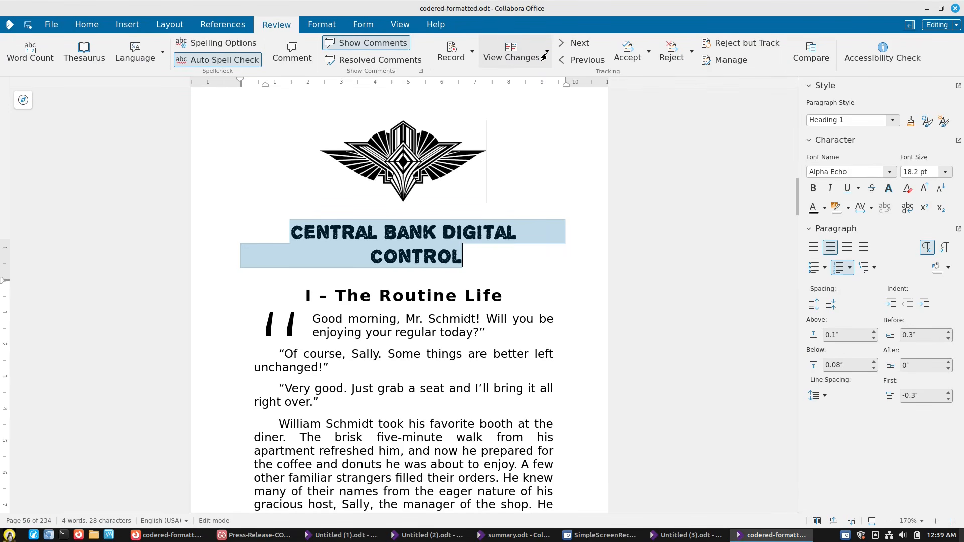
left_click(544, 56)
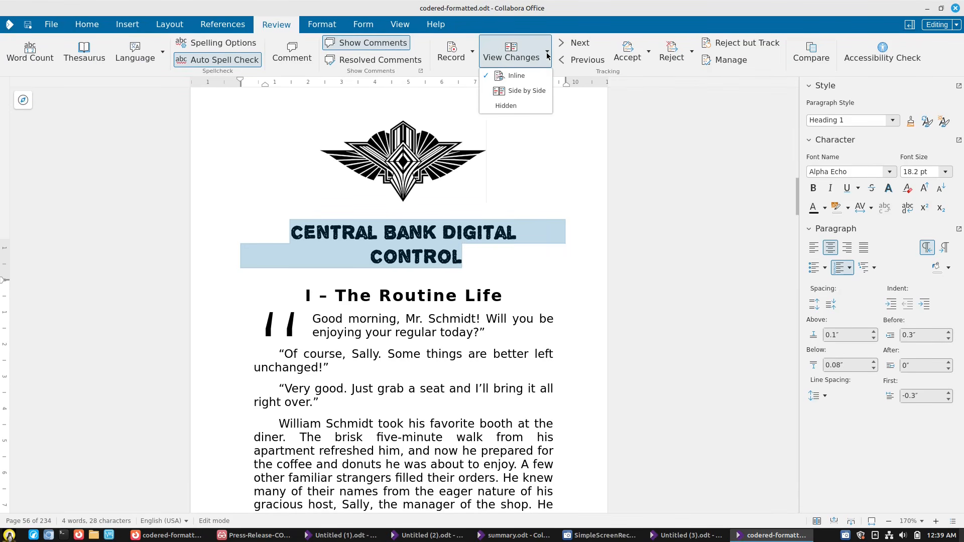
left_click(522, 91)
Examine the manuscript's pages in the side-by-side changes view, from the front matter through the "Digital Madness" chapter.
scroll(360, 228, "down", 5)
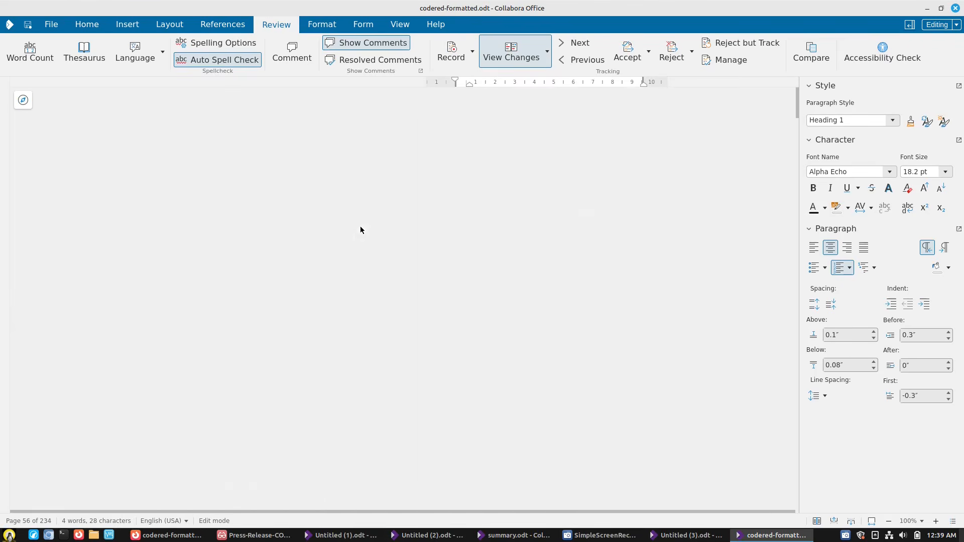
scroll(362, 230, "up", 15)
scroll(362, 230, "down", 14)
scroll(360, 230, "down", 15)
scroll(360, 230, "up", 11)
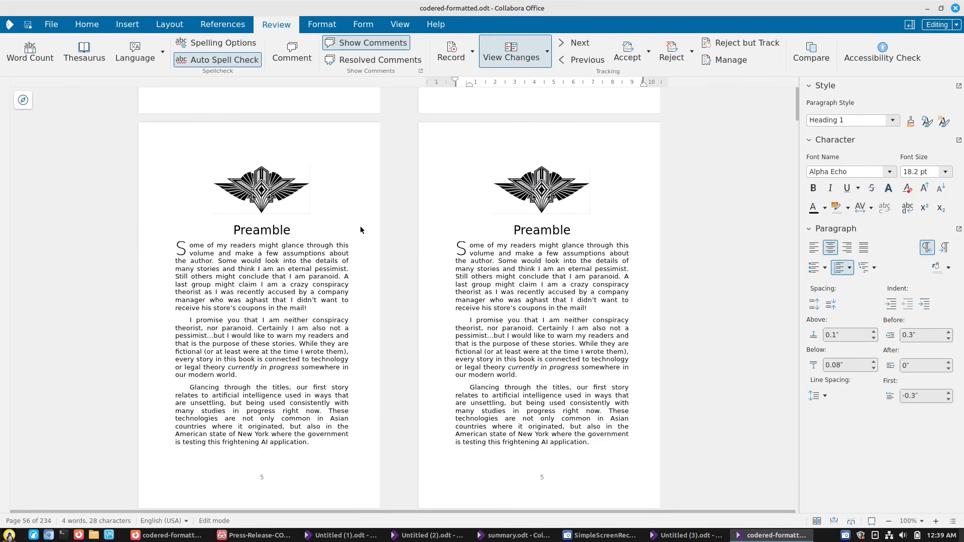
scroll(360, 230, "down", 15)
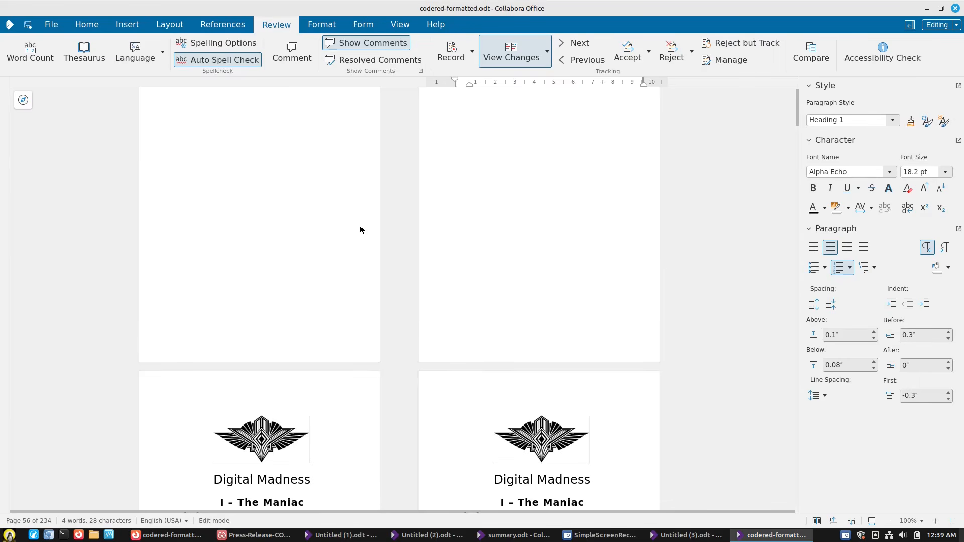
scroll(360, 230, "down", 10)
scroll(360, 230, "down", 20)
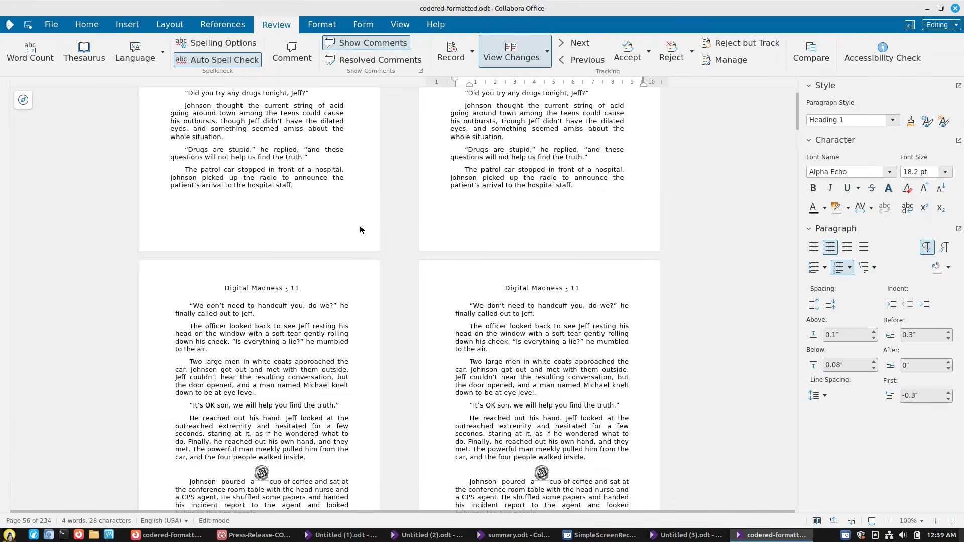
scroll(361, 230, "down", 20)
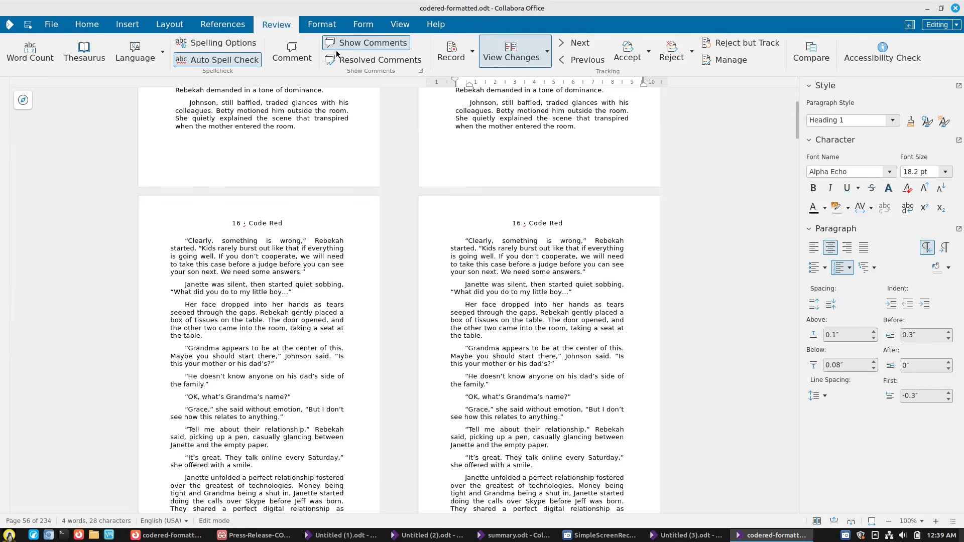
Return the tracked changes display to Inline.
left_click(547, 51)
left_click(519, 75)
left_click(536, 54)
left_click(536, 54)
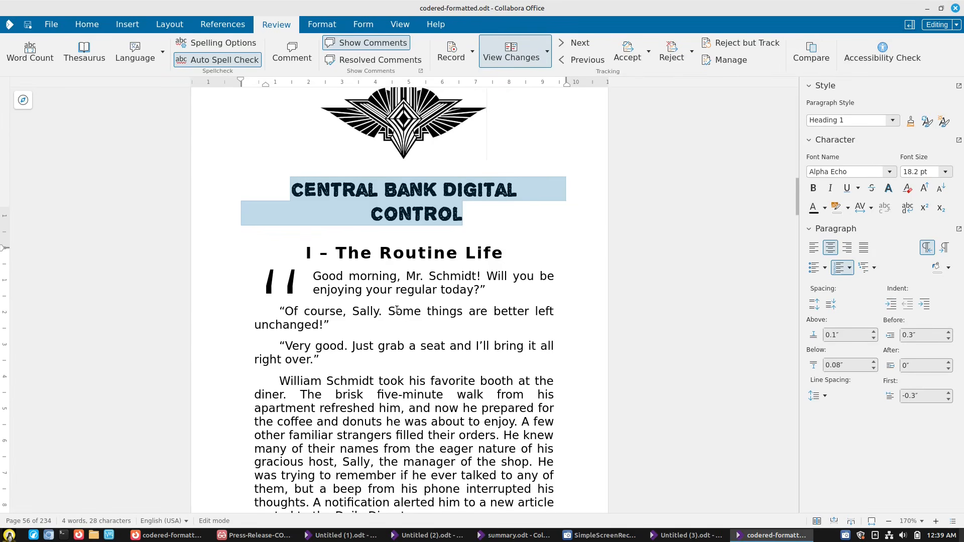
Start a comment on the passage "Just grab a seat and I'll bring it all right over.".
left_click_drag(392, 307, 329, 325)
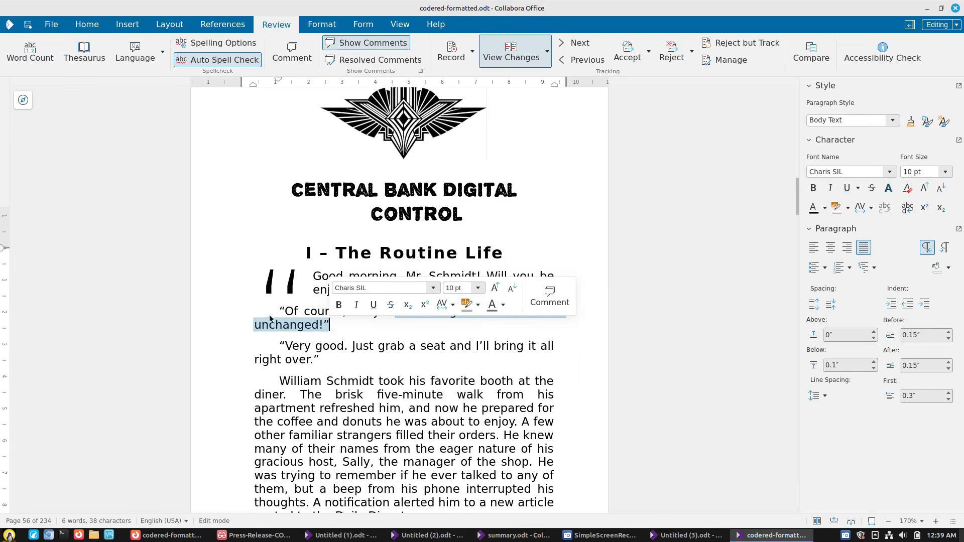
left_click_drag(352, 347, 428, 368)
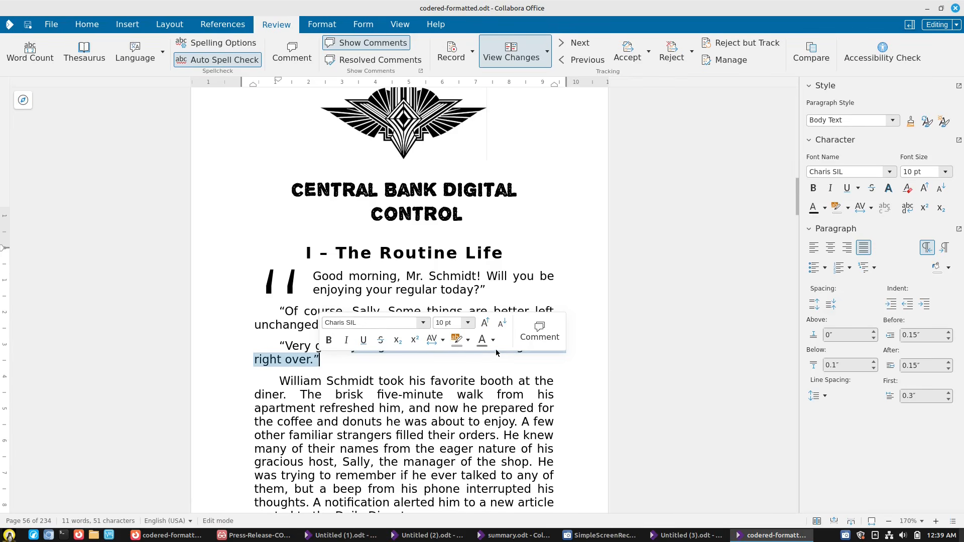
left_click(531, 334)
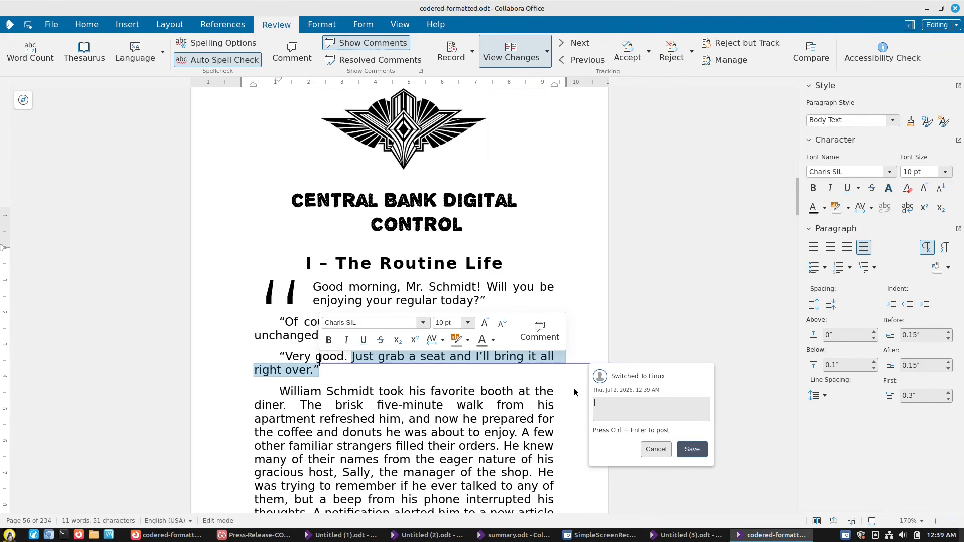
Check the author name on the empty comment and delete the comment.
left_click(611, 377)
left_click_drag(647, 376, 699, 379)
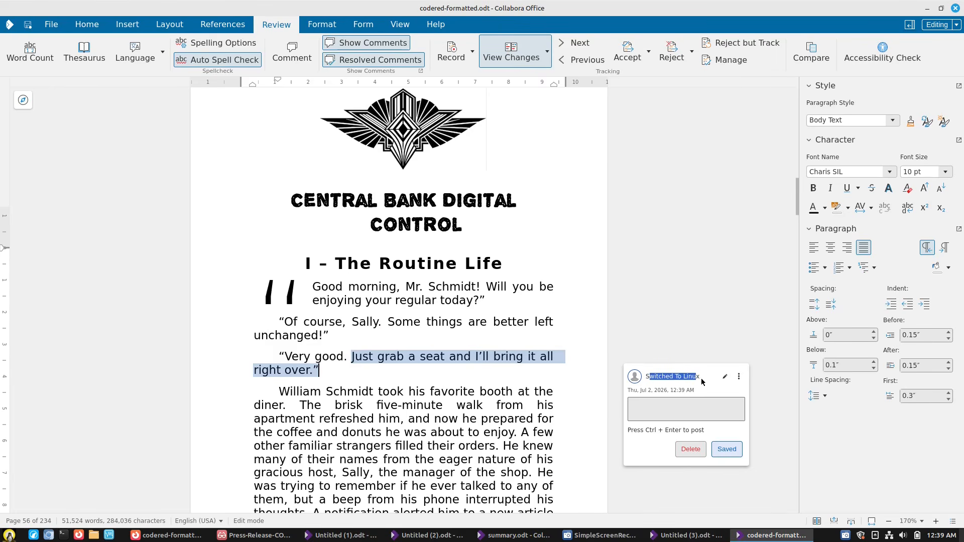
left_click(633, 409)
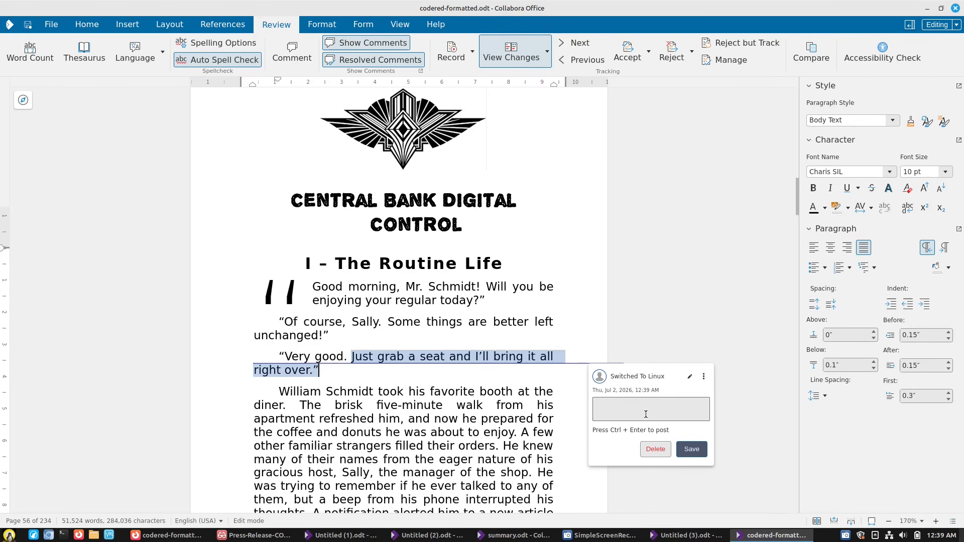
left_click(656, 453)
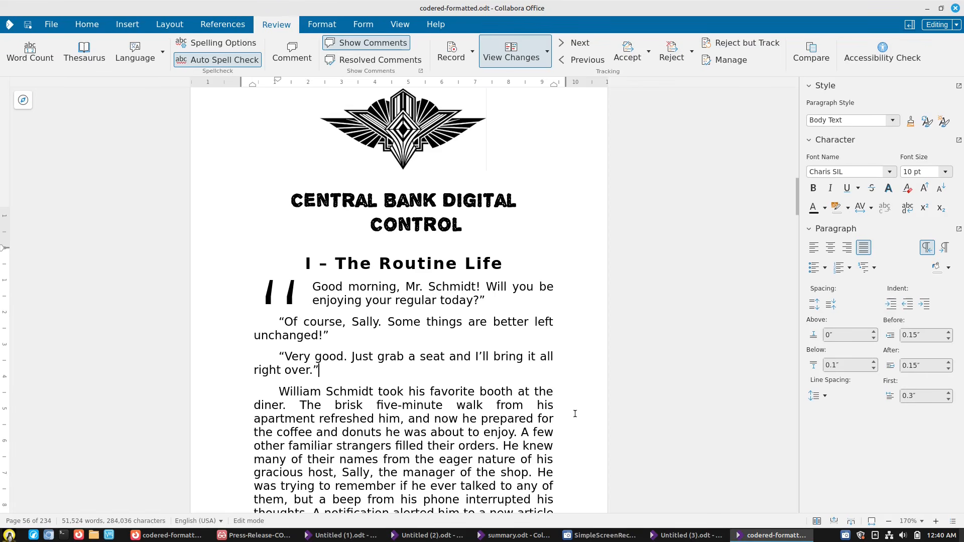
scroll(265, 355, "down", 10)
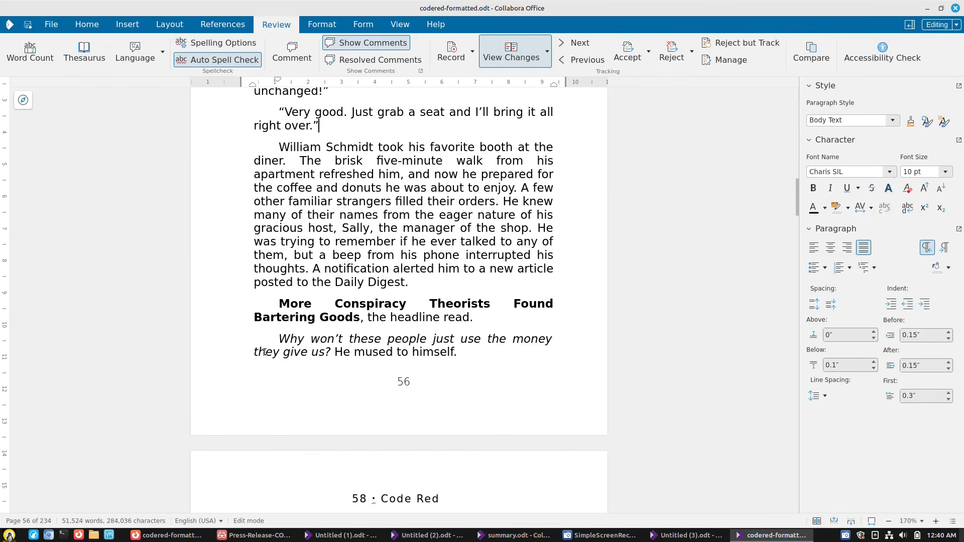
scroll(264, 352, "down", 10)
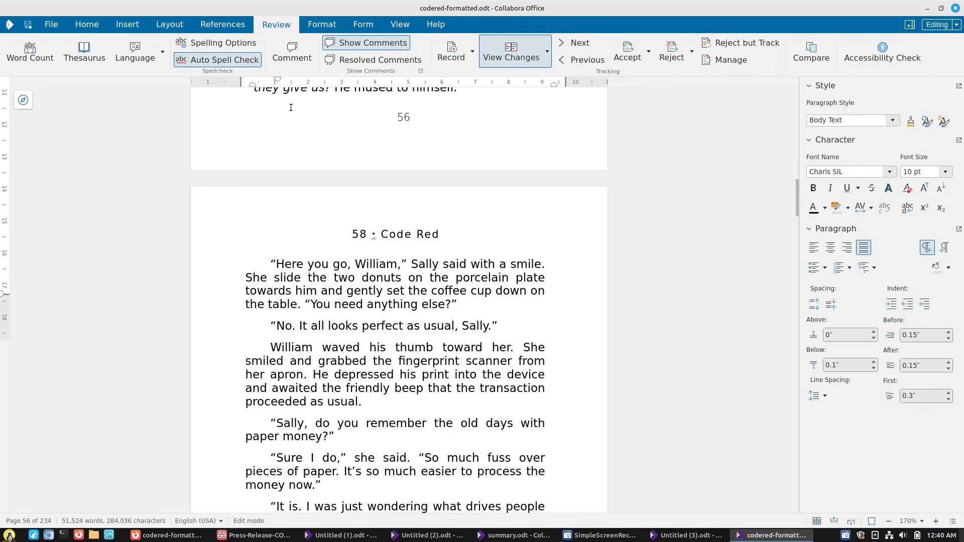
left_click(51, 24)
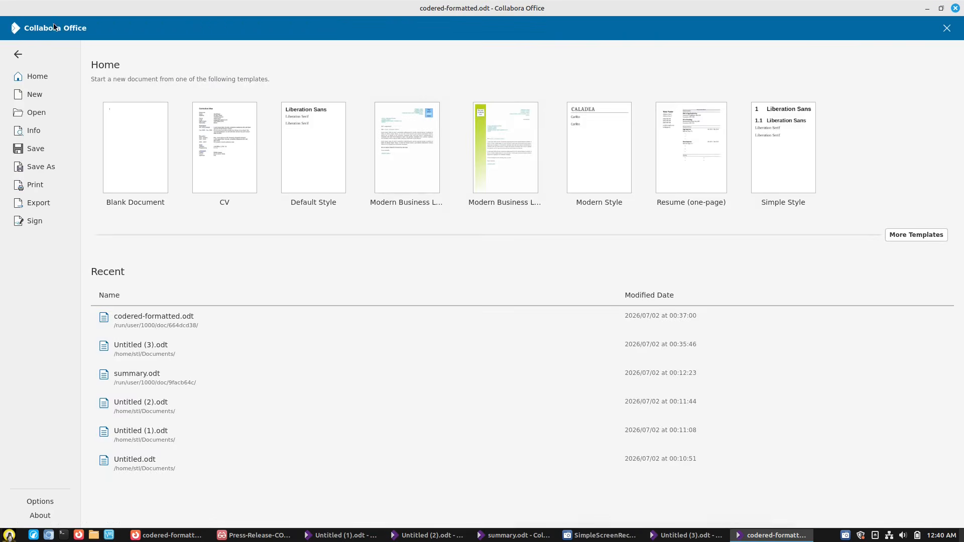
left_click(17, 54)
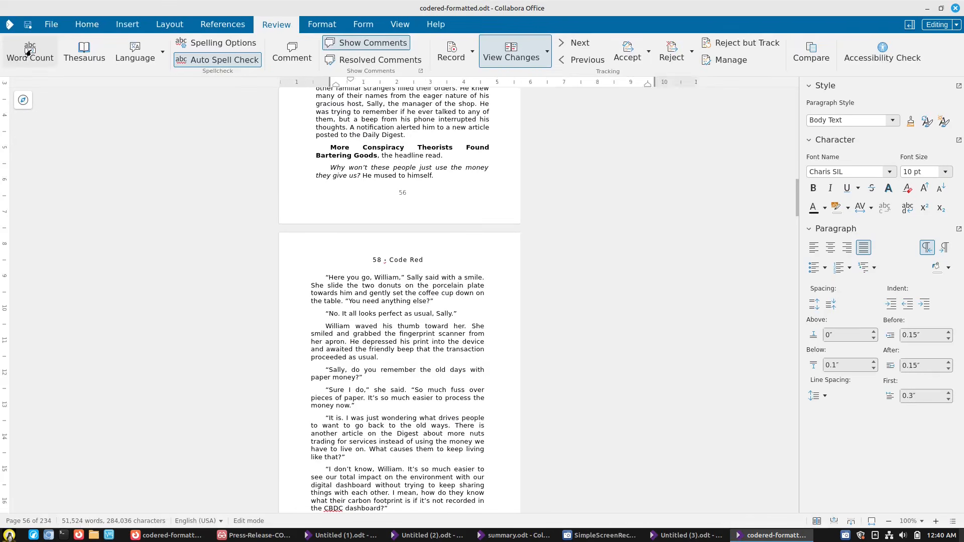
left_click(86, 26)
left_click(126, 25)
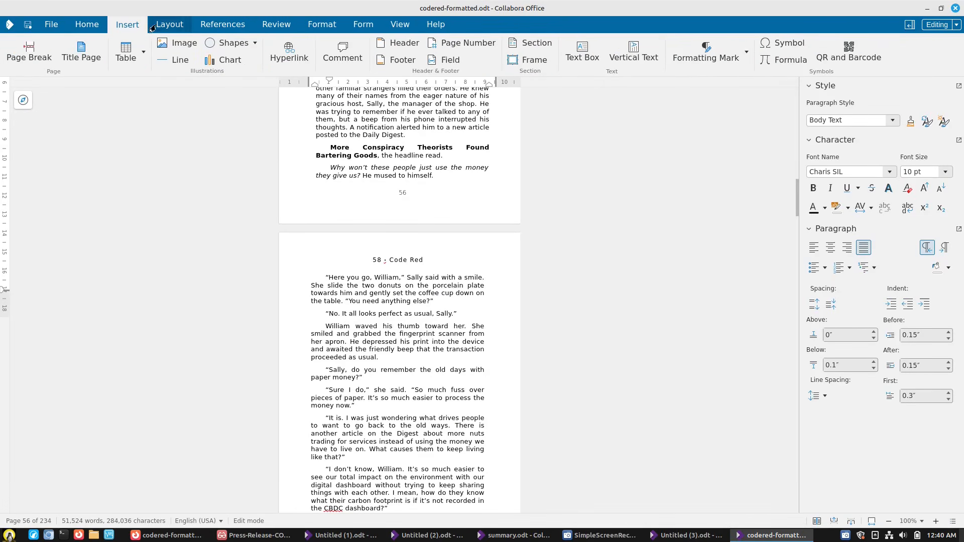
left_click(156, 26)
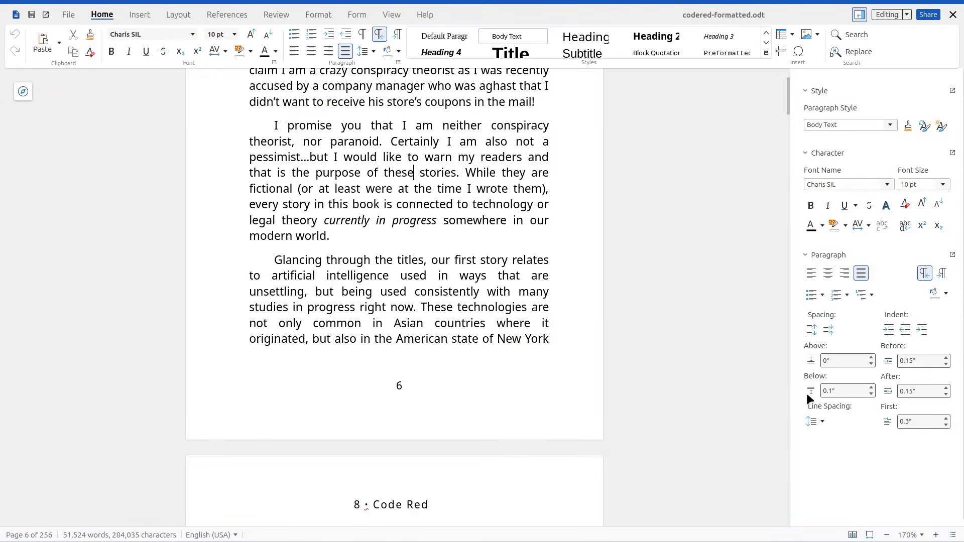
Cycle through the open windows and return from the browser editor to the manuscript in Collabora Office.
key("alt+Tab")
key("alt+Tab")
key("alt+Tab")
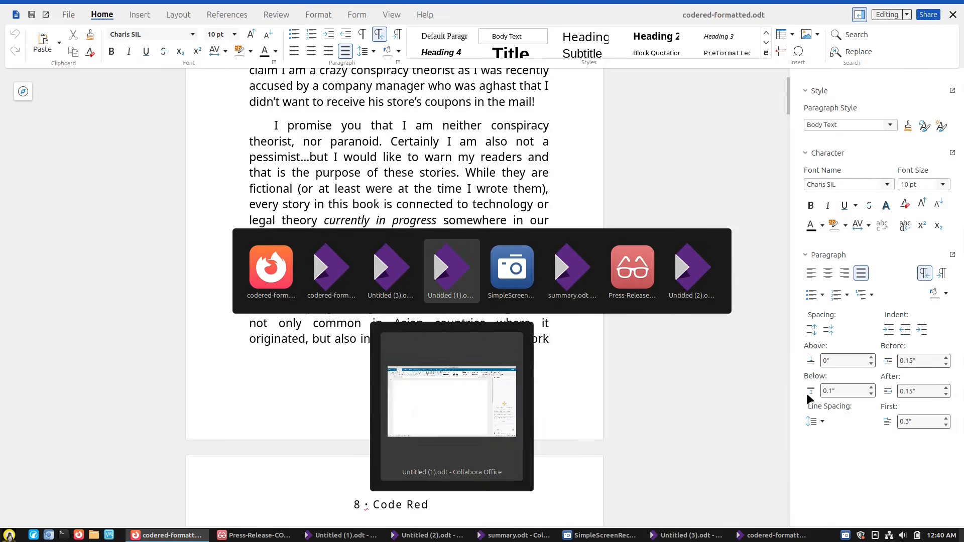
key("alt+Tab")
key("alt+Tab")
key("alt+Tab")
key("alt+Tab")
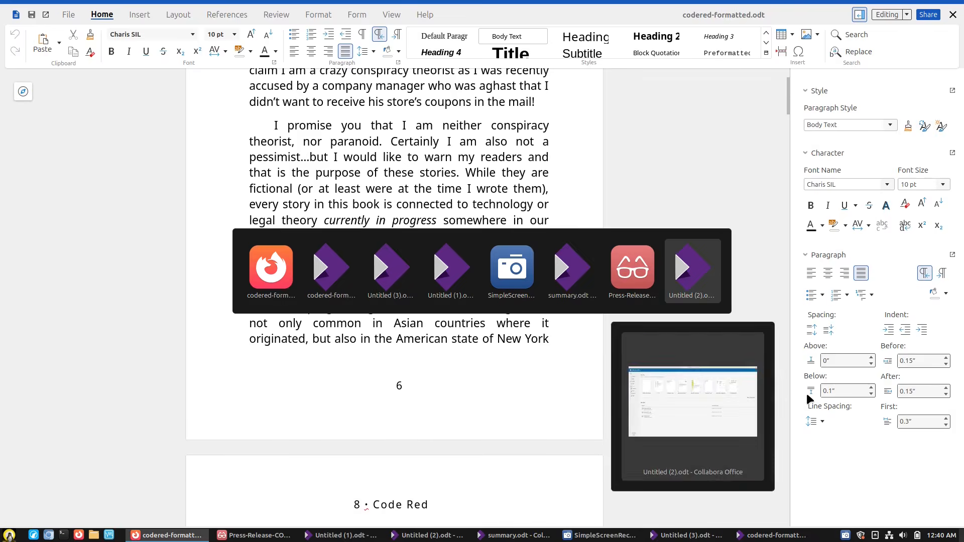
key("alt+Tab")
key("alt+Tab")
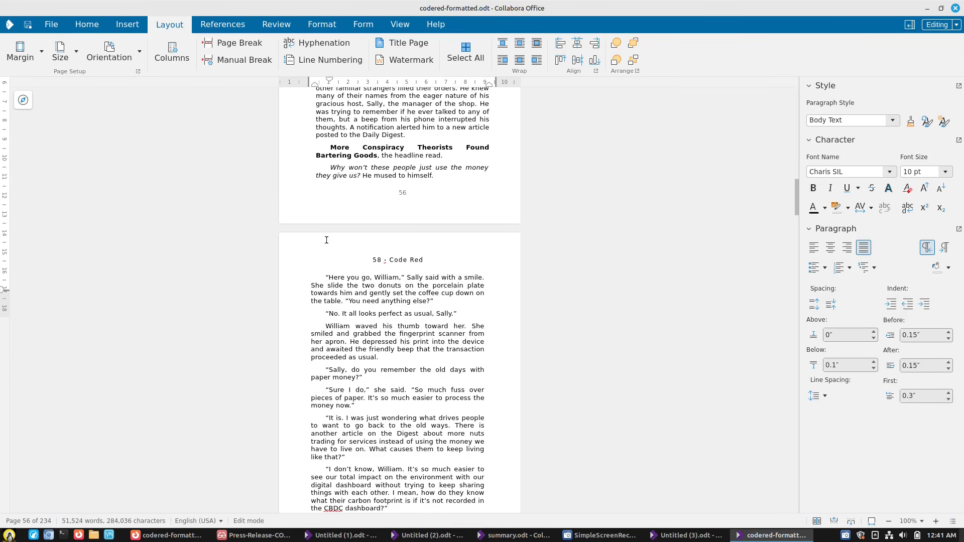
Switch to summary.odt and review the AI Assistant conversation about making the science fiction novel summary more compelling.
mouse_move(709, 538)
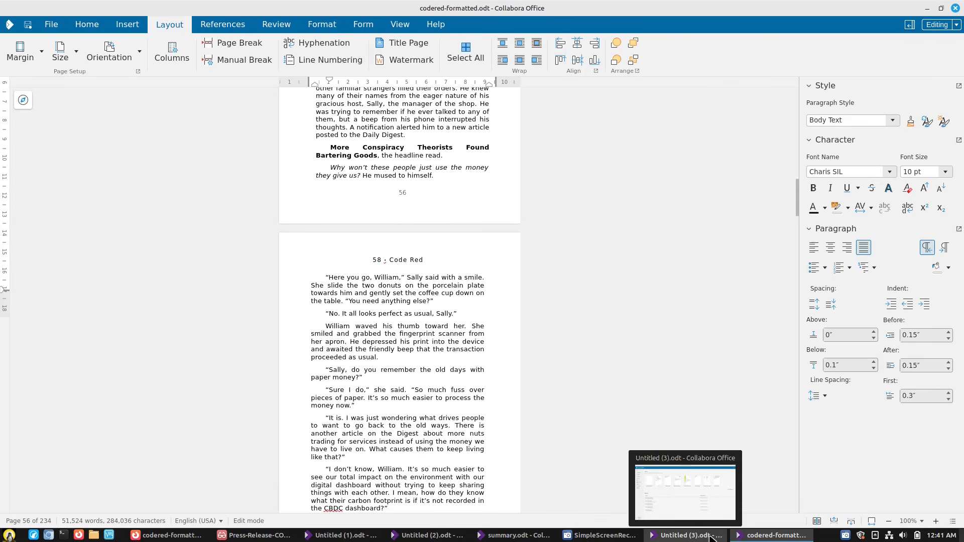
left_click(523, 536)
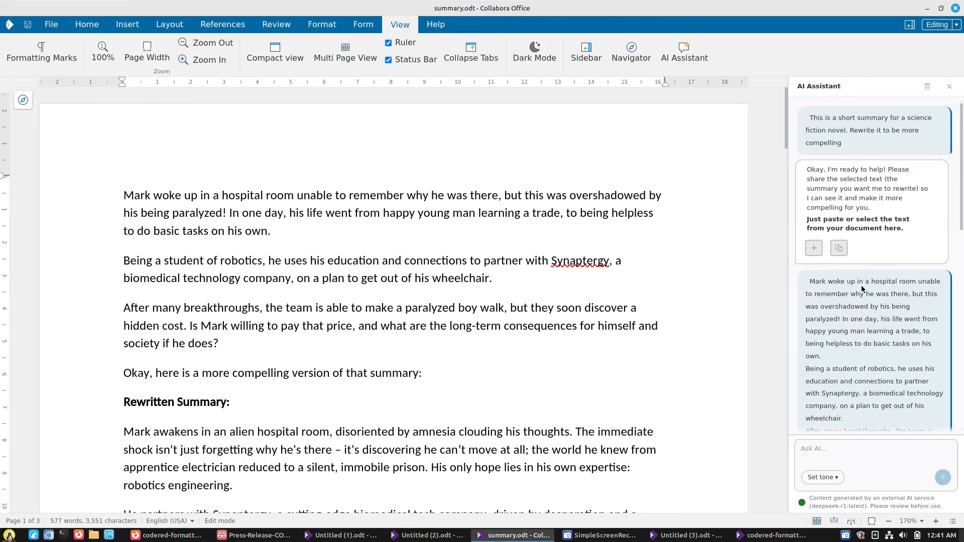
scroll(863, 304, "down", 10)
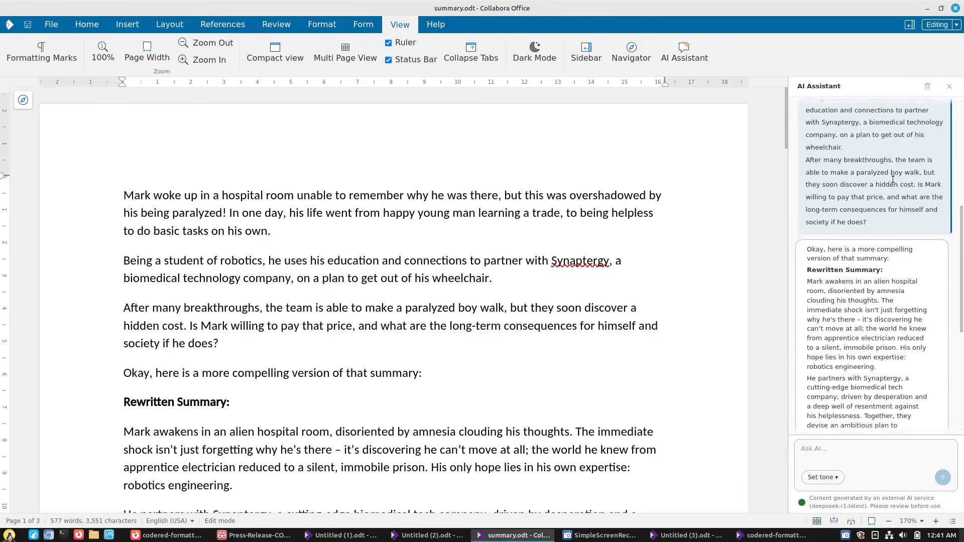
scroll(893, 179, "down", 5)
scroll(892, 179, "up", 15)
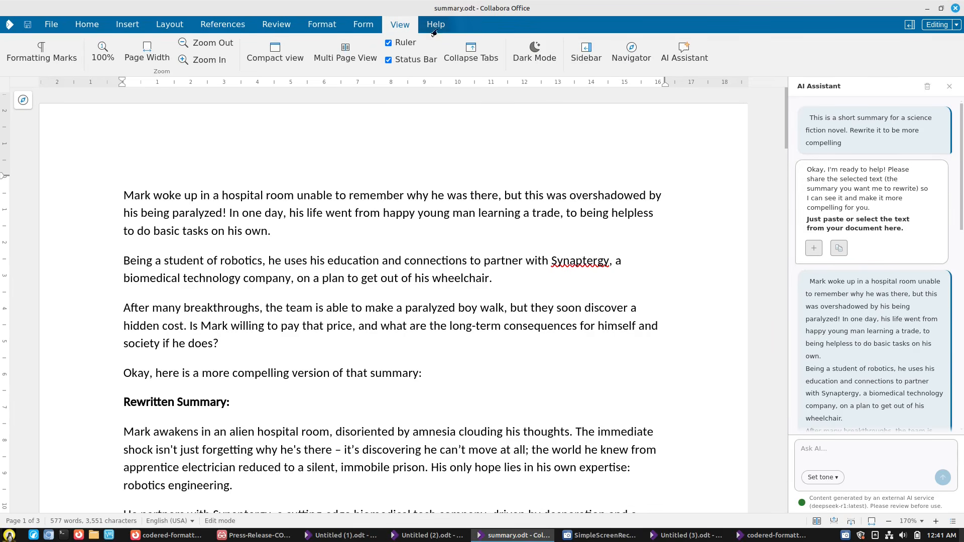
Look through the summary document, including the rewritten summary and the "Longer" version.
scroll(151, 185, "down", 10)
scroll(153, 190, "down", 6)
scroll(155, 188, "down", 11)
scroll(156, 188, "down", 20)
scroll(156, 188, "down", 9)
scroll(156, 188, "up", 9)
scroll(156, 188, "up", 20)
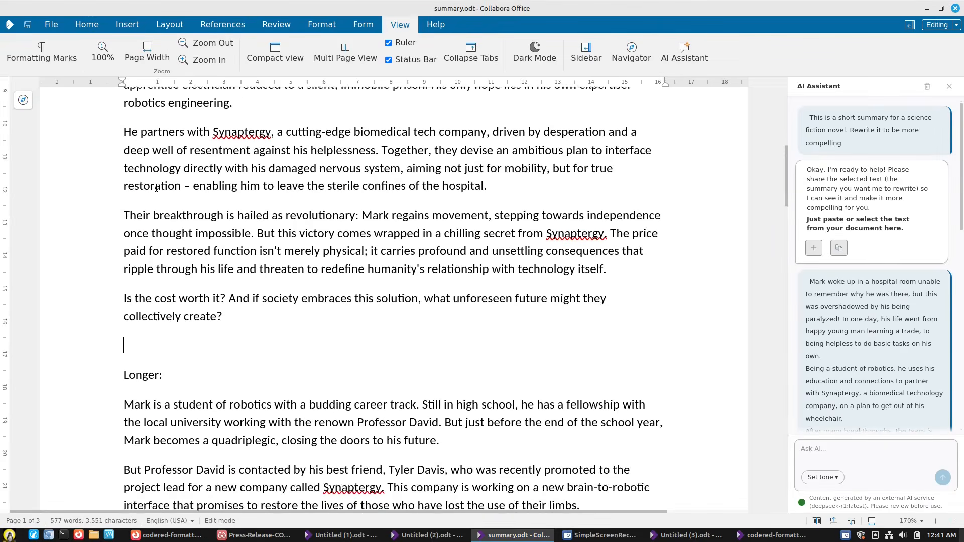
Highlight the original summary paragraphs at the start of the document for review and clear the selection.
scroll(156, 189, "up", 10)
left_click_drag(122, 195, 458, 335)
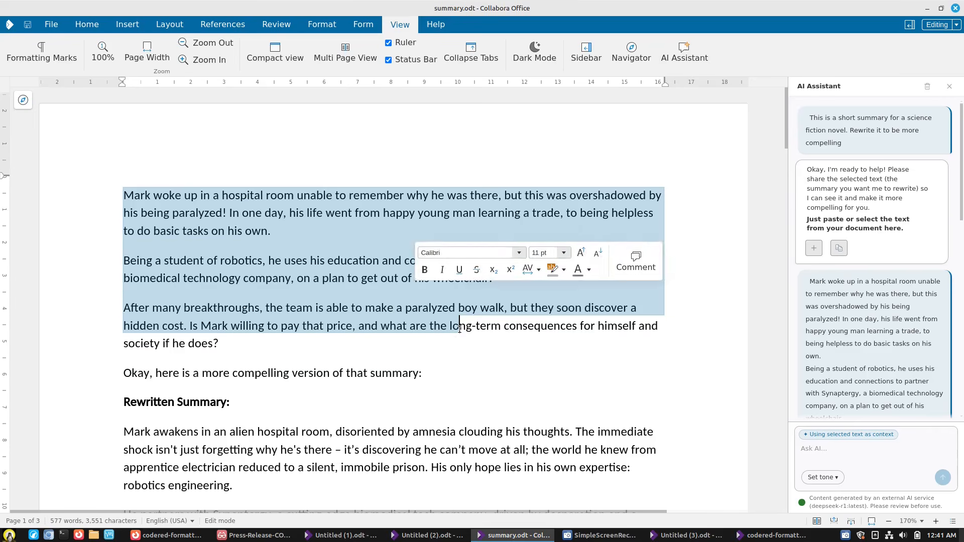
left_click(370, 278)
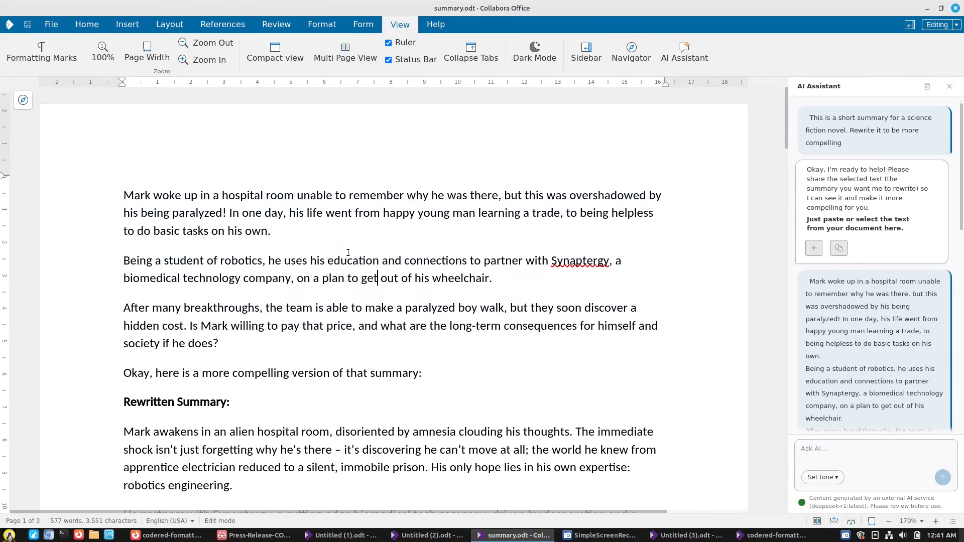
scroll(377, 319, "down", 3)
scroll(377, 319, "down", 3)
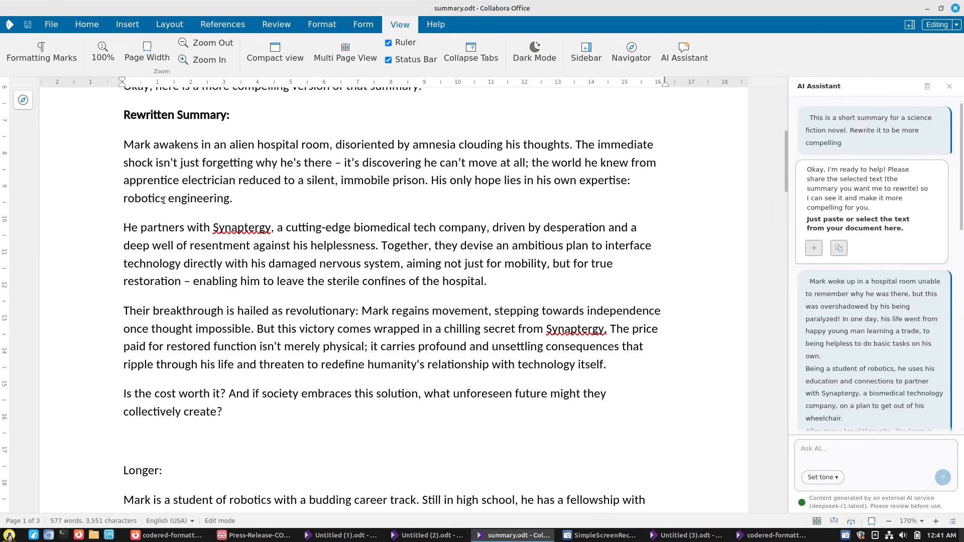
Highlight the text under "Rewritten Summary:", compare it with the original paragraphs, and clear the selection.
left_click_drag(120, 145, 364, 409)
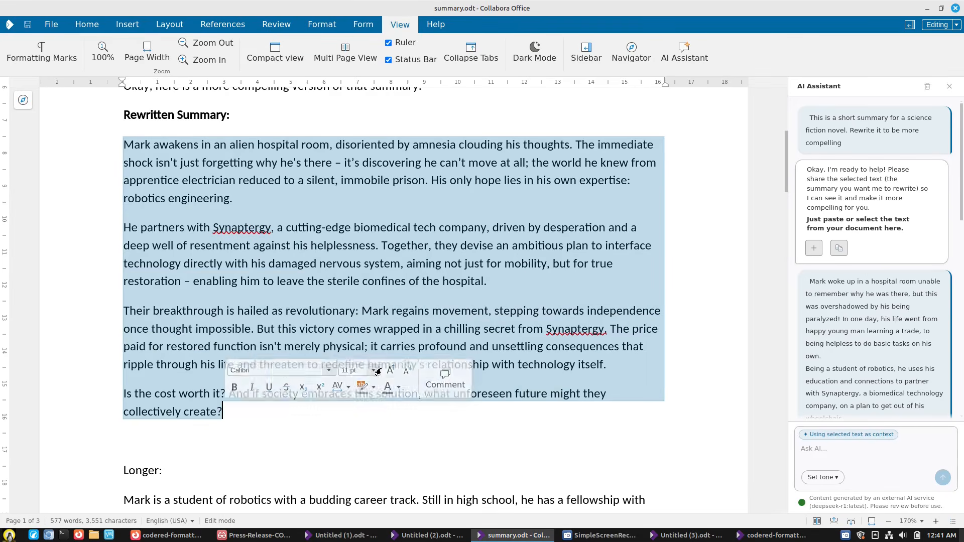
scroll(618, 185, "up", 3)
scroll(619, 185, "up", 7)
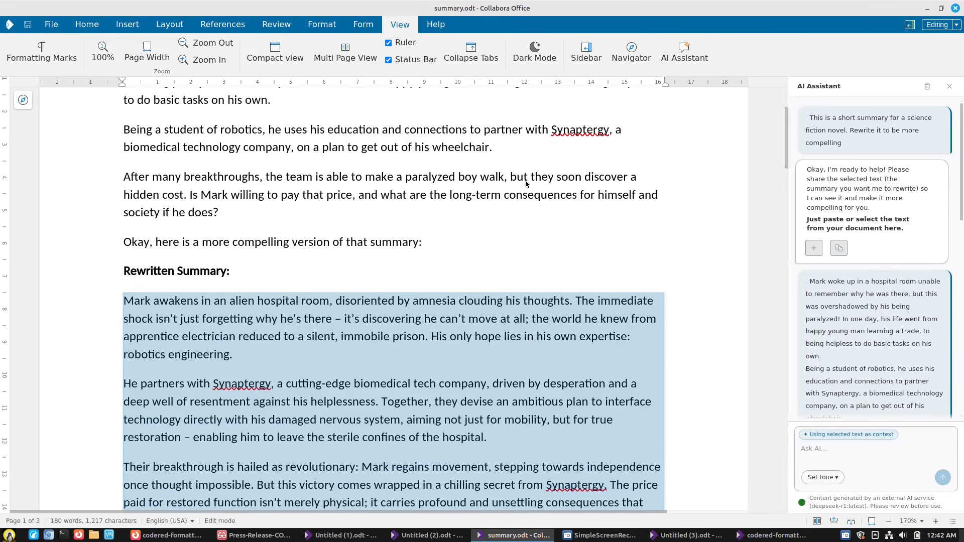
scroll(711, 312, "down", 2)
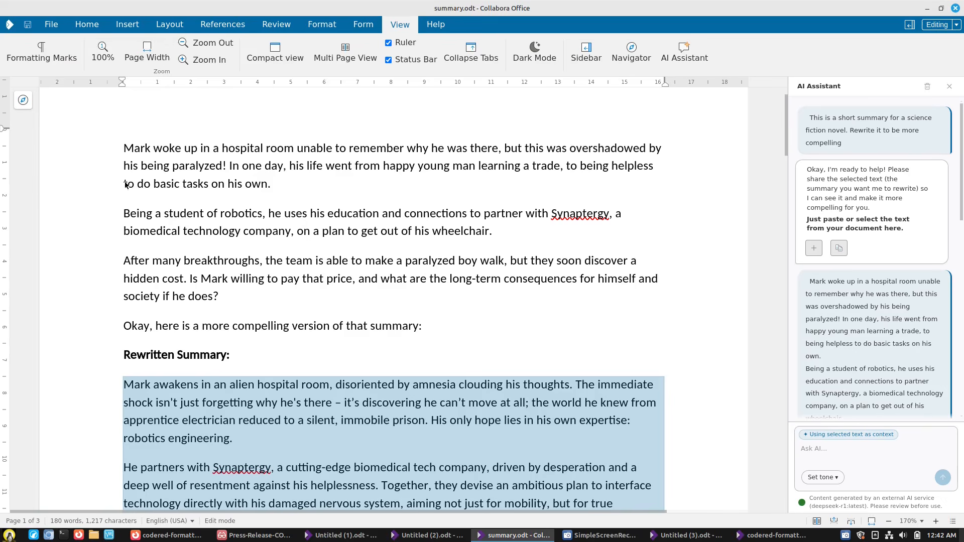
left_click(291, 185)
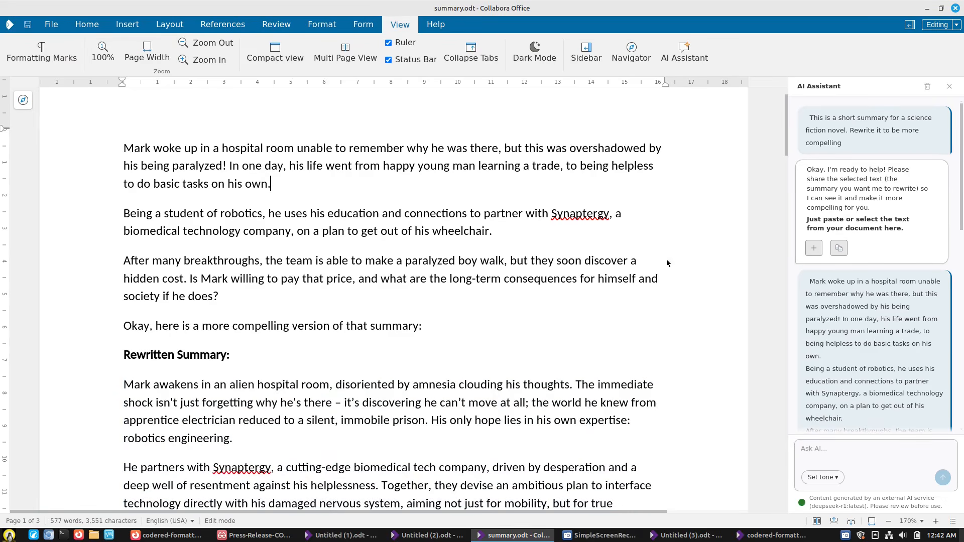
Point out the phrases "apprentice electrician" and "an alien hospital" in the rewritten summary by selecting them in turn.
scroll(664, 260, "down", 5)
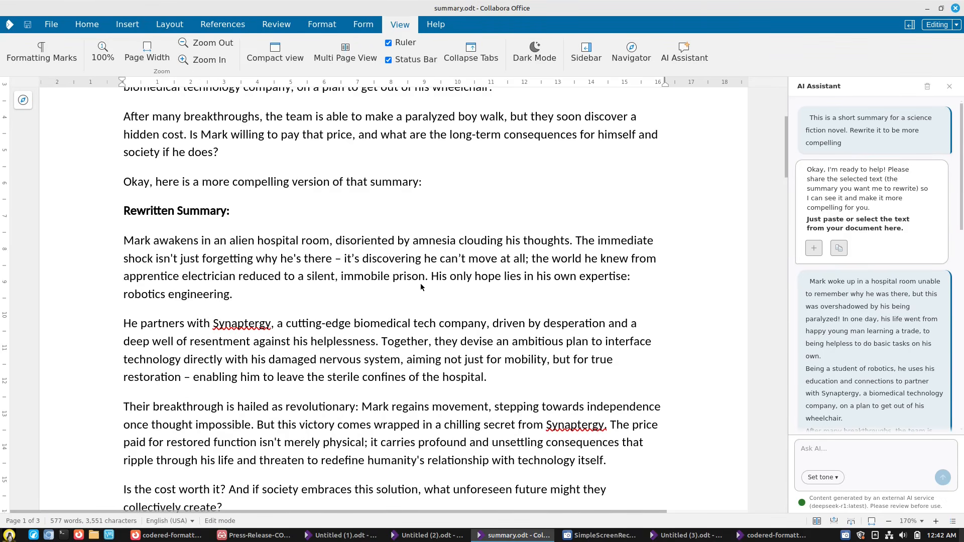
left_click_drag(121, 277, 241, 282)
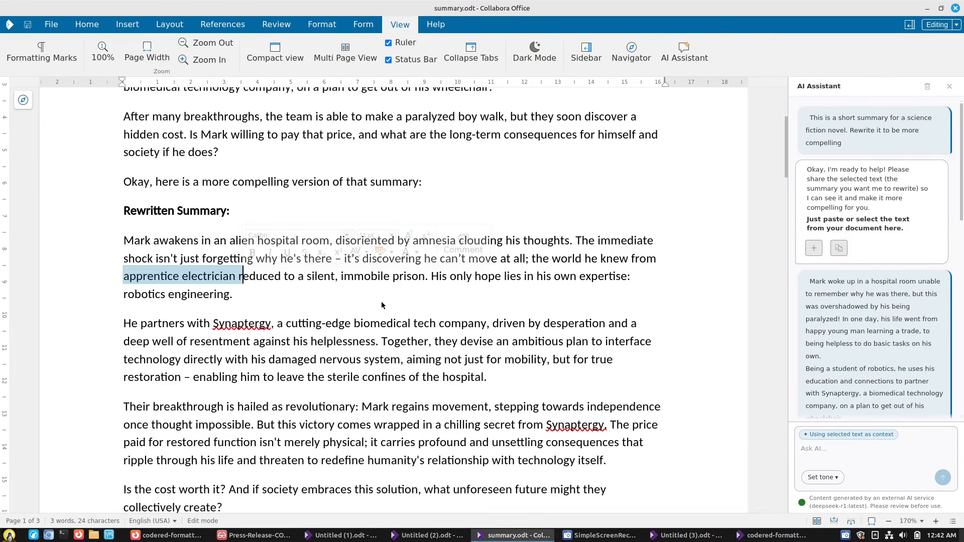
left_click(380, 323)
left_click_drag(210, 245, 276, 245)
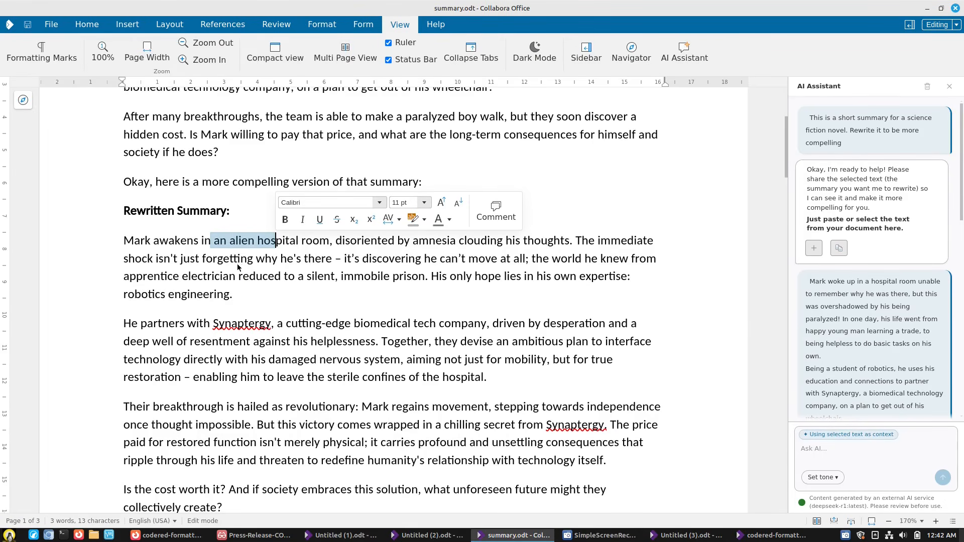
left_click(319, 293)
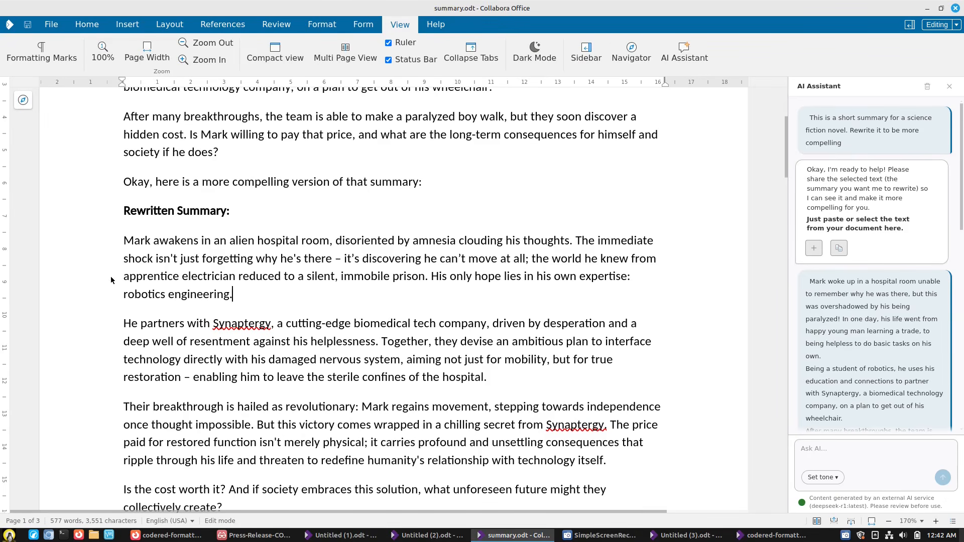
left_click_drag(130, 277, 210, 281)
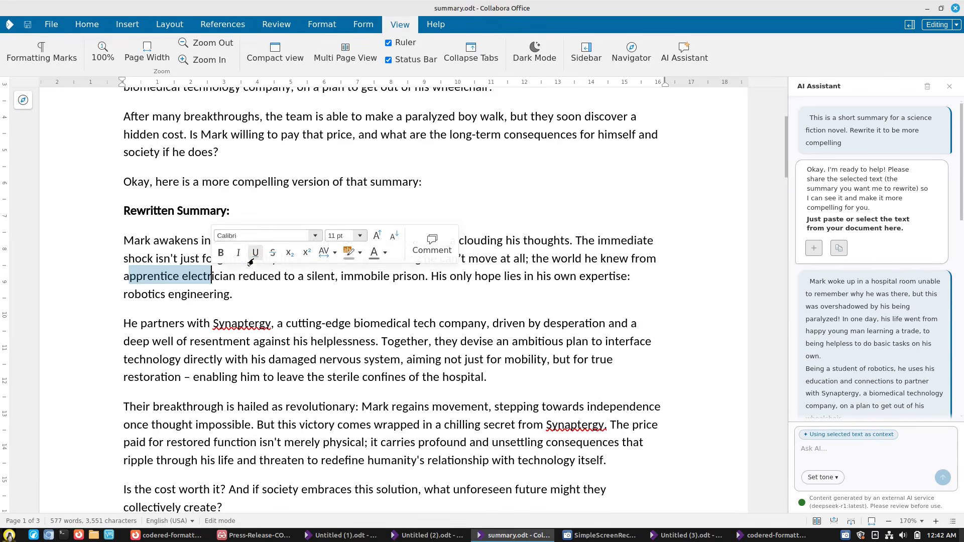
left_click(233, 295)
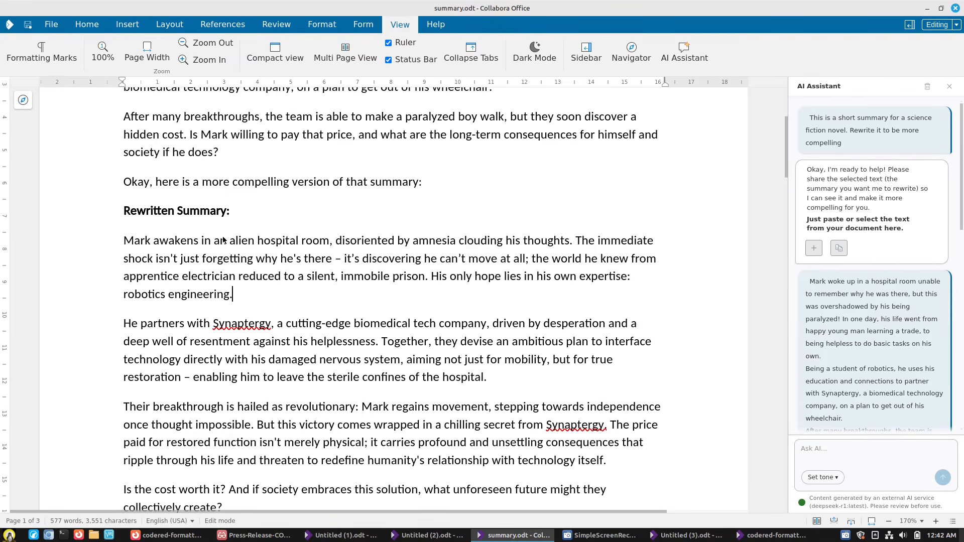
left_click_drag(221, 242, 271, 246)
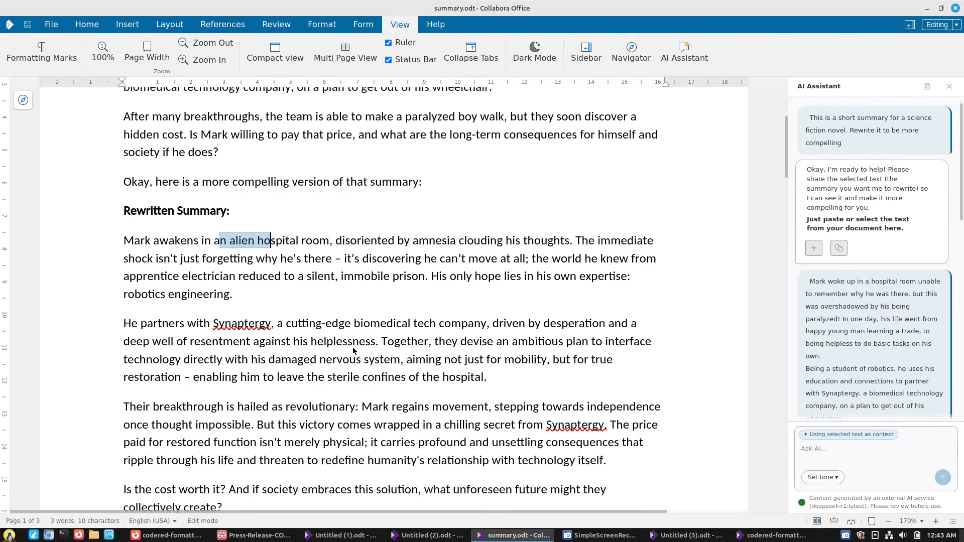
scroll(343, 351, "down", 2)
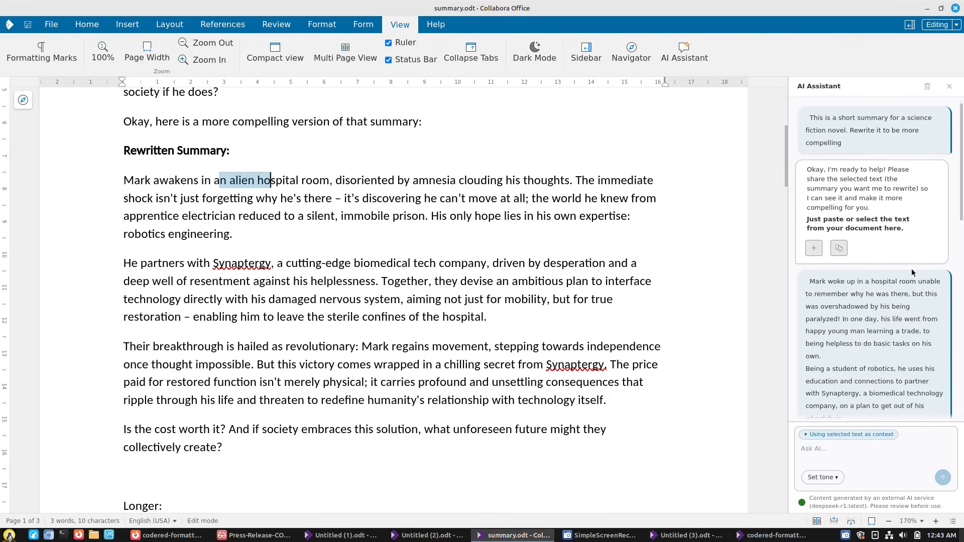
Close and reopen the AI Assistant, and review its conversation from the first prompt to the rewritten summary.
left_click(685, 54)
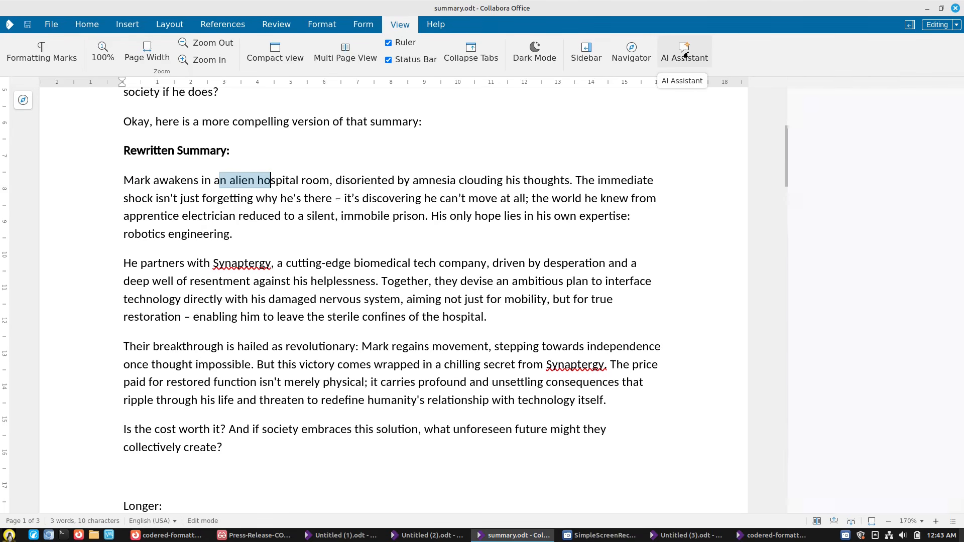
left_click(667, 65)
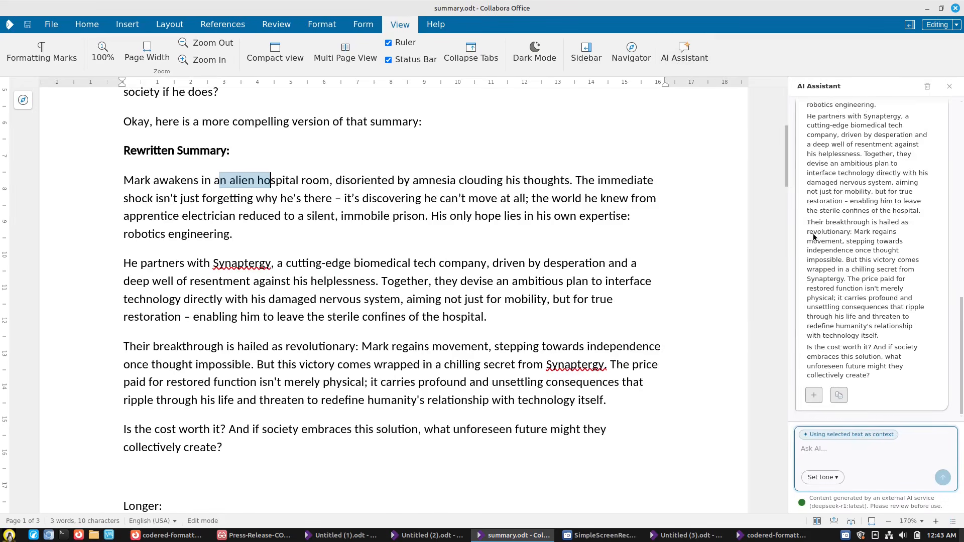
scroll(860, 245, "up", 15)
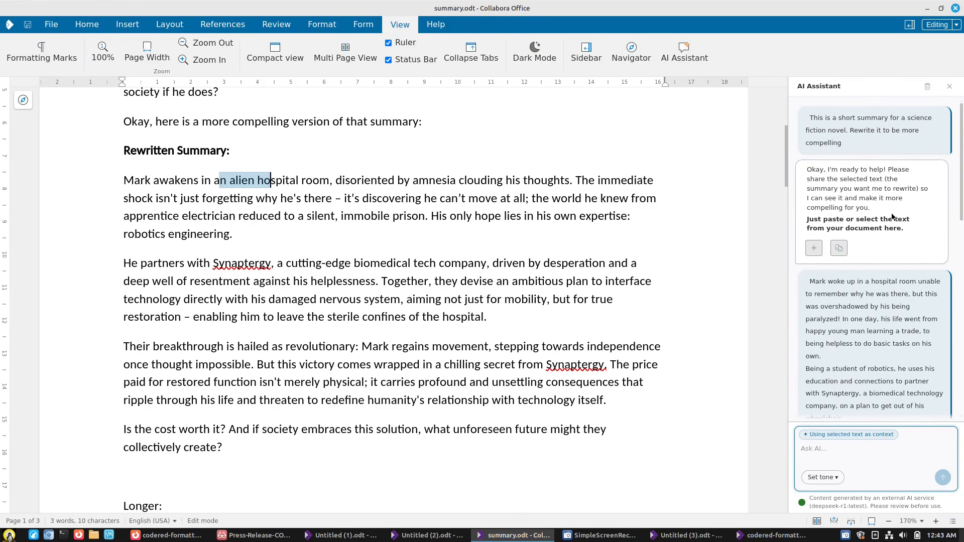
scroll(886, 255, "down", 5)
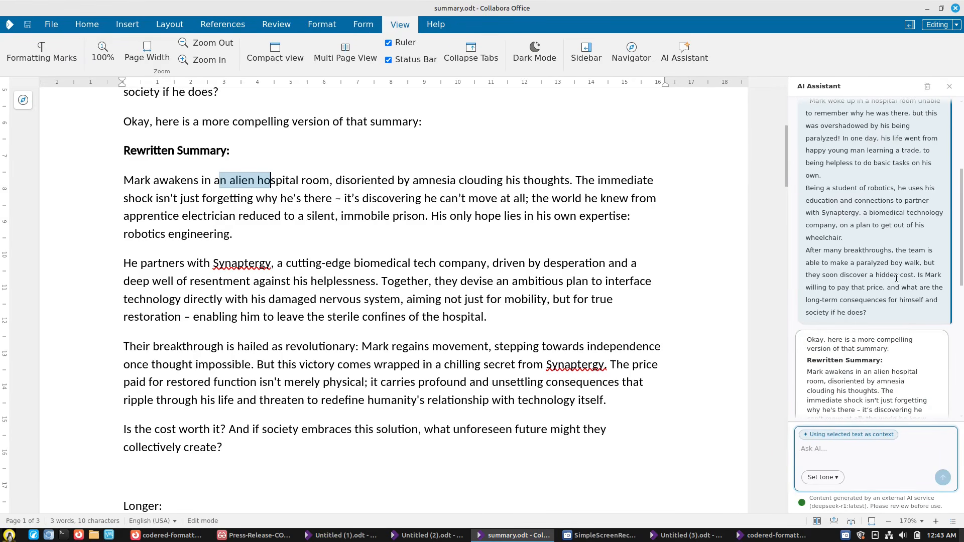
scroll(883, 271, "down", 6)
scroll(876, 276, "down", 4)
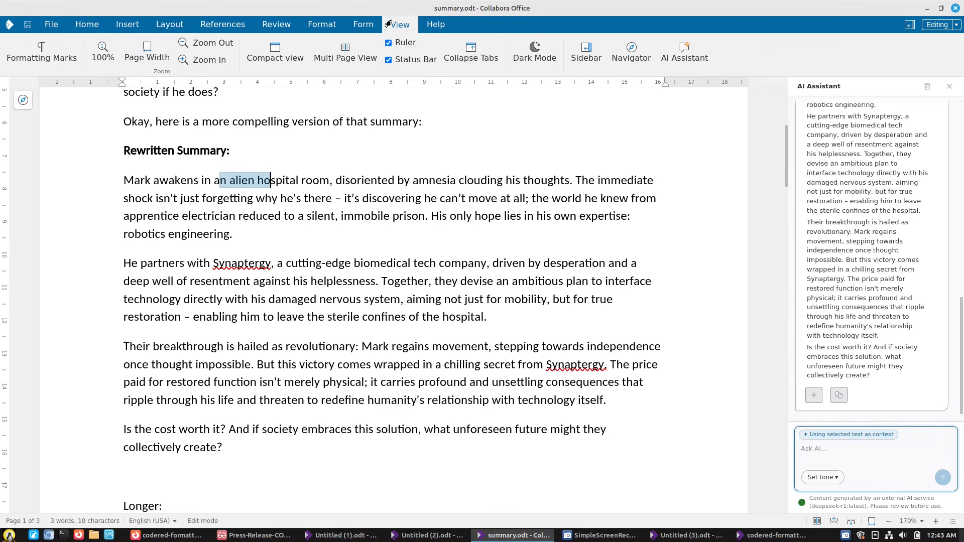
Show the document's changes side by side and highlight the "apprentice electrician" passage of the rewritten summary for comparison.
left_click(321, 25)
left_click(279, 28)
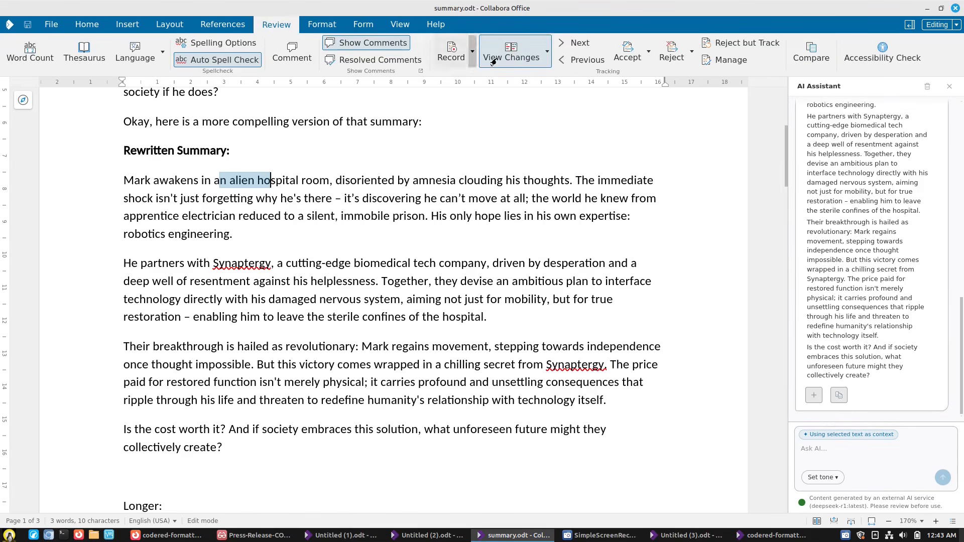
left_click(546, 51)
left_click(533, 94)
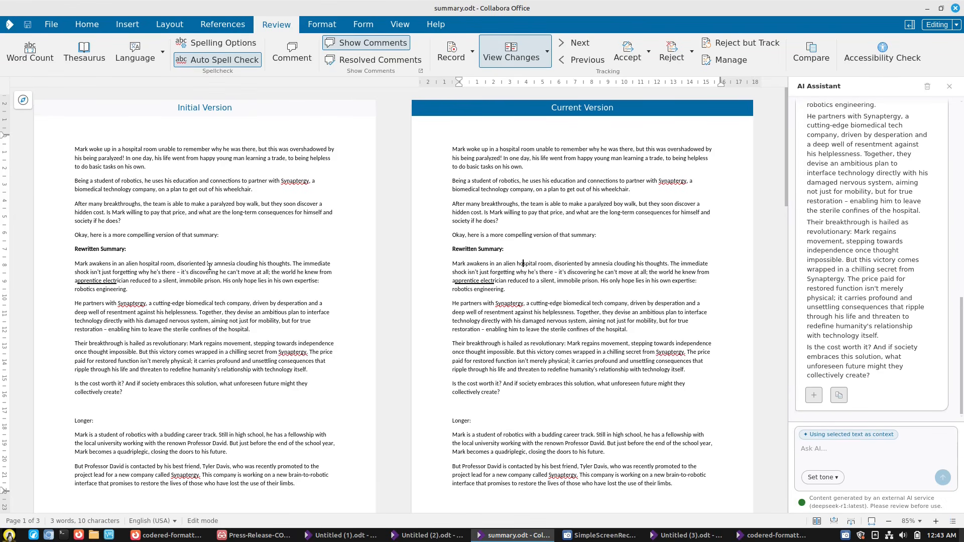
left_click_drag(75, 280, 117, 287)
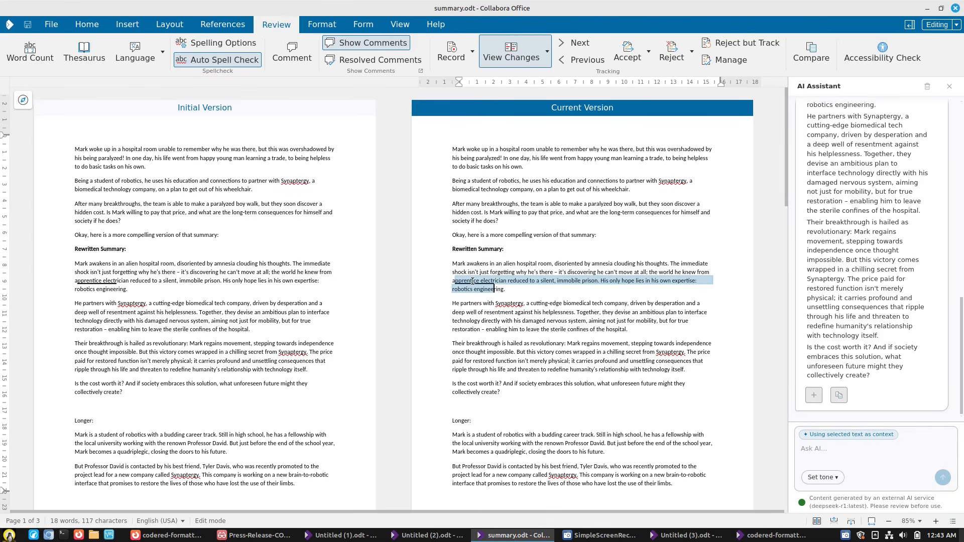
Switch the change view to Inline, return to the rewritten summary, and set the change view to Hidden.
left_click(539, 55)
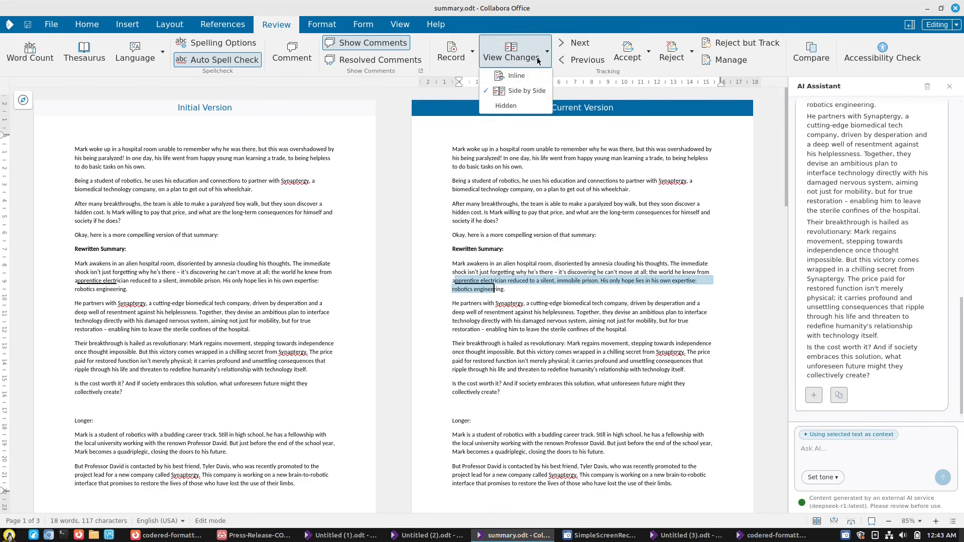
left_click(522, 78)
left_click(311, 178)
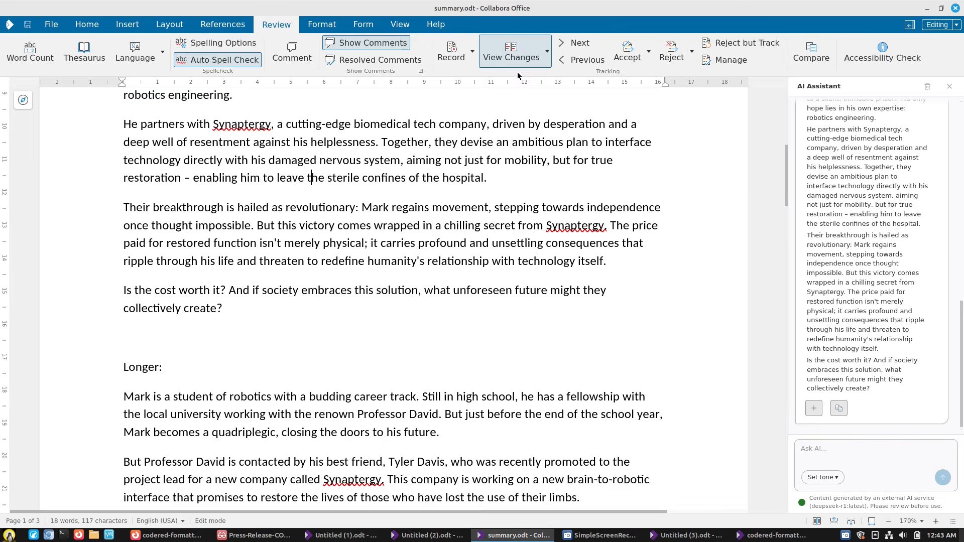
left_click(539, 55)
left_click(518, 106)
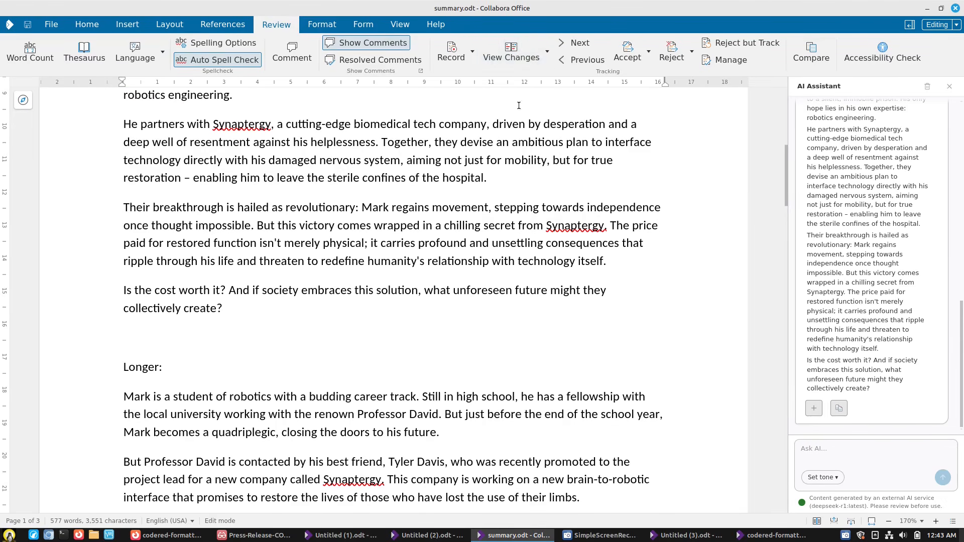
left_click(520, 58)
left_click(521, 107)
Remove the underline from "apprentice electrician" in the first paragraph of the rewritten summary and clear the selection.
scroll(291, 225, "up", 1)
left_click_drag(170, 223, 209, 244)
scroll(209, 246, "up", 2)
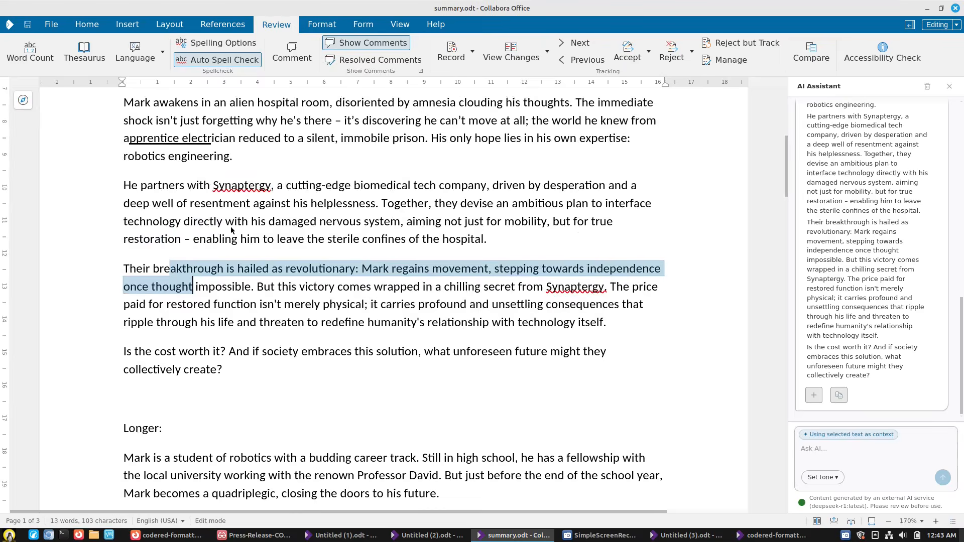
scroll(286, 143, "up", 4)
left_click(235, 192)
left_click_drag(124, 228, 225, 239)
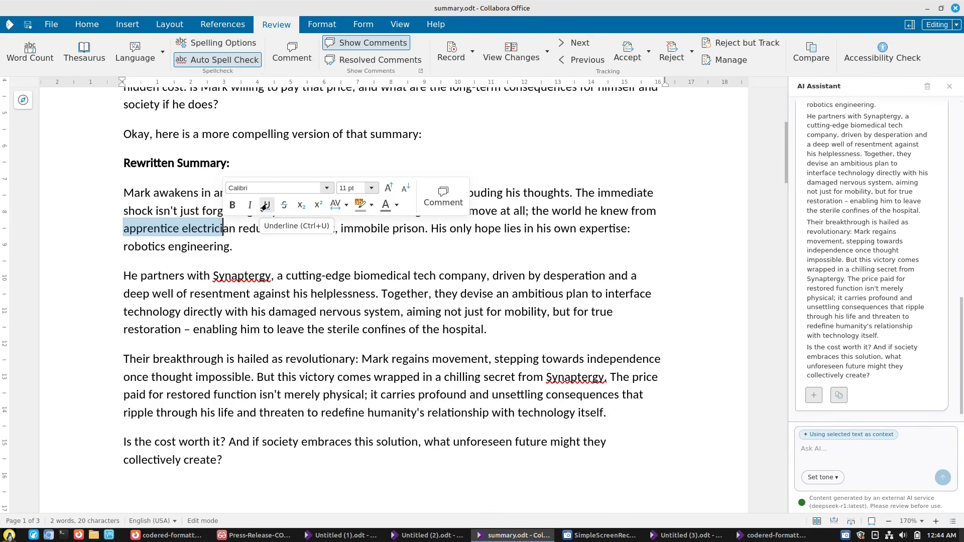
left_click(291, 312)
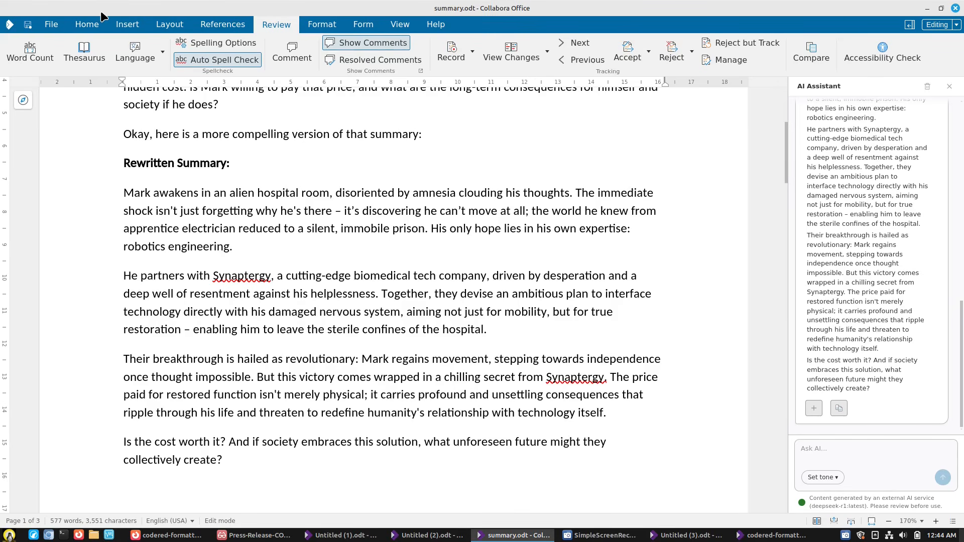
Open the AI Assistant options and review the text generation provider choices, base URL and API key fields.
left_click(53, 28)
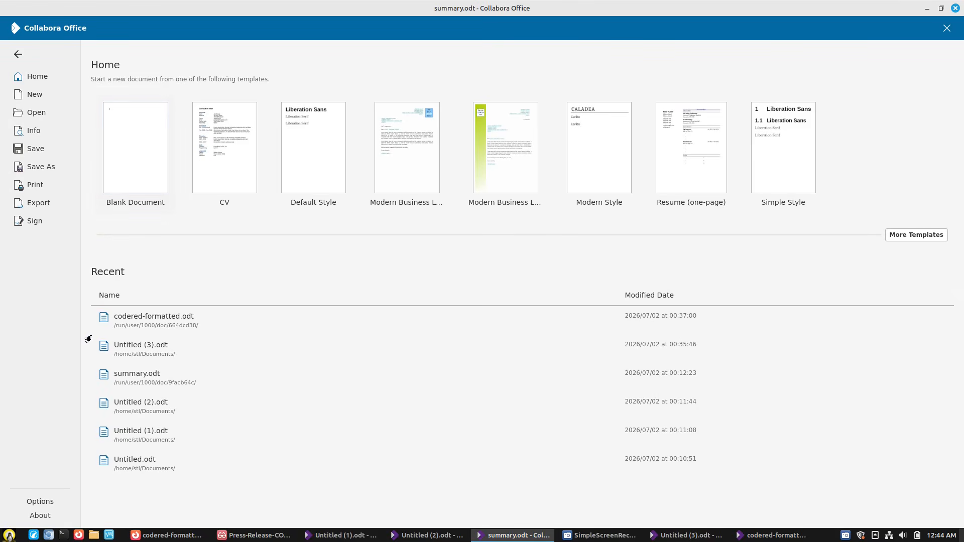
left_click(33, 502)
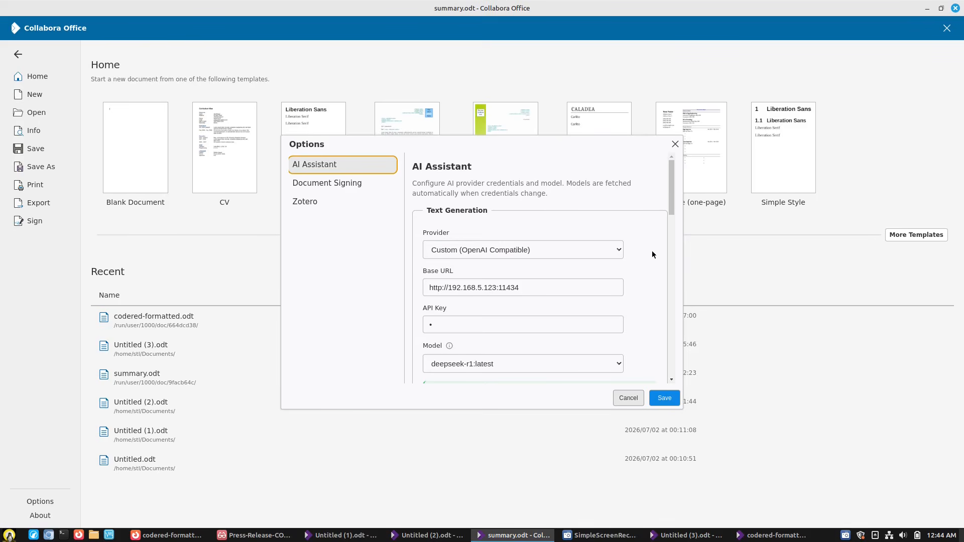
left_click(618, 250)
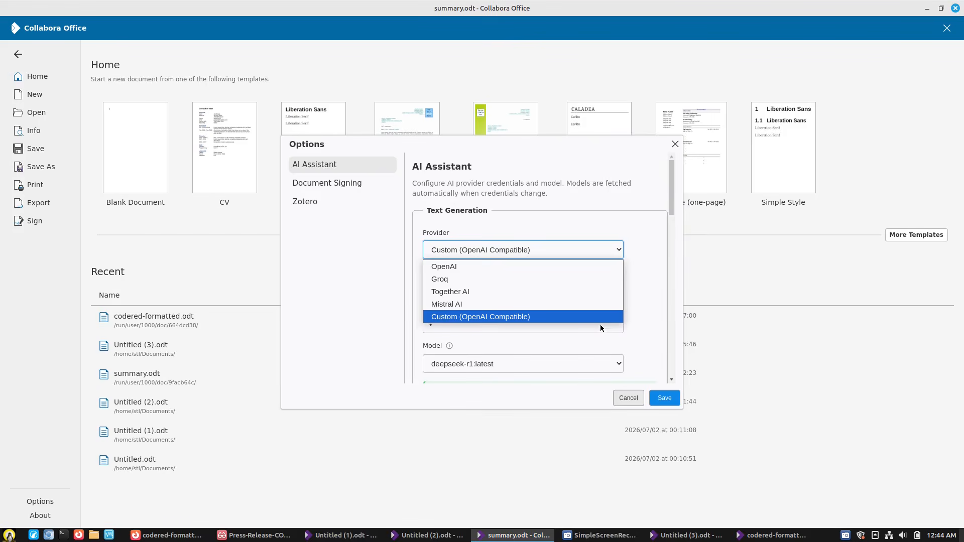
left_click(661, 302)
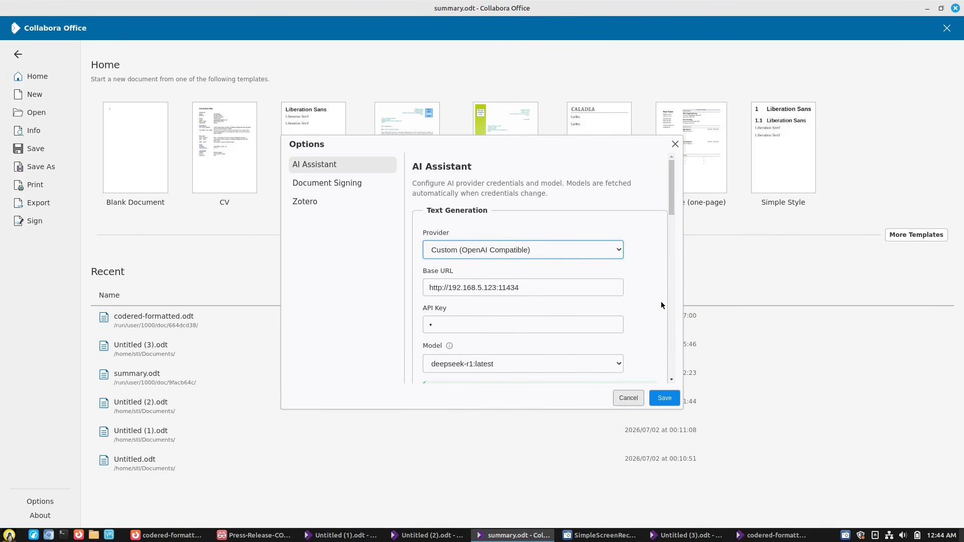
left_click(564, 287)
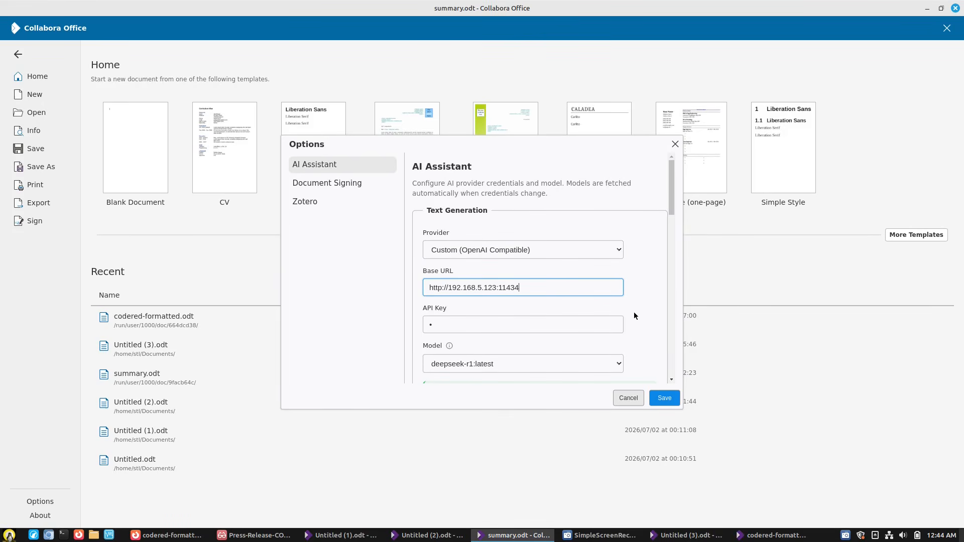
scroll(617, 308, "down", 1)
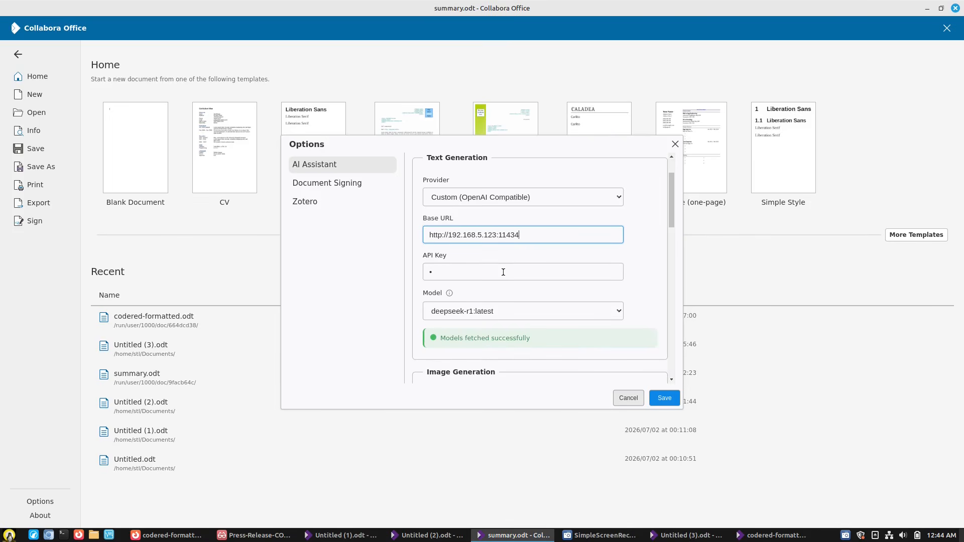
Set the text generation model to gemma3:latest, save the options, and return to the document.
scroll(653, 316, "down", 1)
left_click(612, 283)
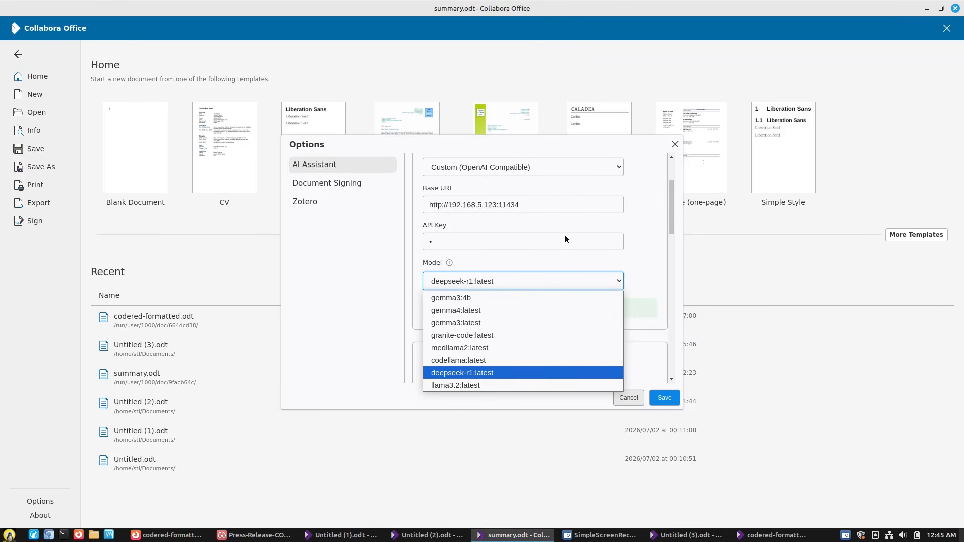
left_click(485, 326)
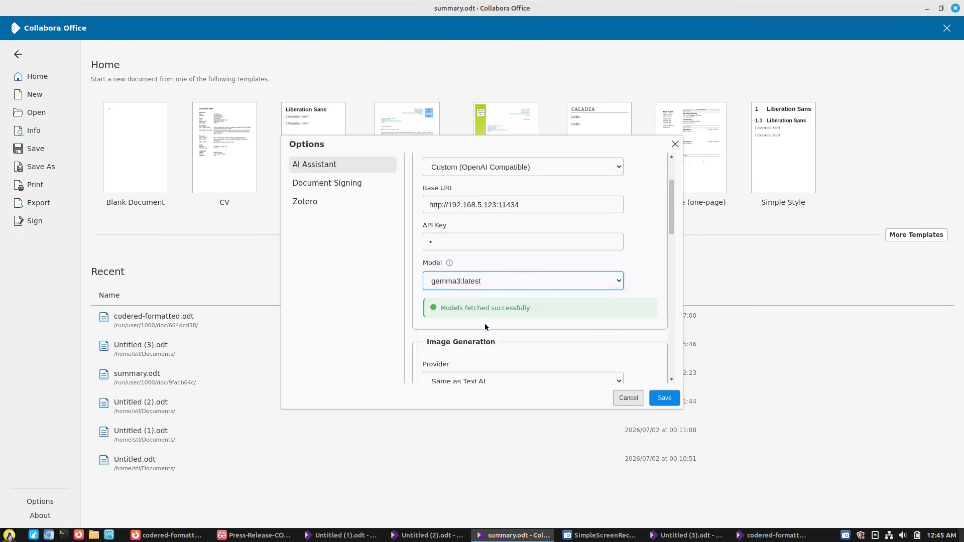
left_click(663, 398)
left_click(15, 55)
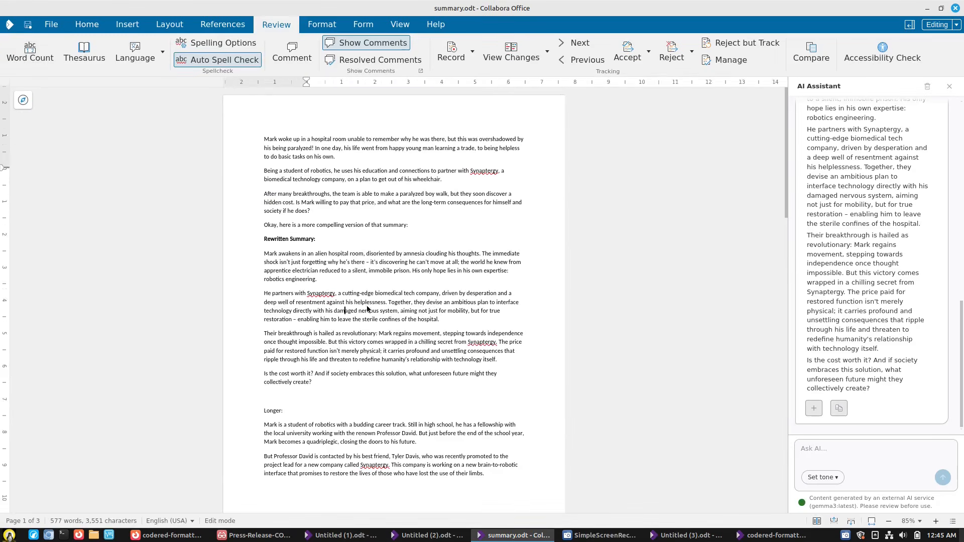
Send the prompt "Testing" to the AI Assistant and retry the request.
left_click(846, 452)
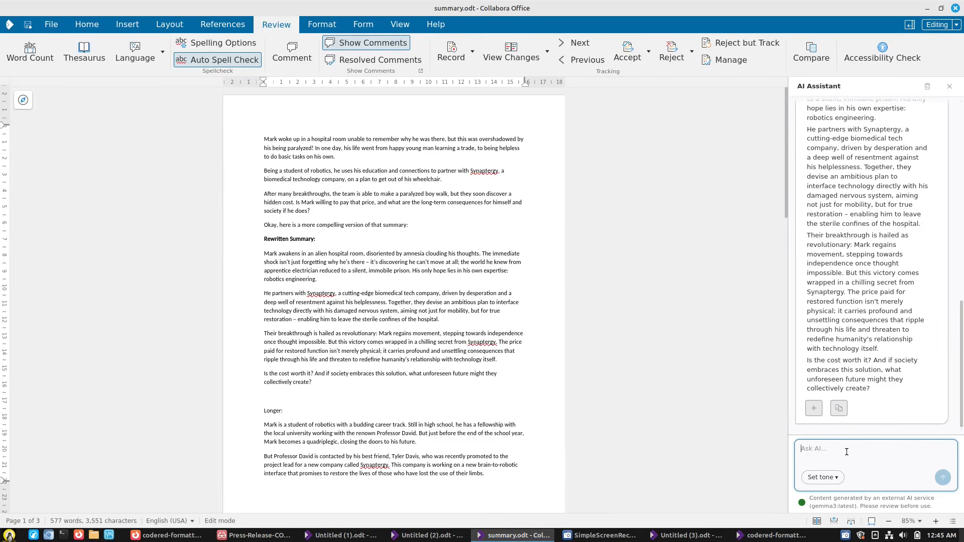
type("Tese")
key("BackSpace")
type("ting")
left_click(942, 478)
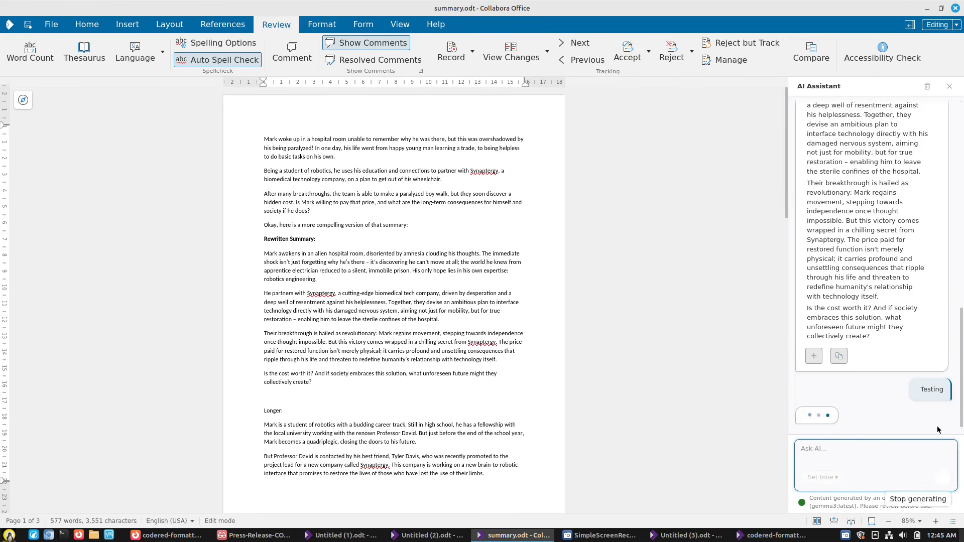
left_click(835, 407)
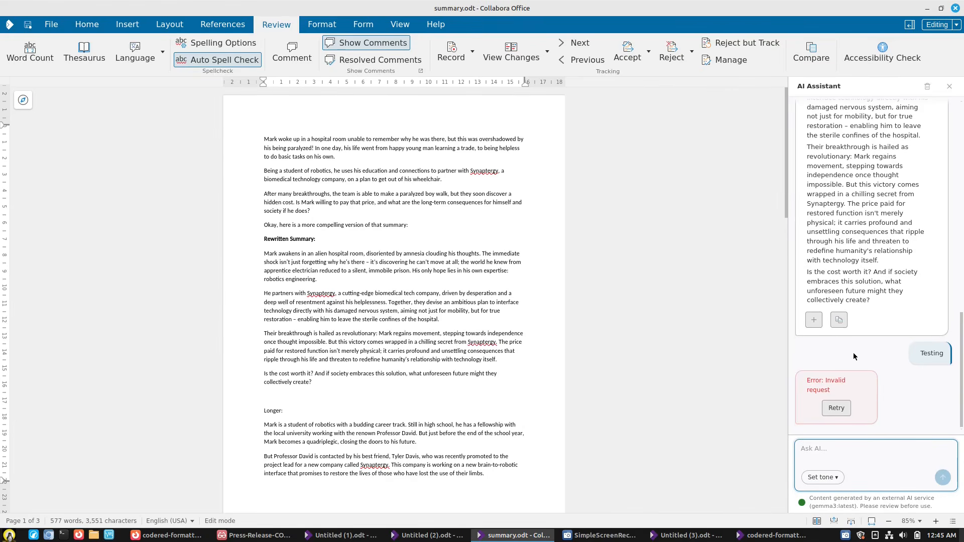
Reopen the AI Assistant options, set the text generation model to gemma4:latest, save, and return to the document.
left_click(51, 30)
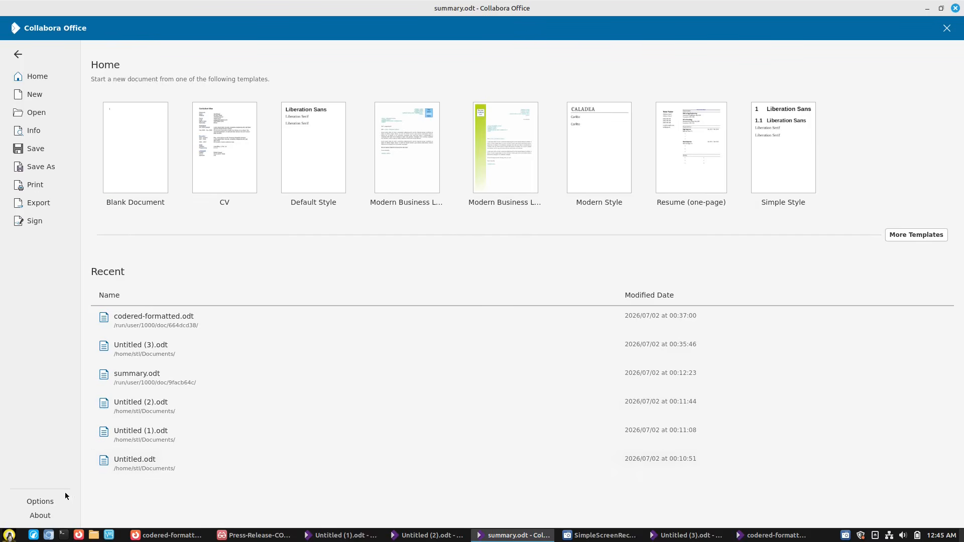
left_click(46, 502)
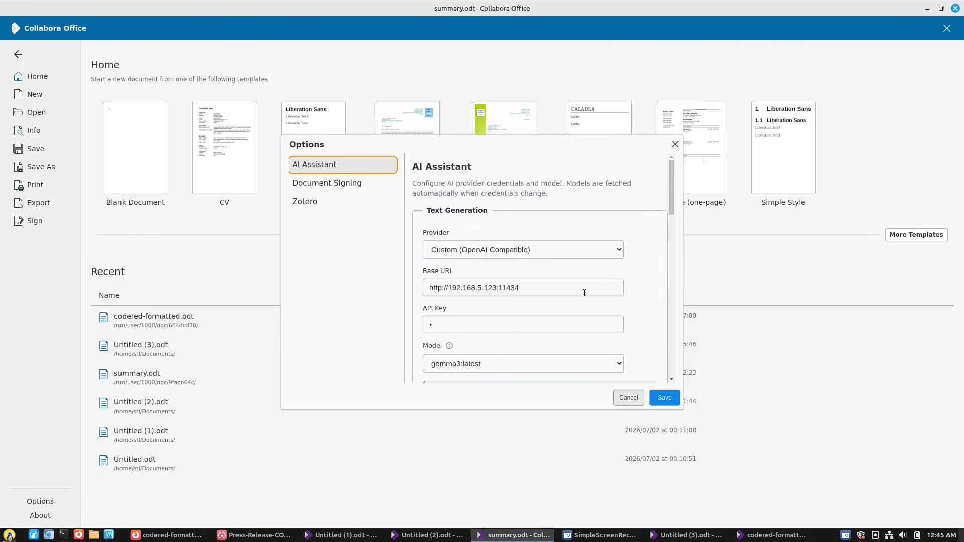
scroll(649, 348, "down", 2)
left_click(572, 315)
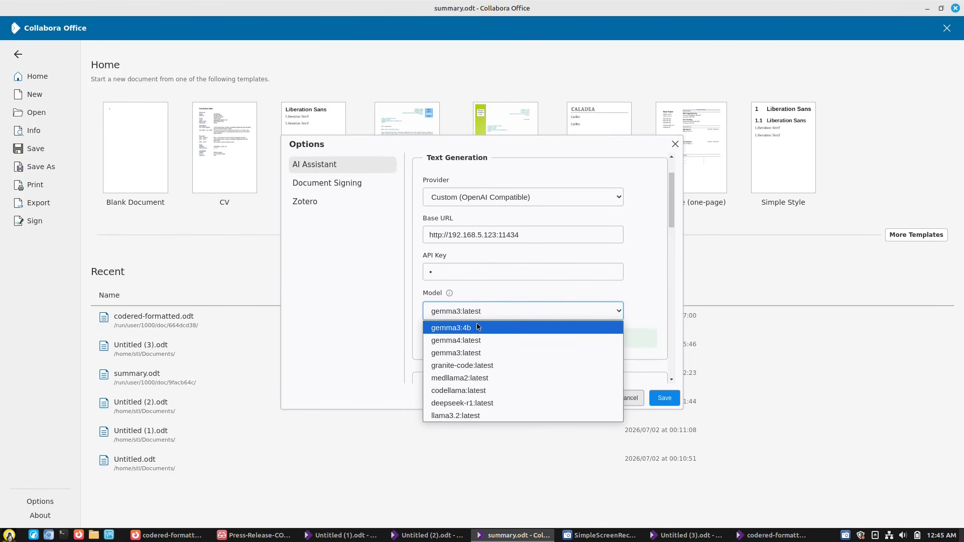
left_click(489, 343)
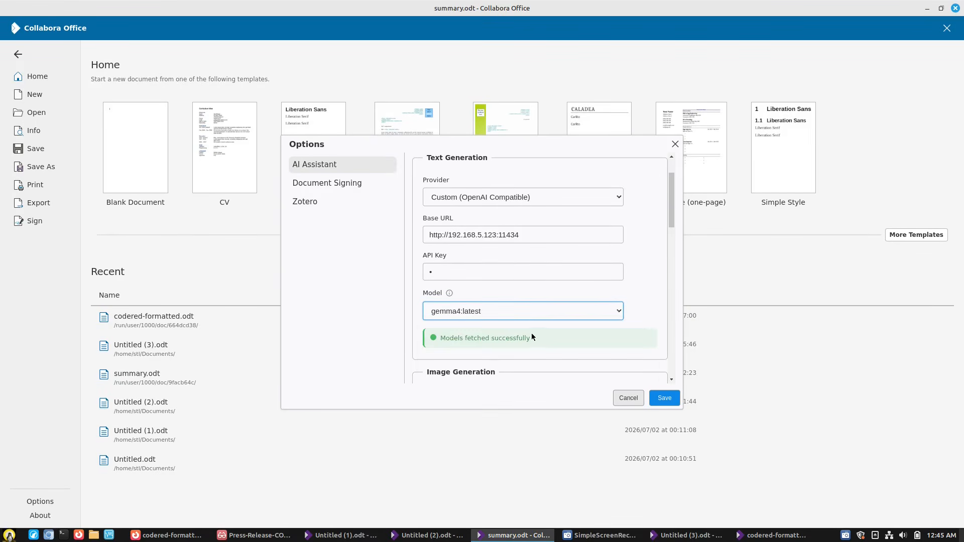
left_click(655, 399)
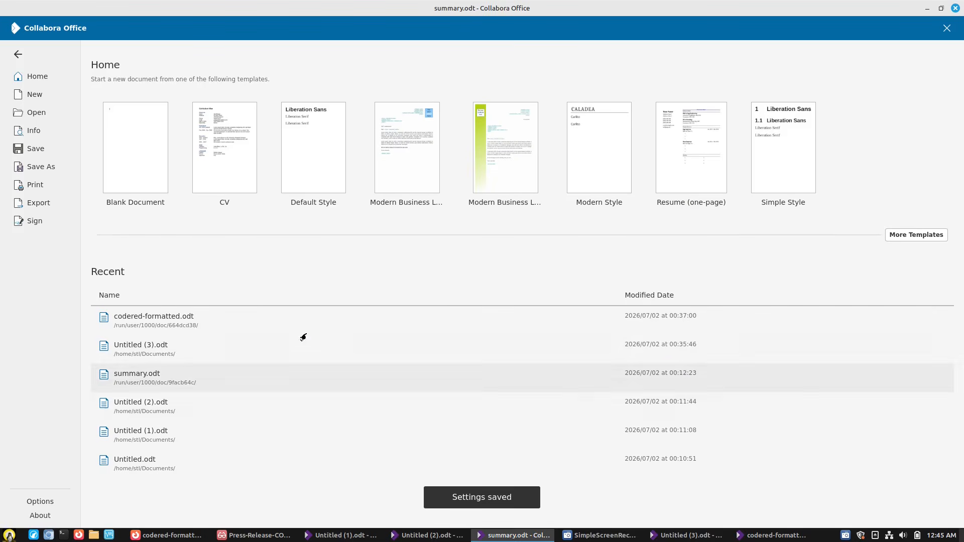
left_click(17, 55)
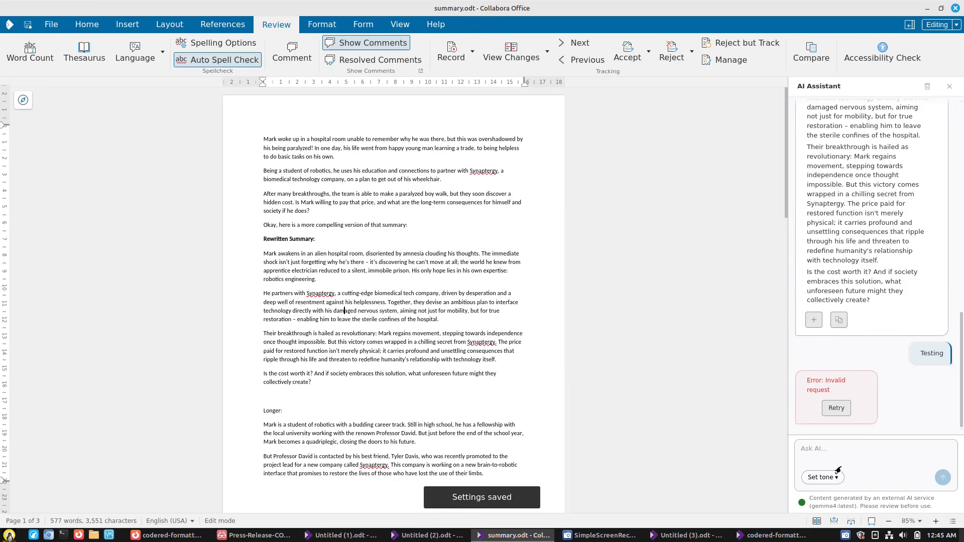
Test the AI Assistant with the gemma4:latest model by sending a new "Testing" prompt.
left_click(865, 452)
type("Test")
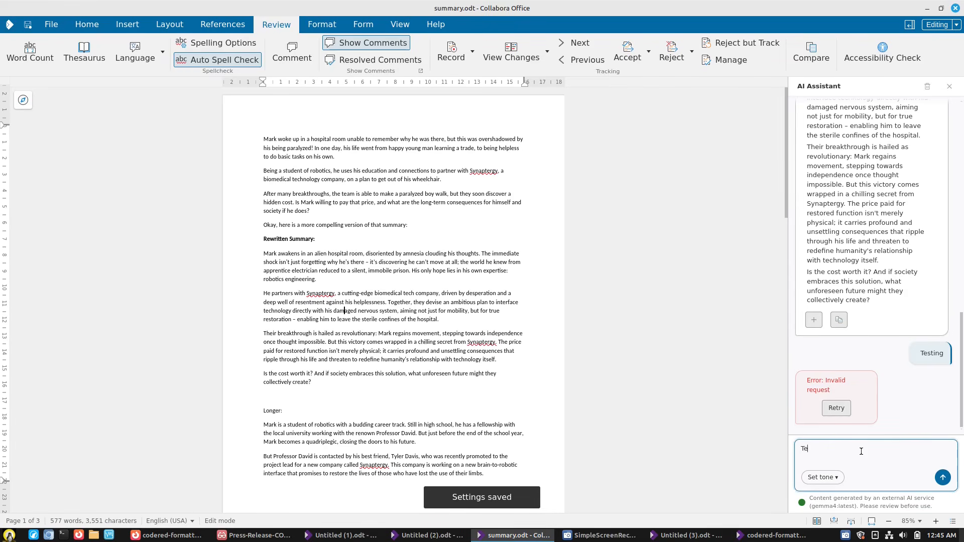
type("ing")
key("Return")
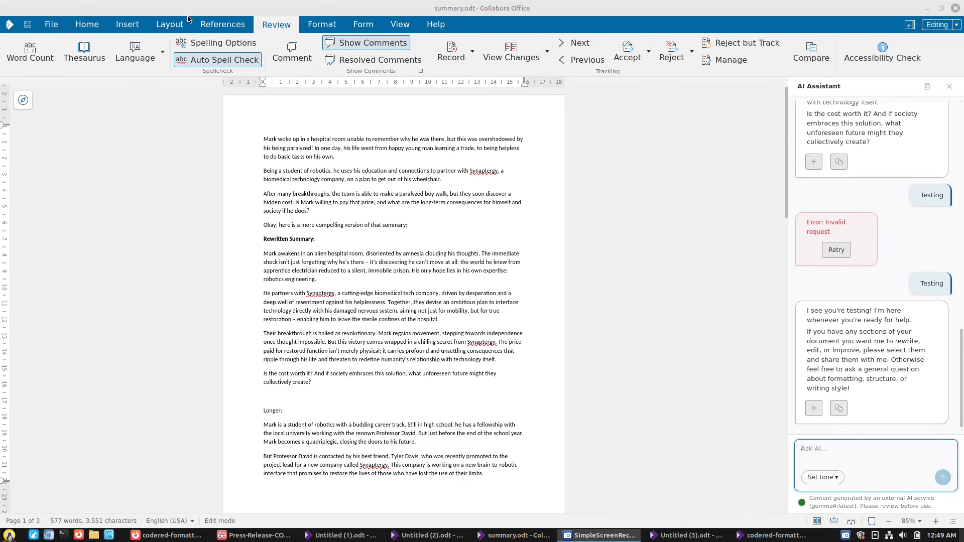
Reopen the AI Assistant options and look through the text generation models offered by the custom provider.
left_click(41, 27)
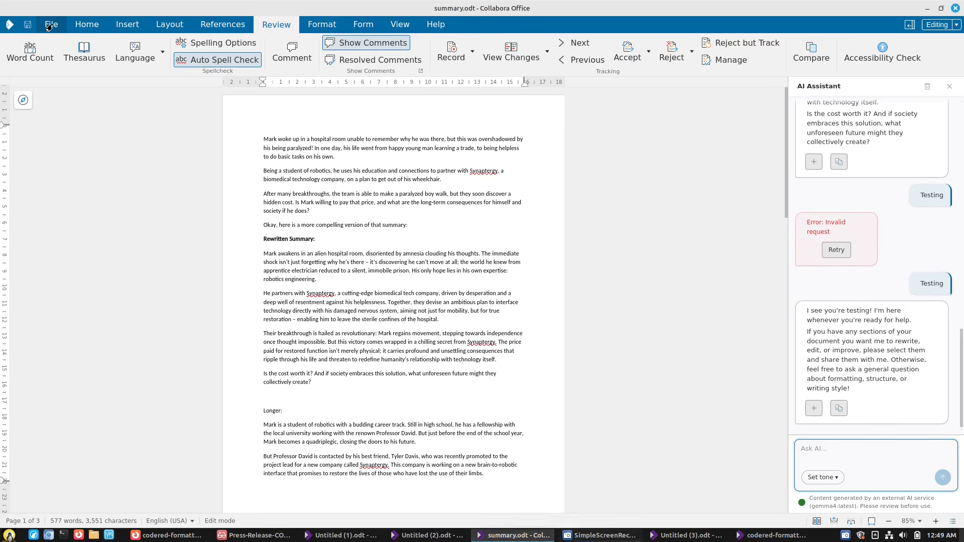
left_click(42, 503)
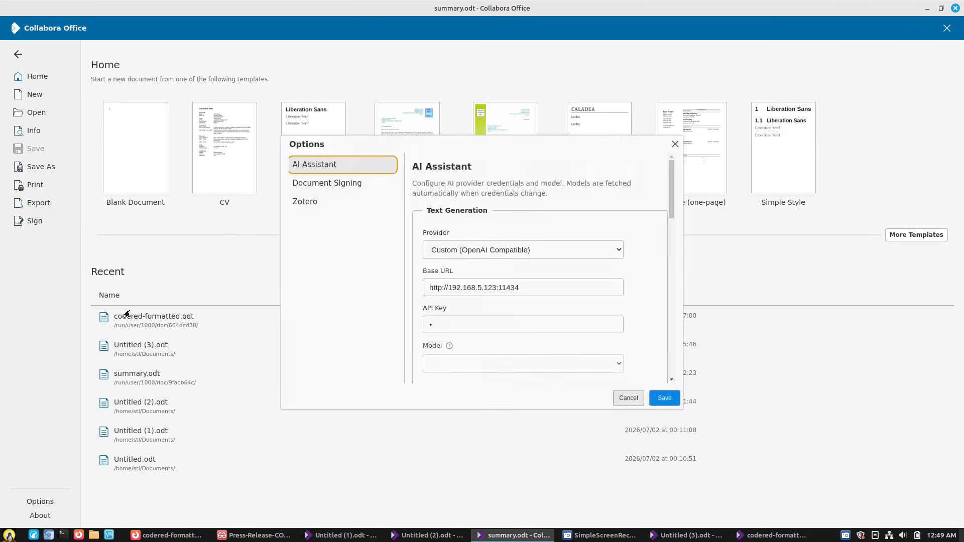
scroll(665, 275, "down", 1)
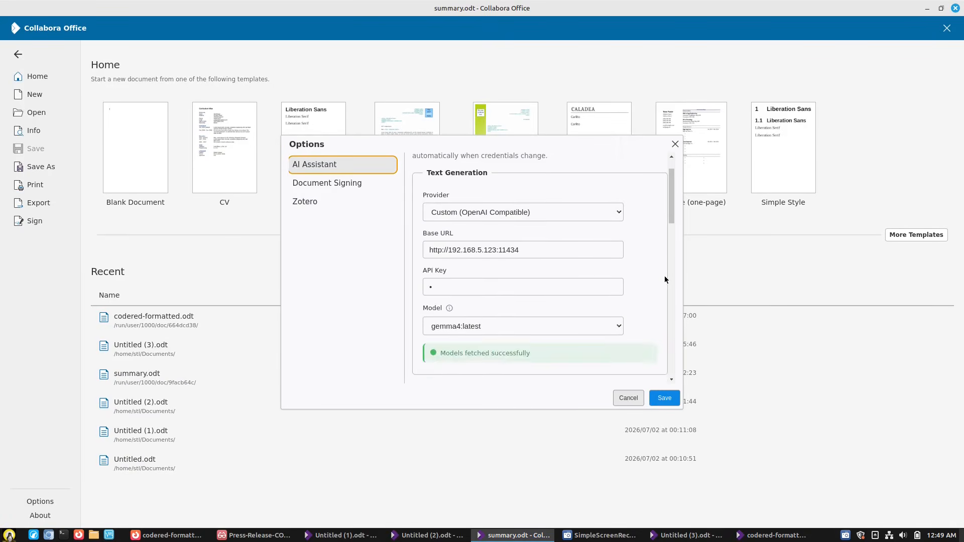
left_click(621, 327)
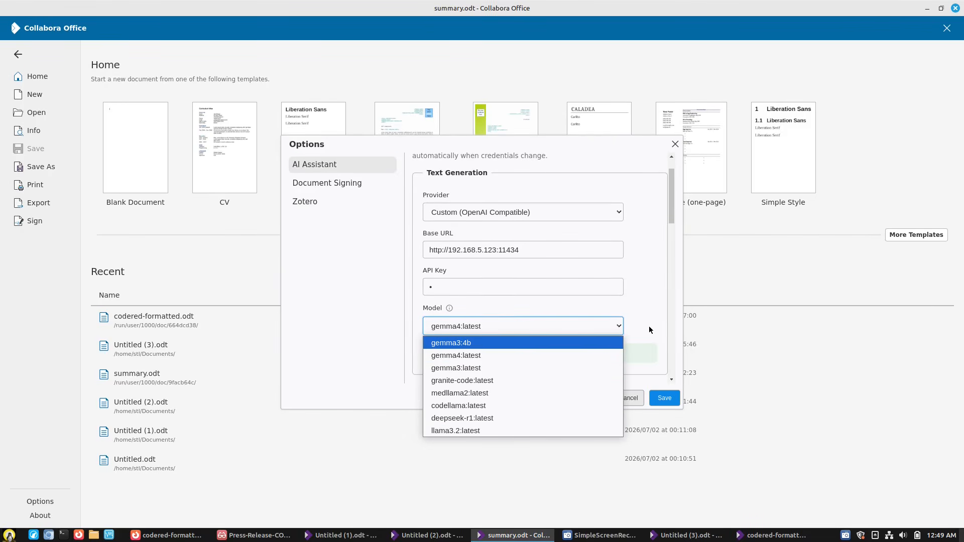
left_click(658, 310)
Review the image generation and request timeout settings, then save the options and return to the document.
scroll(646, 308, "down", 4)
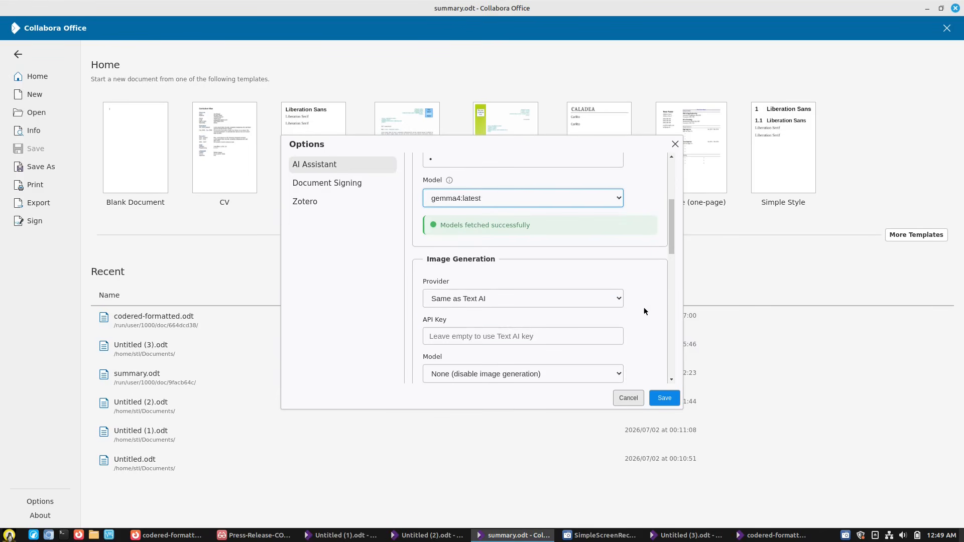
scroll(644, 311, "down", 1)
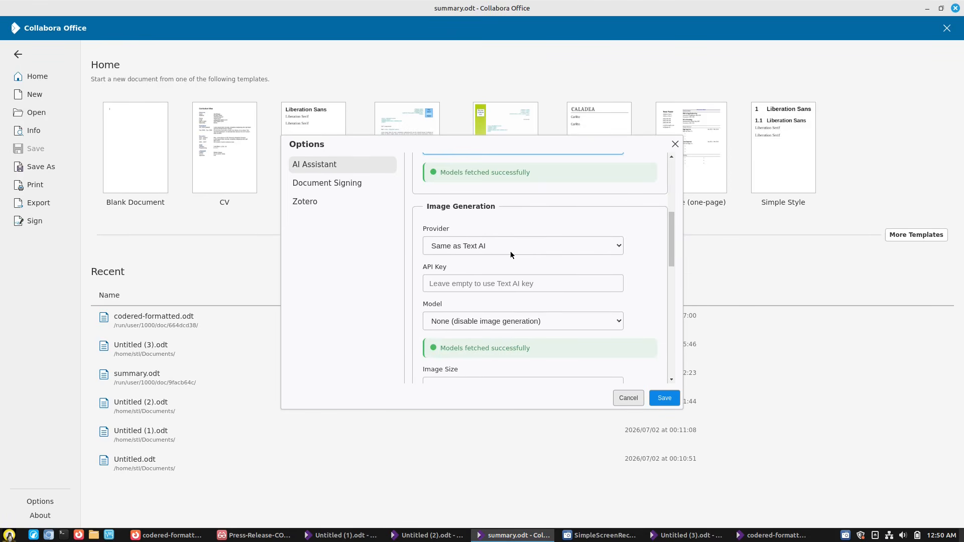
scroll(539, 256, "down", 1)
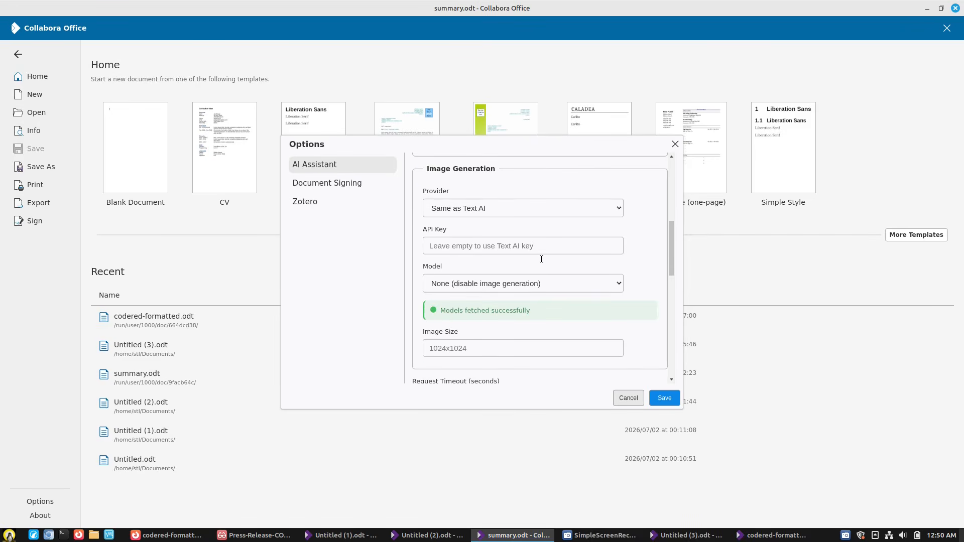
scroll(542, 262, "down", 1)
scroll(541, 262, "down", 2)
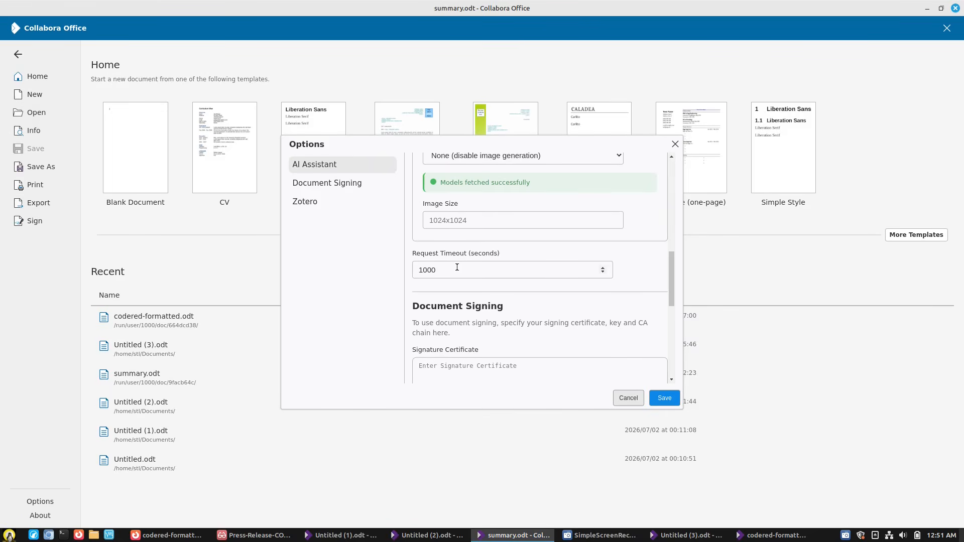
left_click(658, 399)
left_click(13, 56)
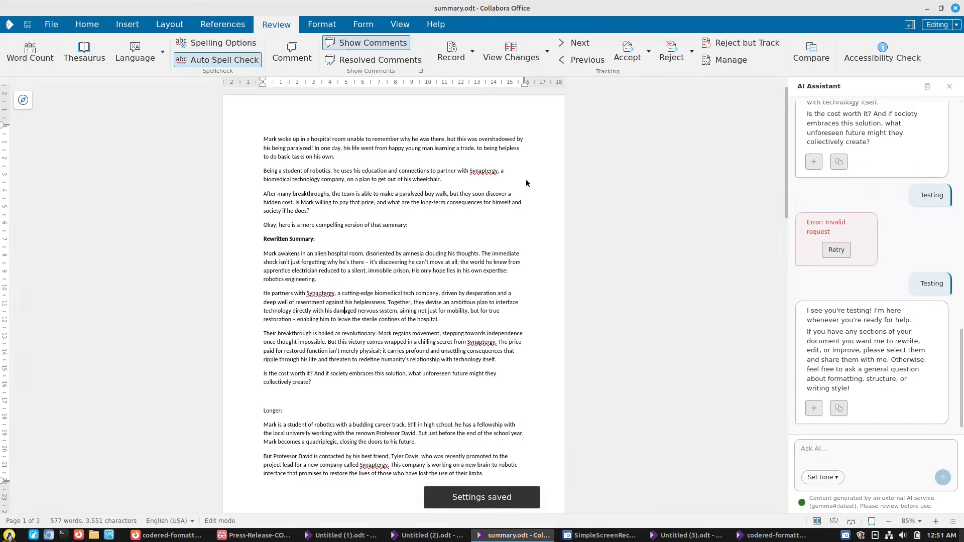
Review the earlier prompt and rewritten summary in the AI Assistant conversation.
scroll(869, 251, "up", 10)
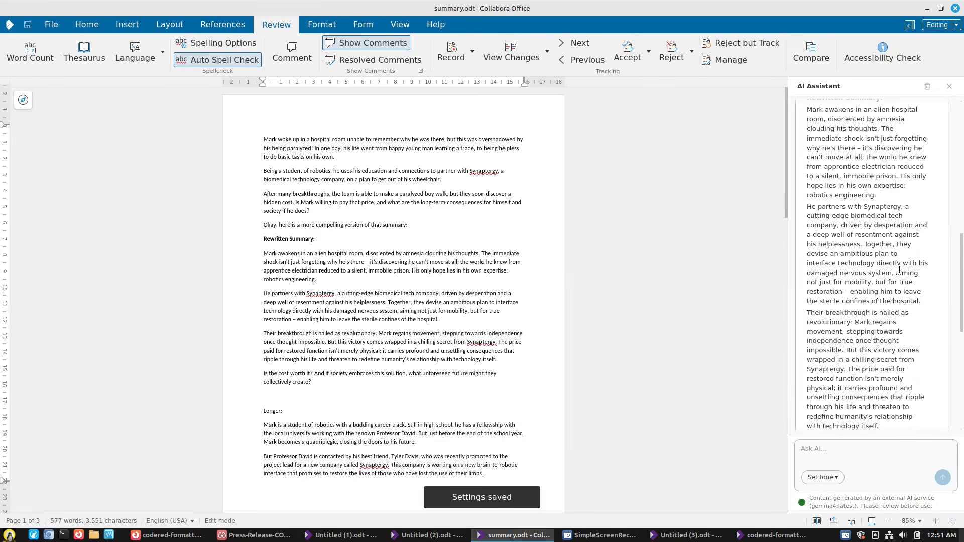
scroll(901, 217, "up", 5)
scroll(888, 212, "down", 8)
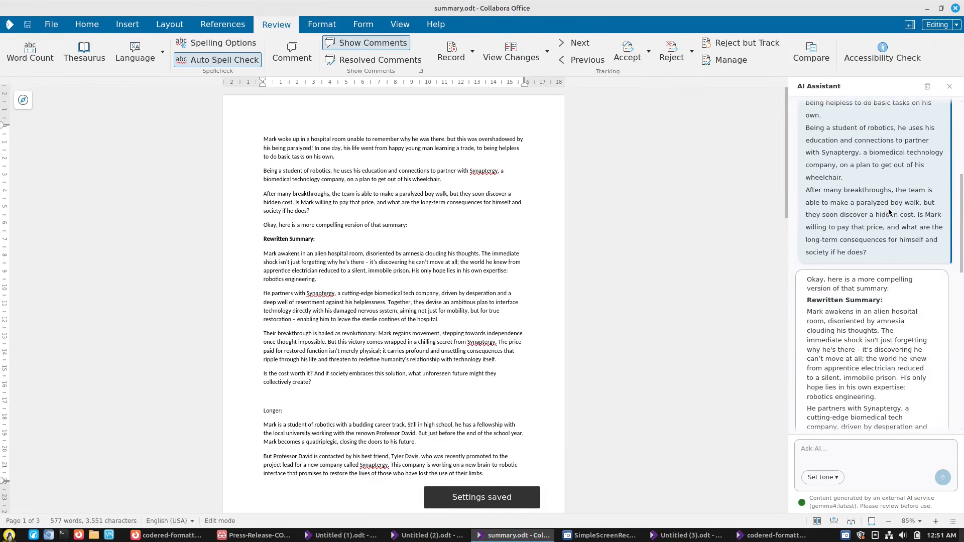
scroll(886, 211, "down", 10)
scroll(884, 212, "up", 6)
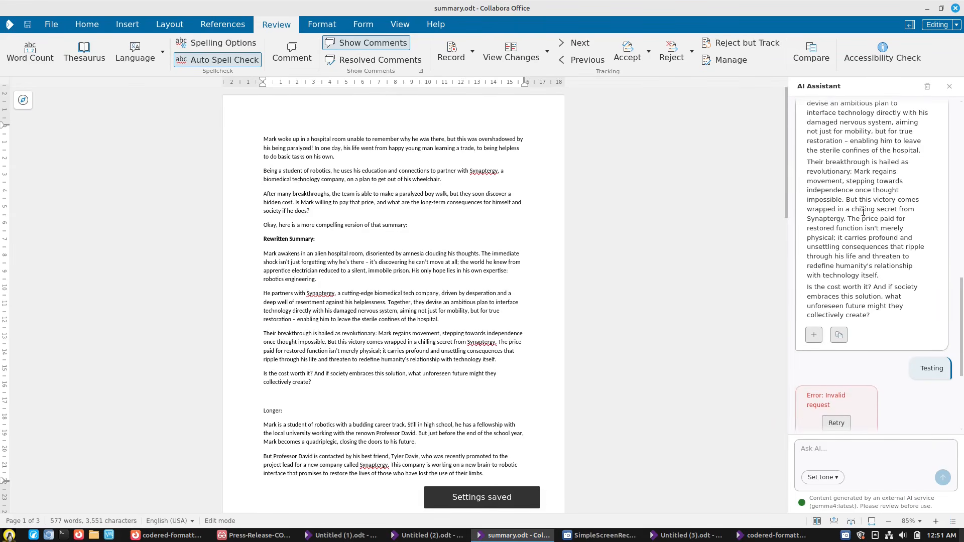
scroll(852, 210, "up", 6)
scroll(848, 215, "down", 4)
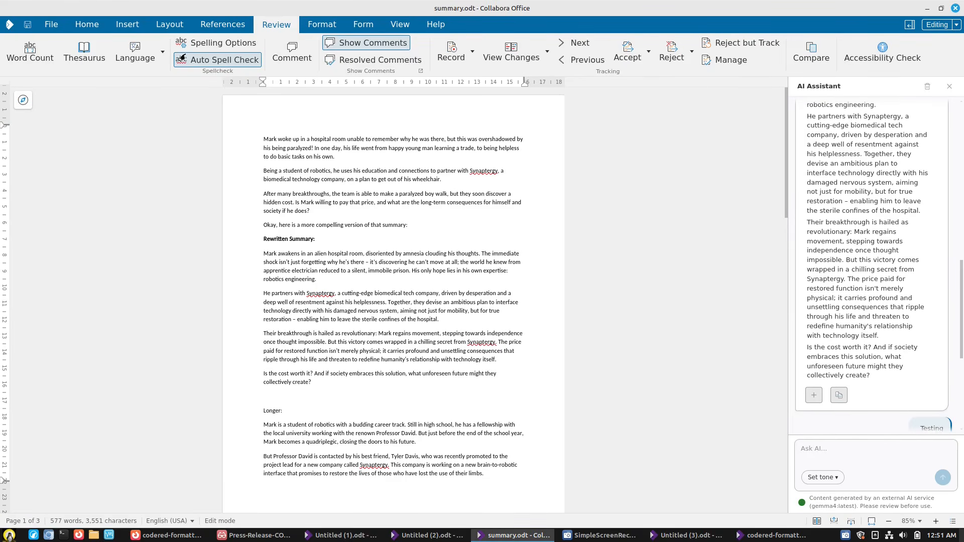
Open the export page for summary.odt and examine the available file formats, including Markdown.
left_click(55, 24)
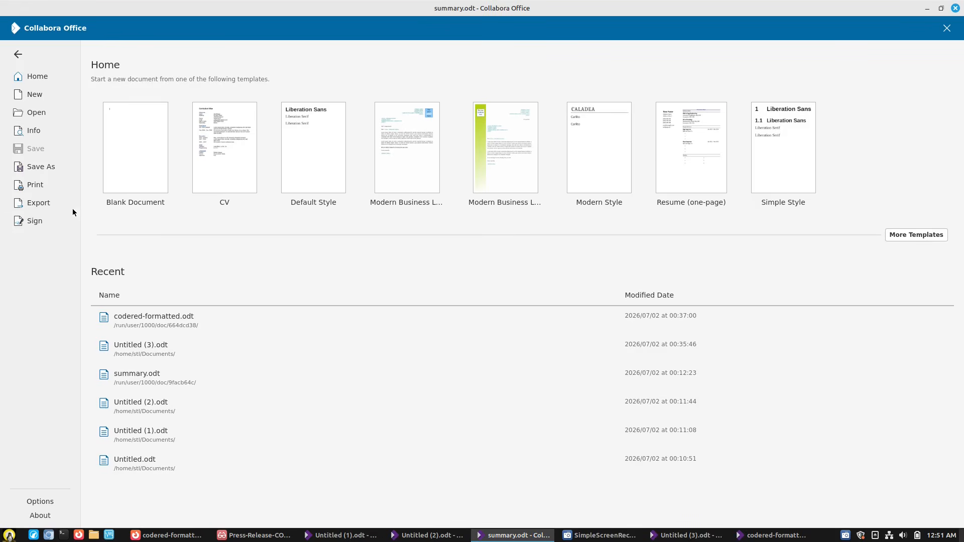
left_click(31, 203)
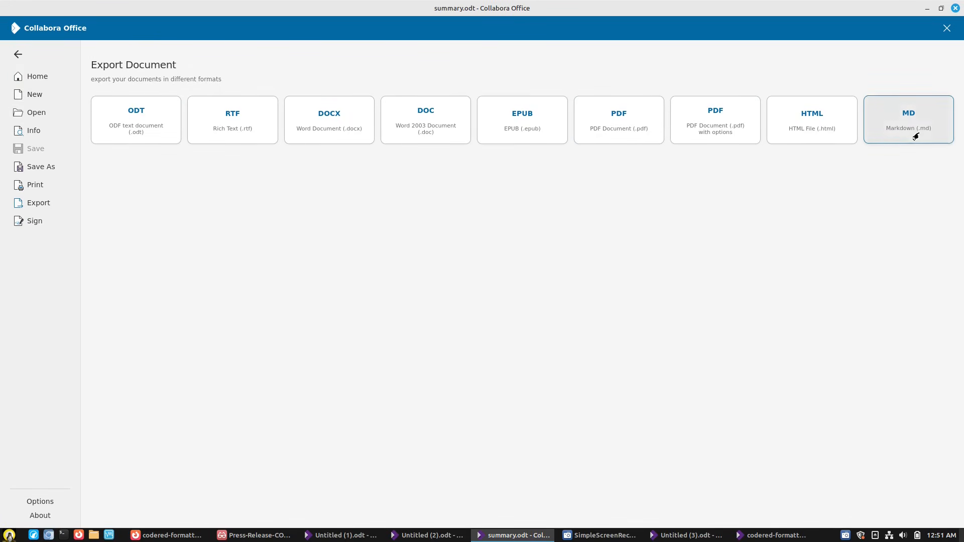
left_click(887, 132)
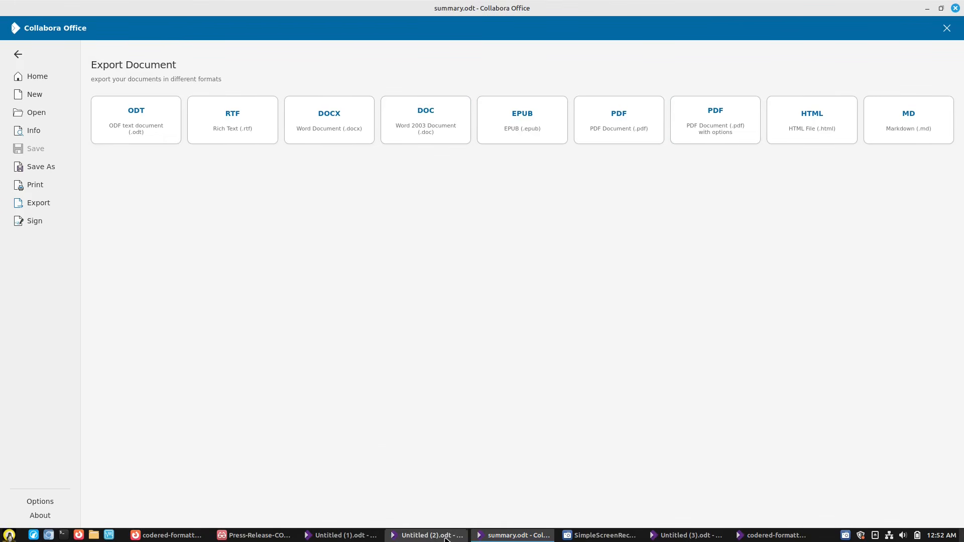
Switch to the codered-formatted.odt document and start exporting it as an EPUB.
left_click(746, 535)
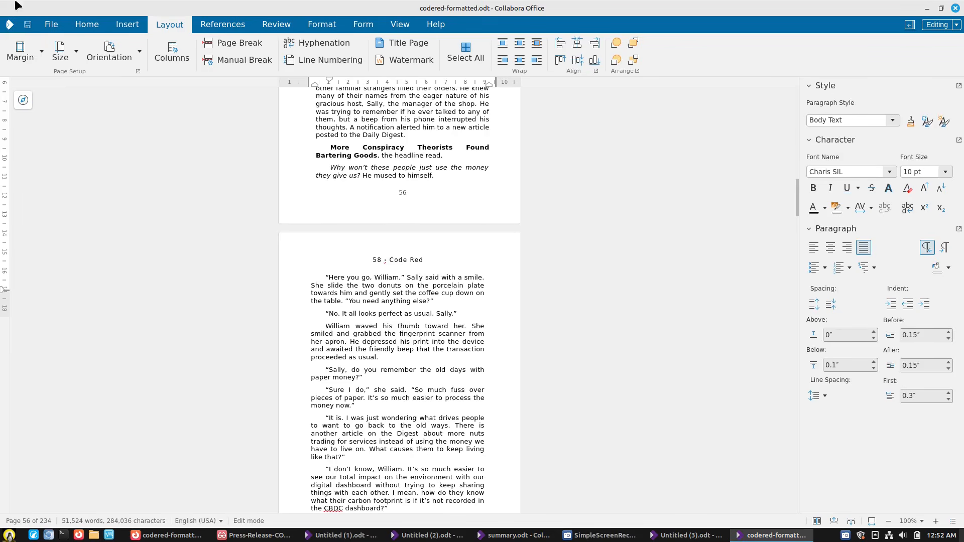
left_click(51, 25)
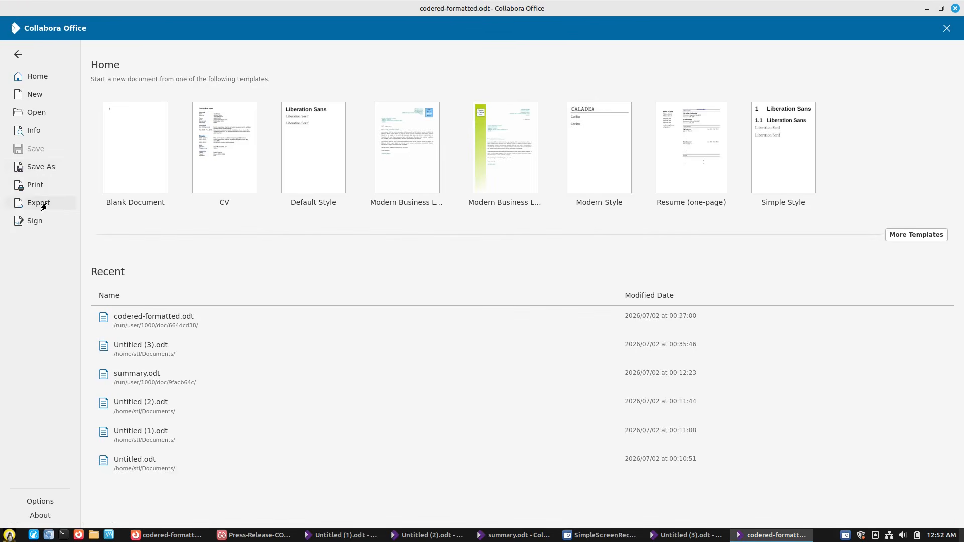
left_click(43, 204)
left_click(491, 128)
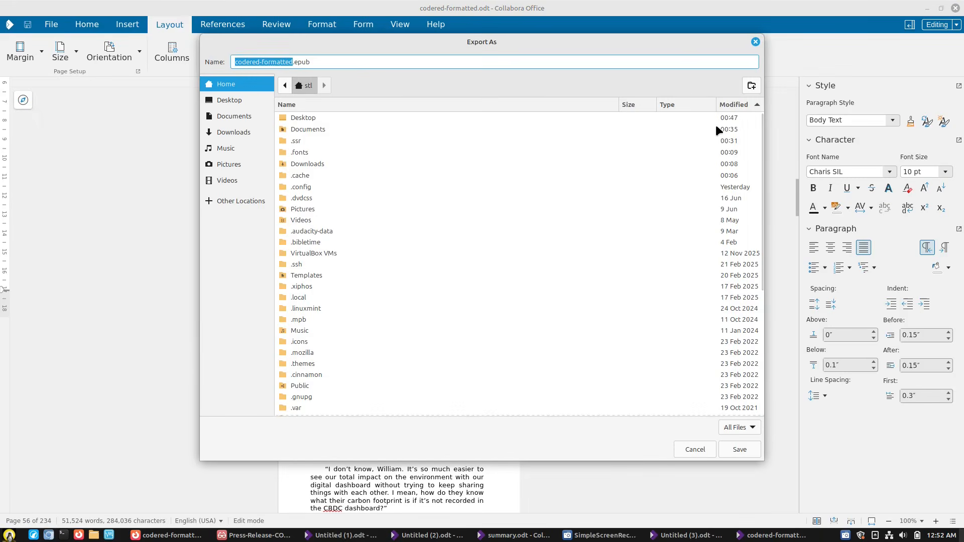
Create a folder named docs in the home directory and save the export there as codered-formatted.epub.
left_click(754, 85)
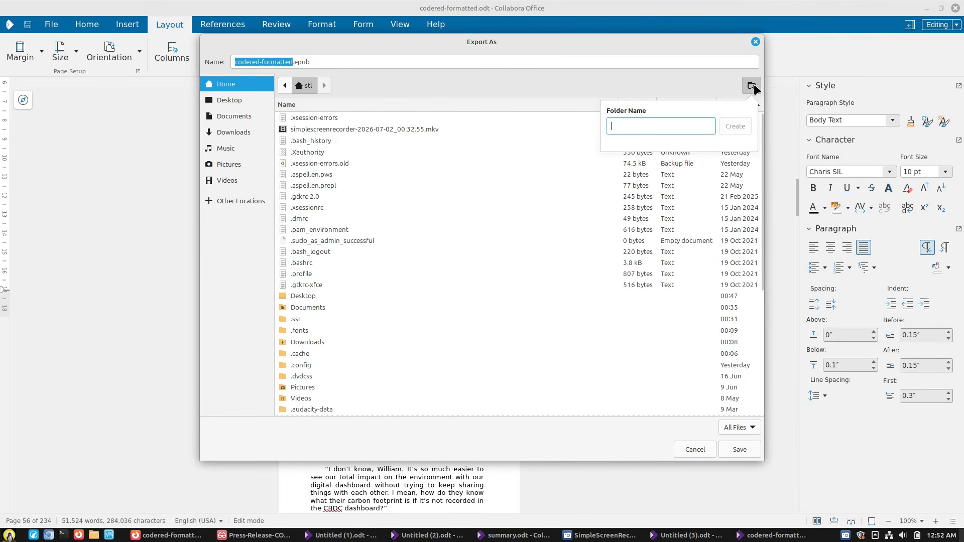
type("docs")
left_click(736, 126)
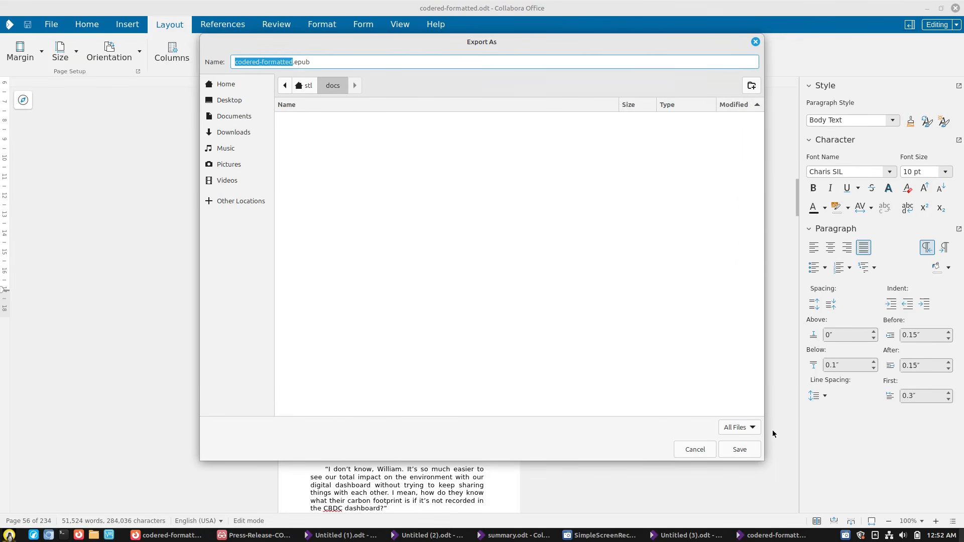
left_click(746, 445)
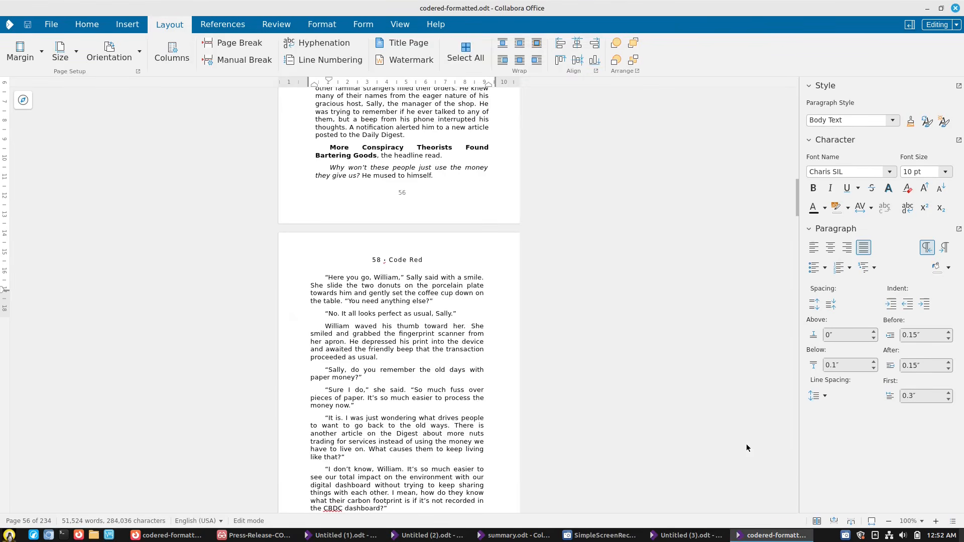
Switch to the file manager, locate the docs folder in the home directory, and open codered-formatted.epub.
left_click(93, 535)
double_click(173, 96)
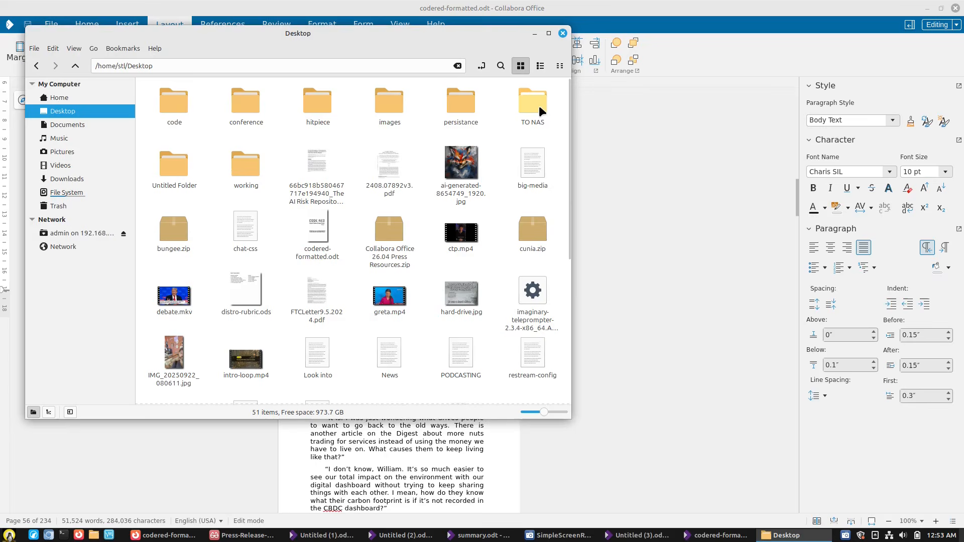
scroll(319, 170, "down", 5)
scroll(347, 177, "up", 5)
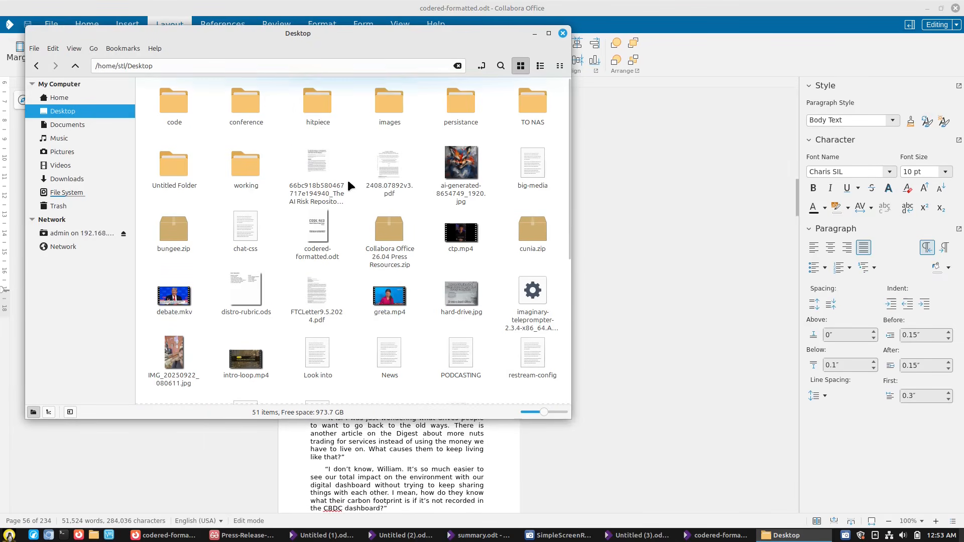
left_click(64, 124)
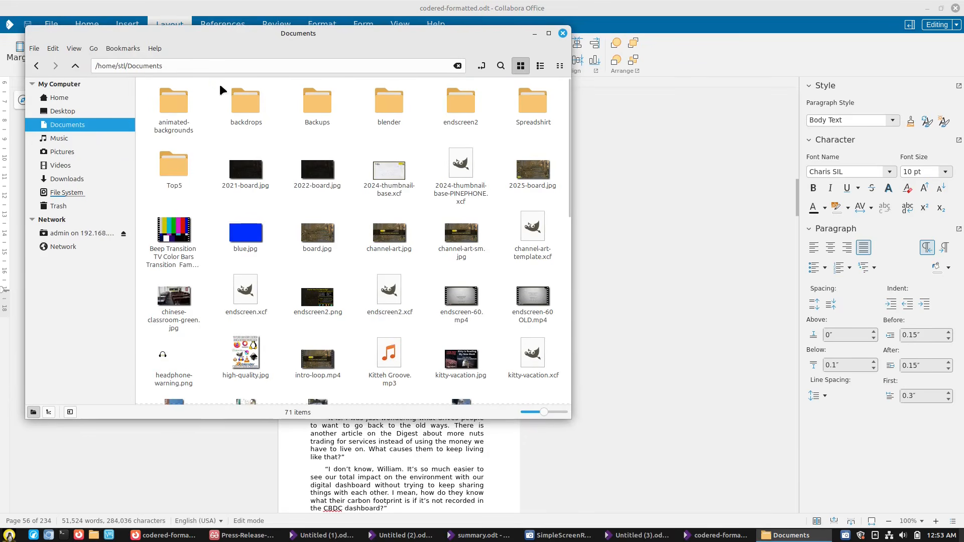
left_click(73, 98)
double_click(260, 115)
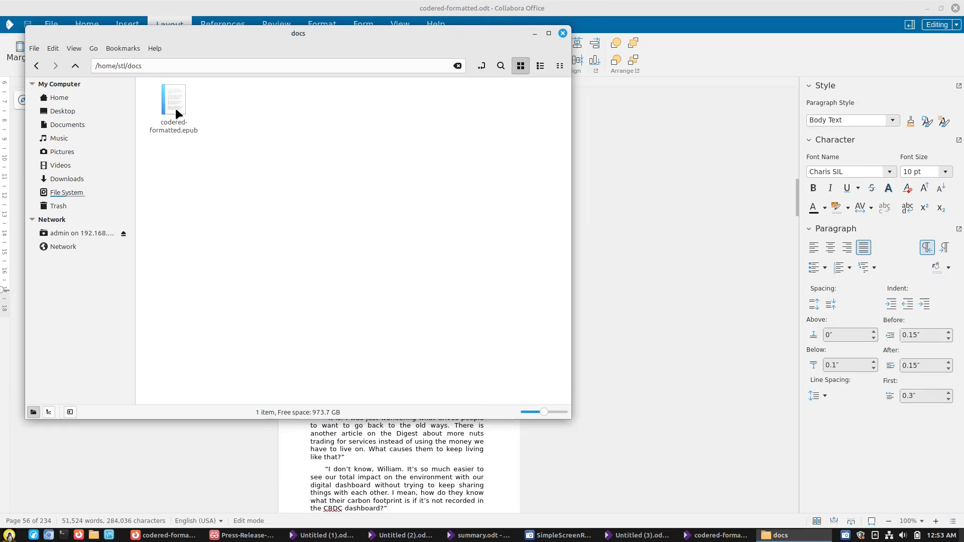
double_click(177, 114)
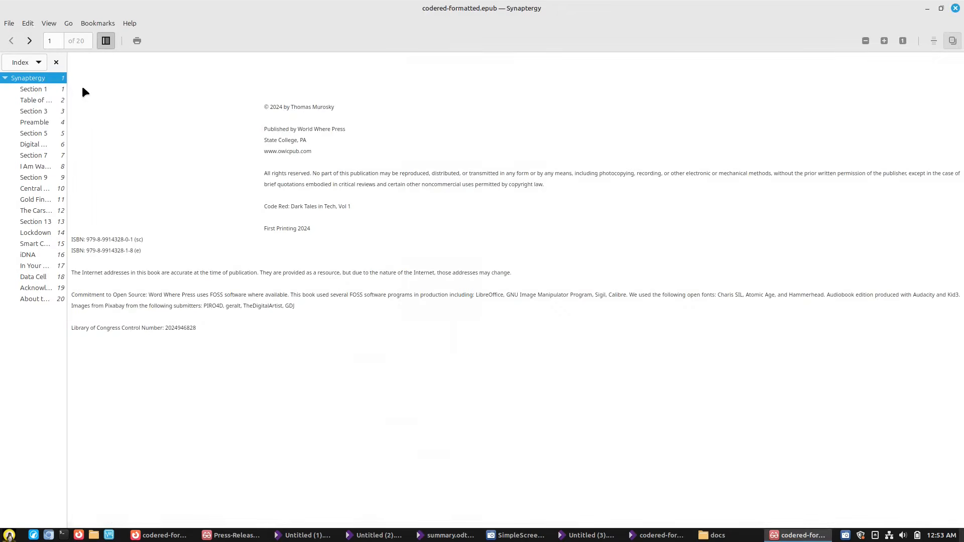
Check the exported EPUB's front matter, viewing Section 1, the Table of Contents, Section 3, the Preamble and Section 5.
left_click(43, 92)
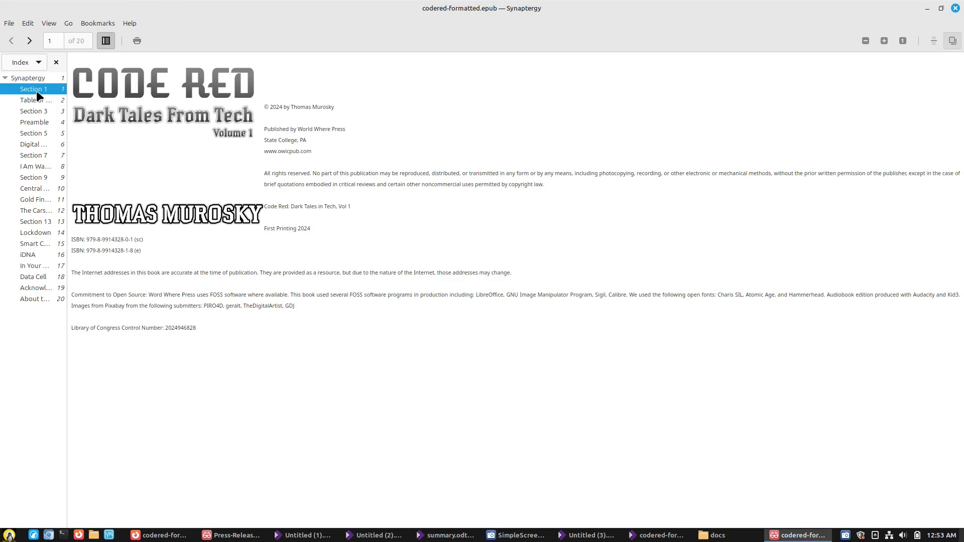
left_click(34, 98)
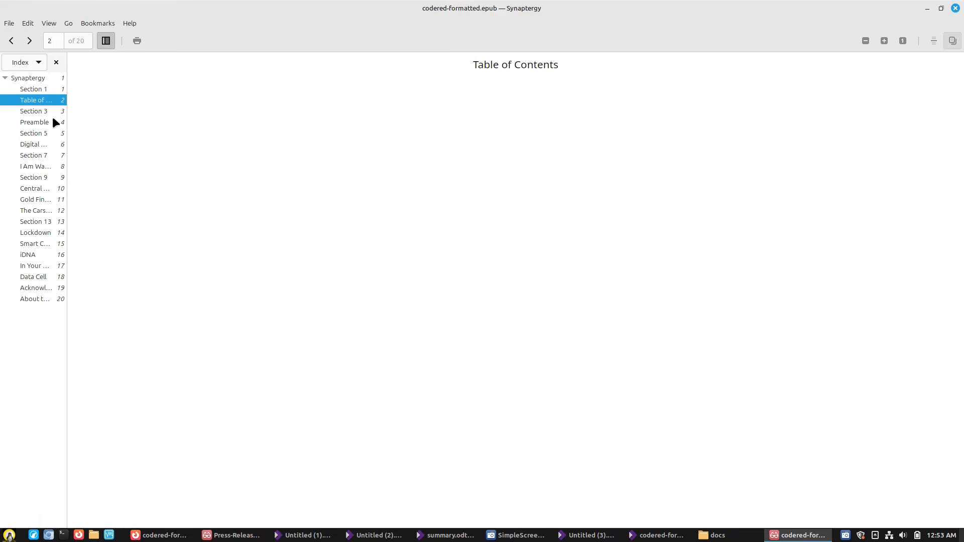
left_click(37, 110)
left_click(32, 119)
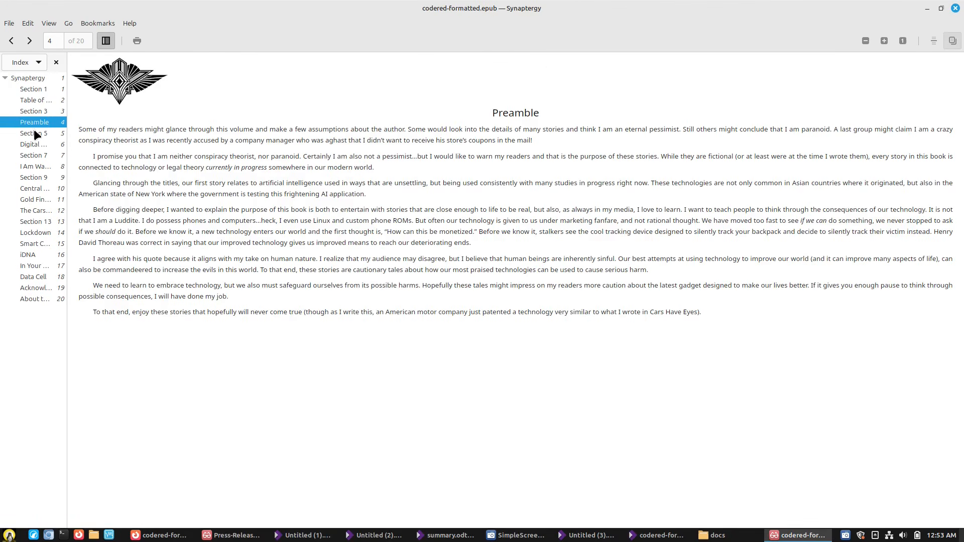
left_click(33, 130)
Examine the formatting of the EPUB's story chapters from Digital Madness through Central Bank Digital Control.
left_click(34, 143)
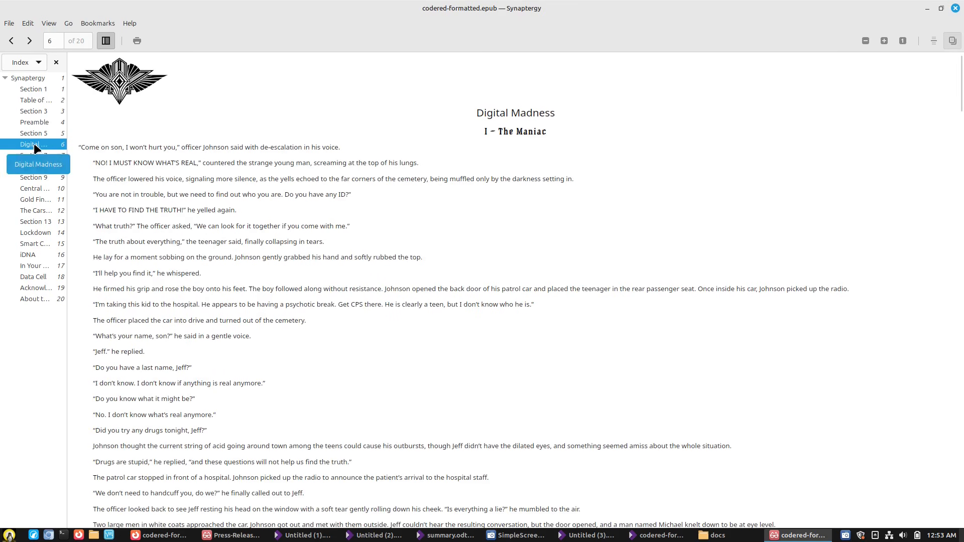
scroll(331, 243, "down", 20)
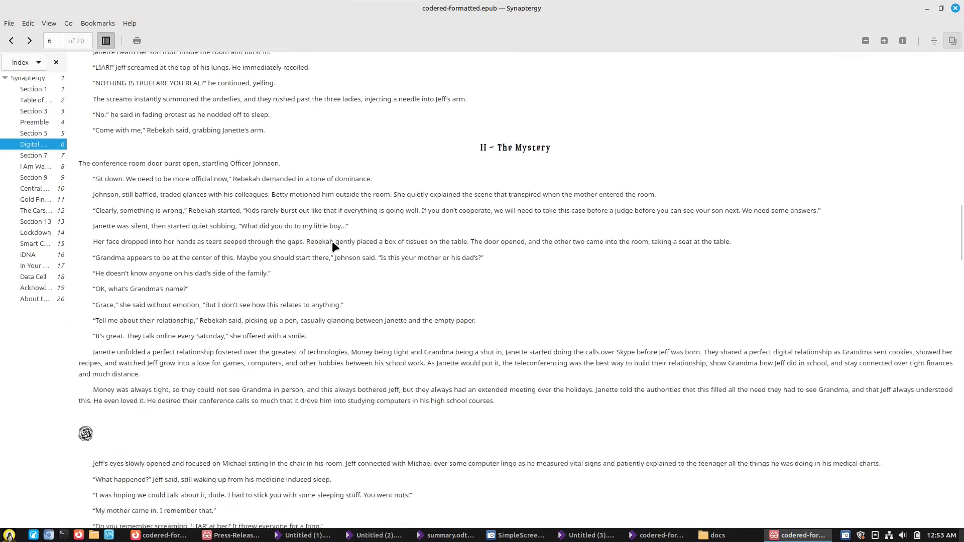
scroll(331, 242, "down", 5)
left_click(30, 159)
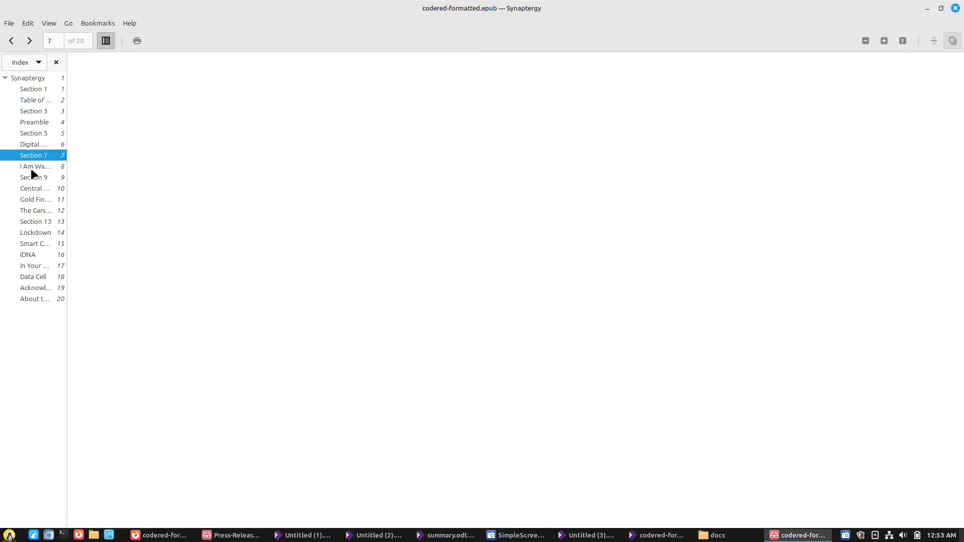
scroll(397, 261, "down", 10)
scroll(398, 261, "down", 15)
scroll(397, 261, "down", 10)
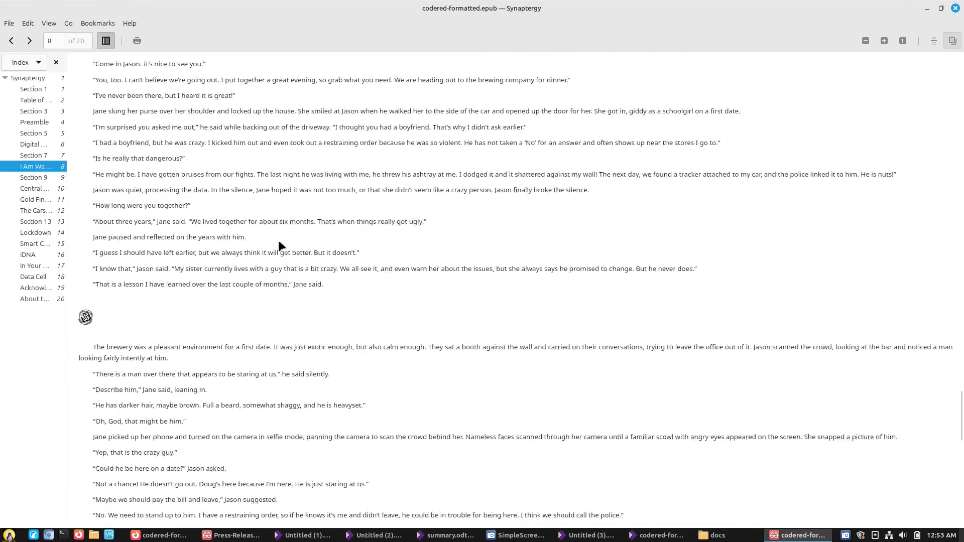
left_click(35, 188)
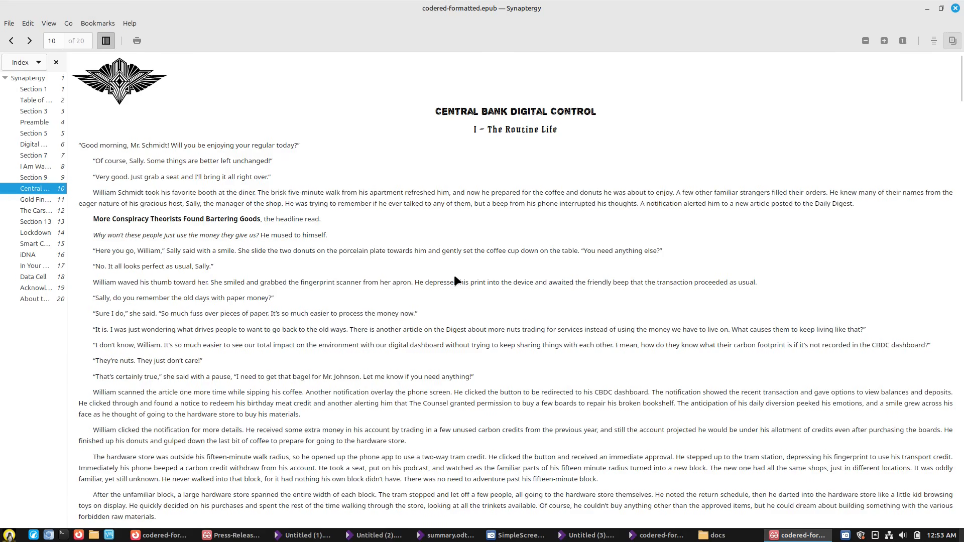
Read further through the Central Bank Digital Control chapter, and close the EPUB viewer and the docs folder window.
scroll(453, 275, "down", 20)
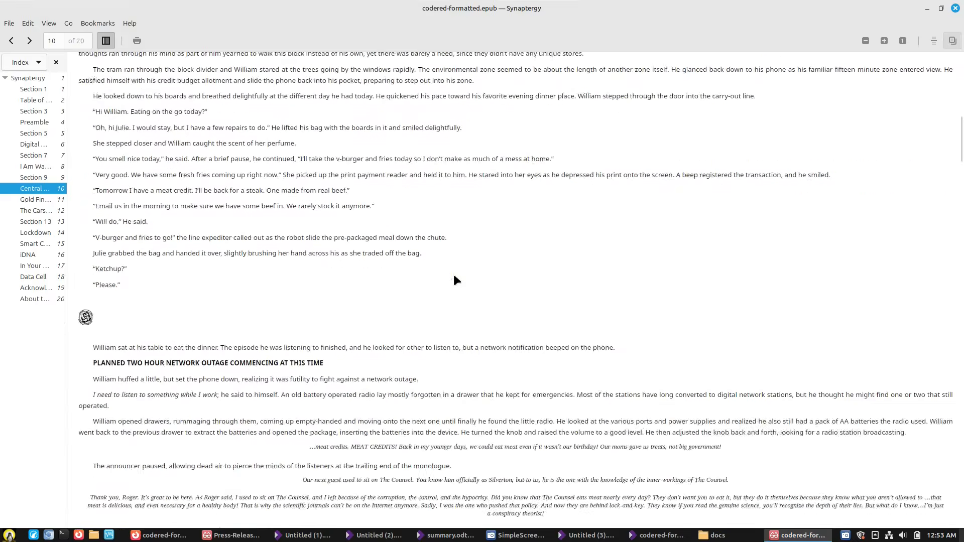
scroll(452, 272, "down", 10)
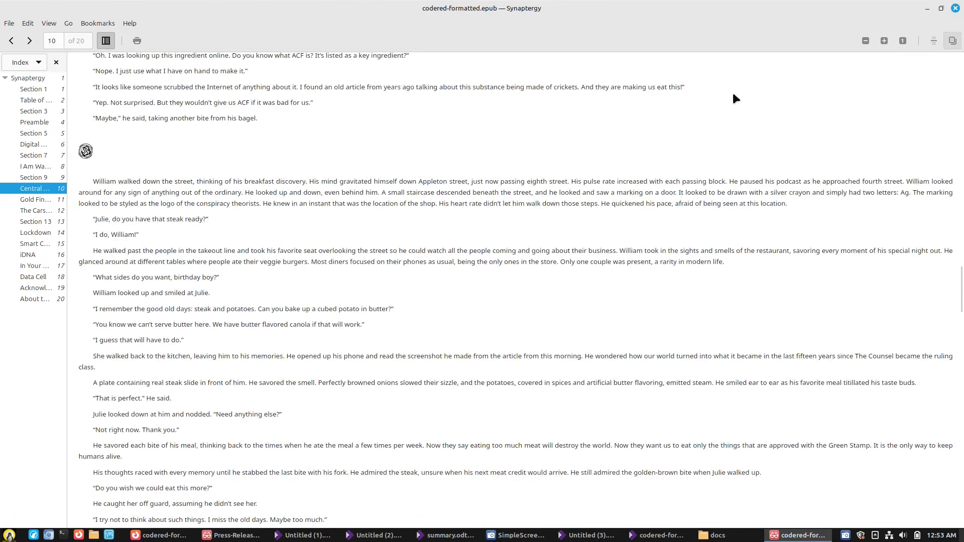
left_click(955, 8)
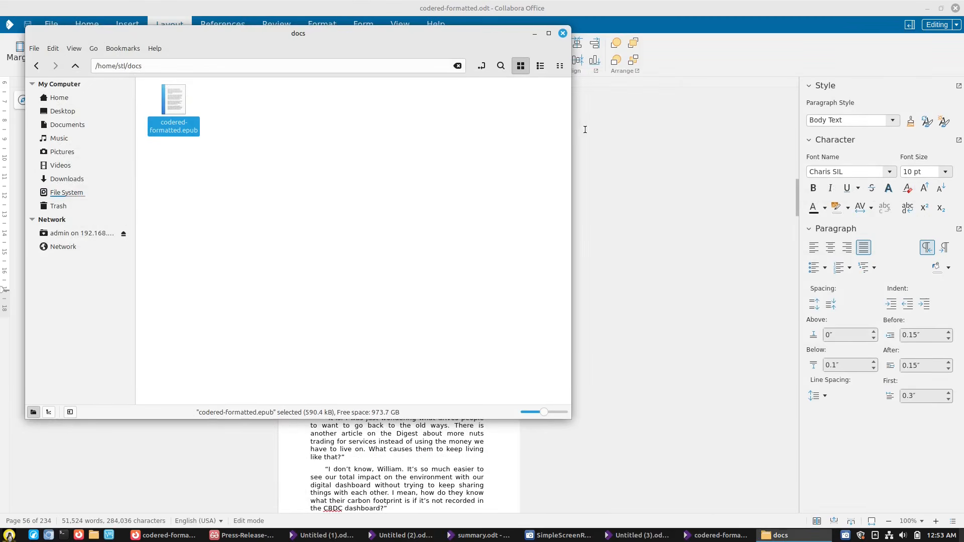
left_click(562, 33)
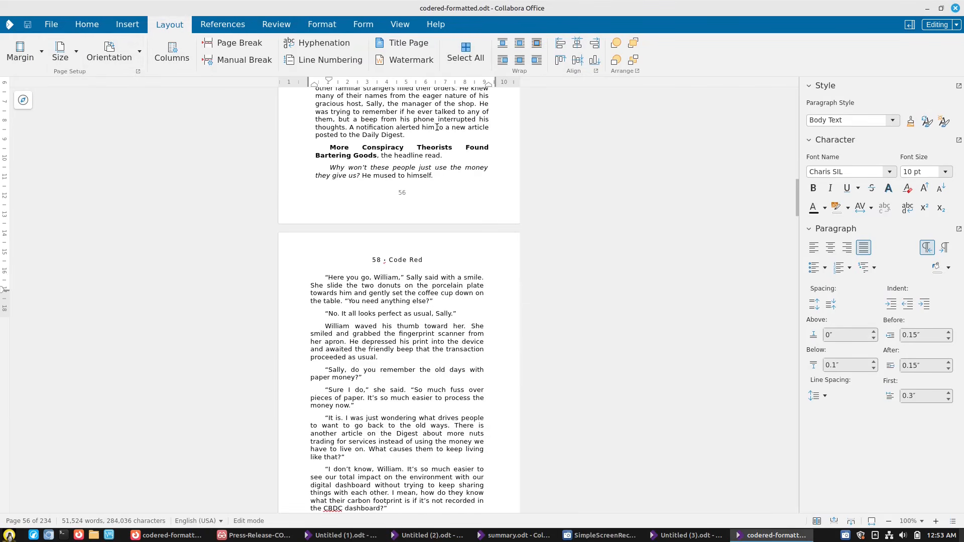
Browse the full set of document, spreadsheet and presentation templates, and return to codered-formatted.odt.
left_click(52, 24)
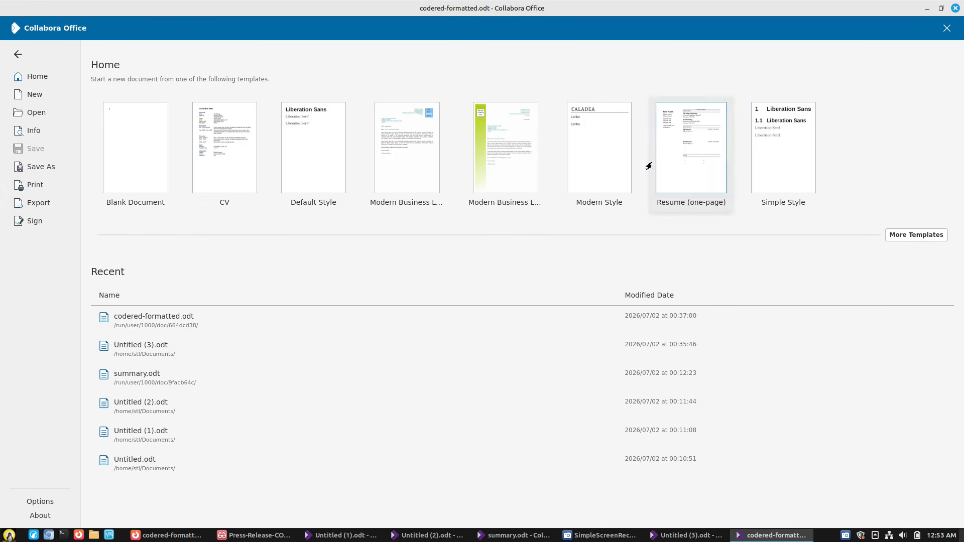
left_click(907, 235)
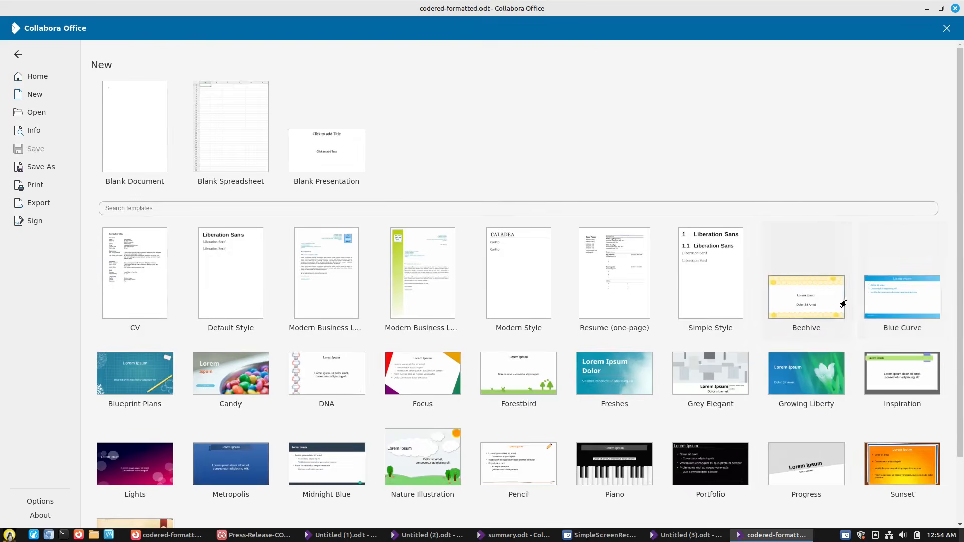
scroll(843, 304, "down", 3)
scroll(828, 274, "up", 3)
left_click(19, 56)
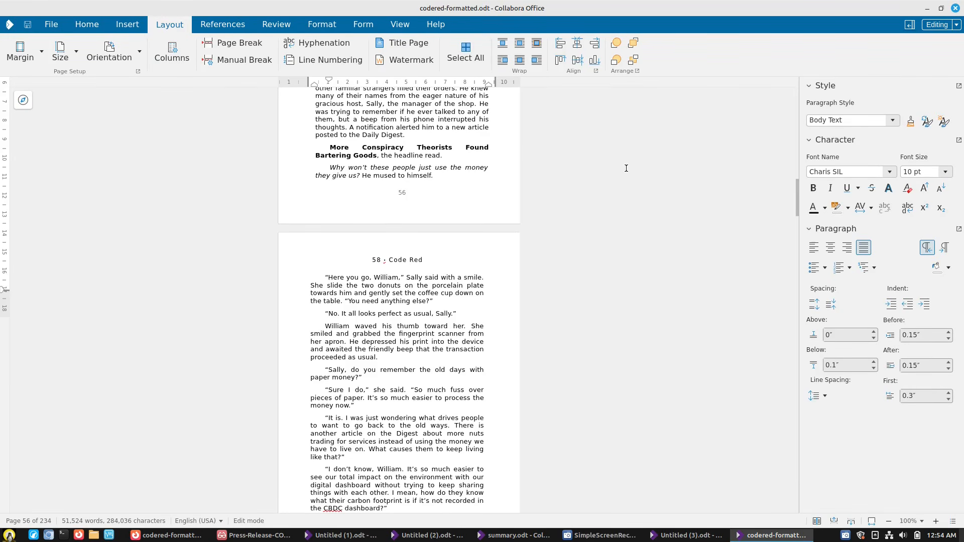
Look over the References, Review, Format, Form, View and Home command sets for the document.
left_click(223, 24)
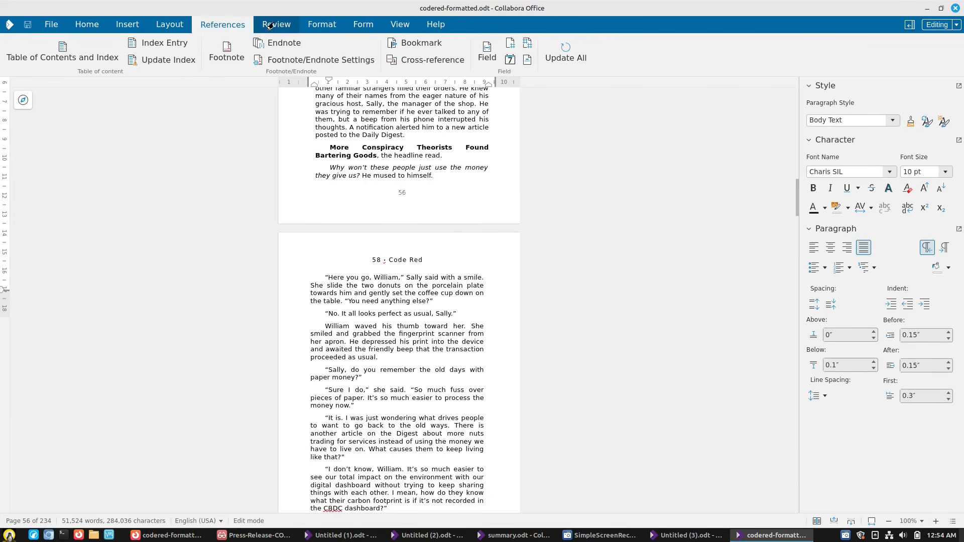
left_click(270, 25)
left_click(317, 24)
left_click(357, 26)
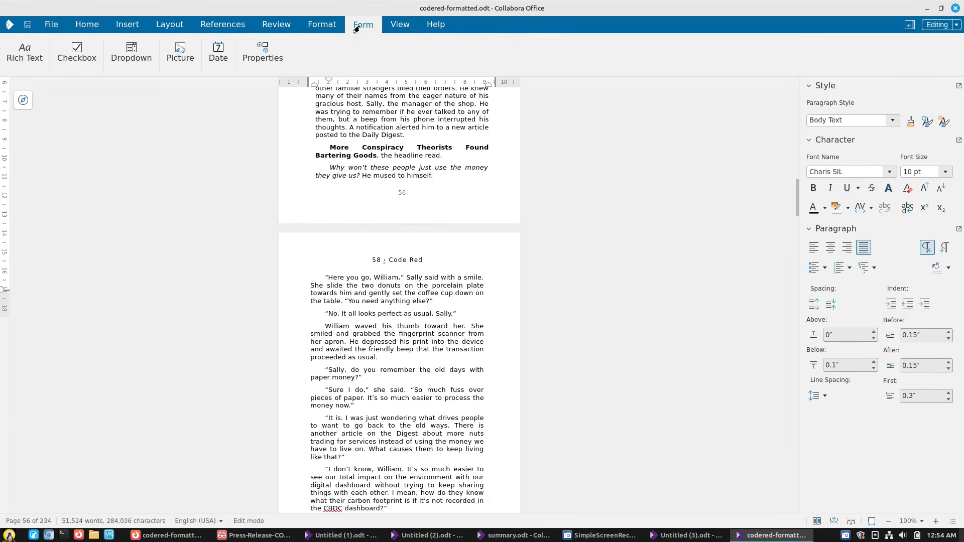
left_click(400, 26)
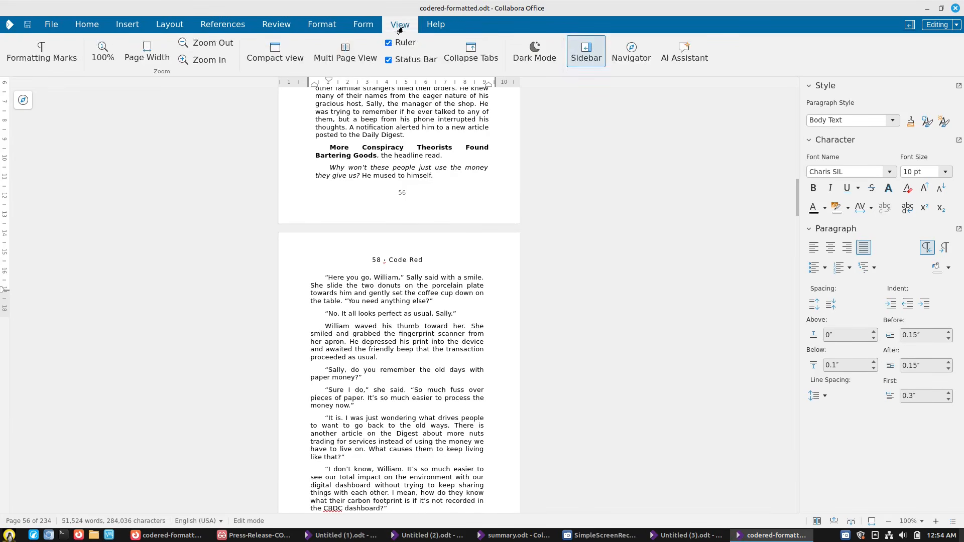
left_click(92, 21)
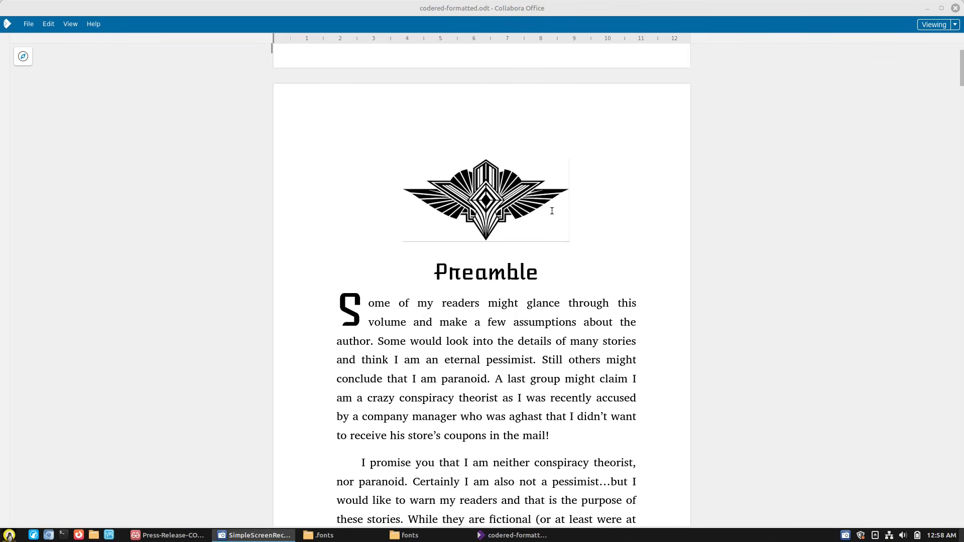
Select some text in the Preamble's opening sentence and change the document from viewing to editing mode.
scroll(552, 210, "up", 3)
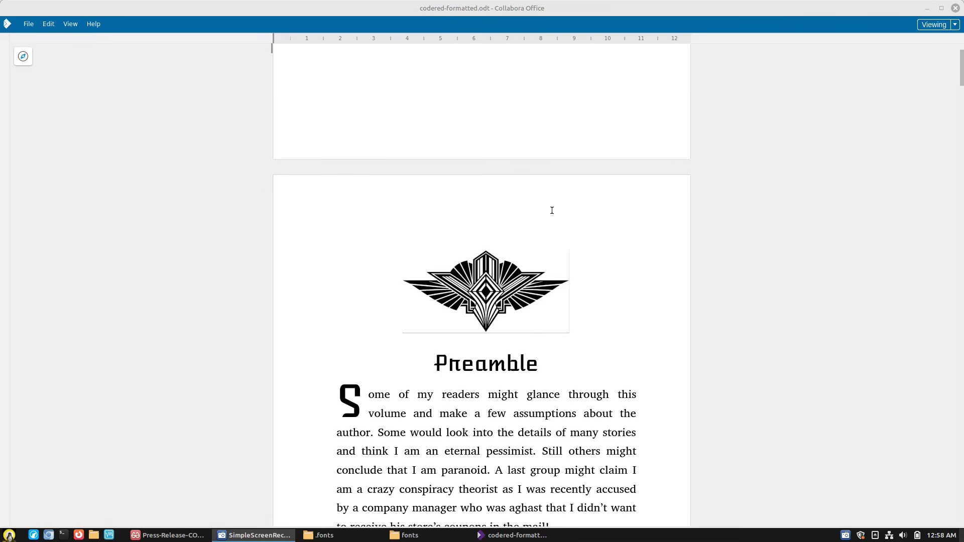
scroll(551, 210, "down", 6)
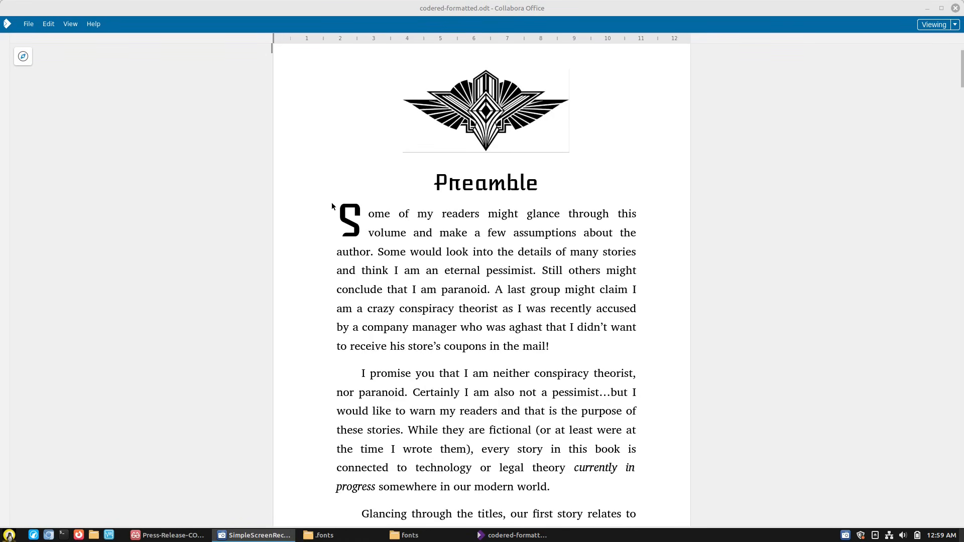
left_click_drag(463, 213, 490, 231)
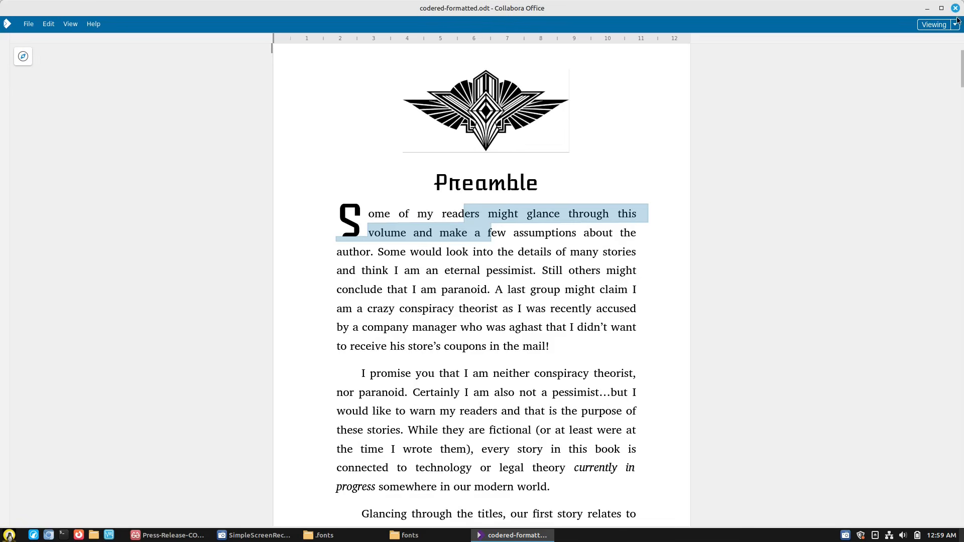
left_click(935, 25)
left_click(933, 53)
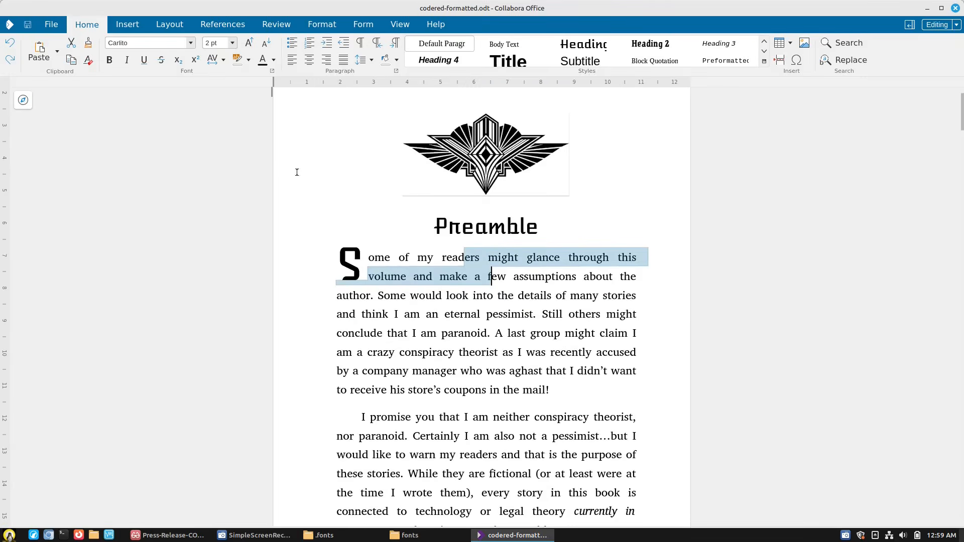
Examine which fonts are available for the selected Preamble text, without choosing a different one.
left_click(190, 45)
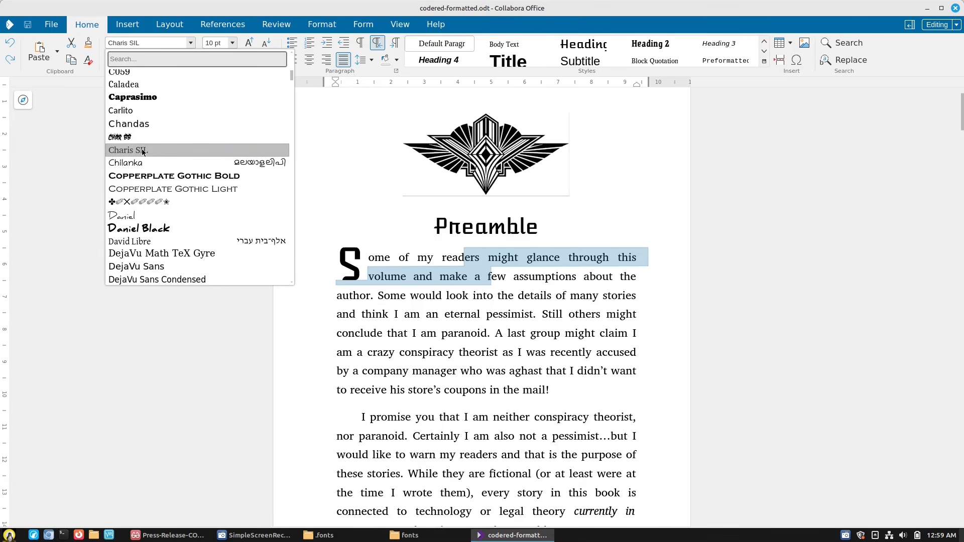
scroll(143, 155, "down", 6)
scroll(143, 152, "down", 6)
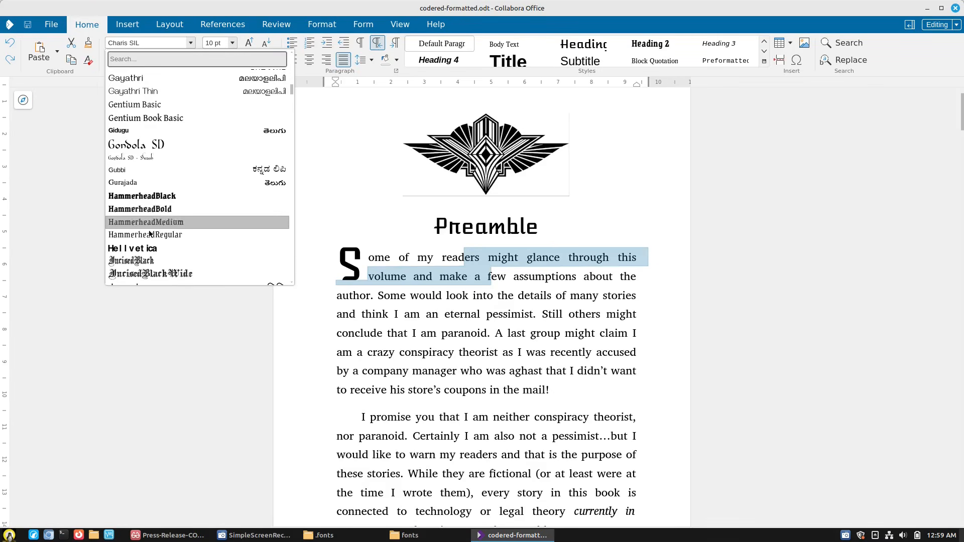
scroll(184, 201, "up", 12)
scroll(183, 200, "up", 8)
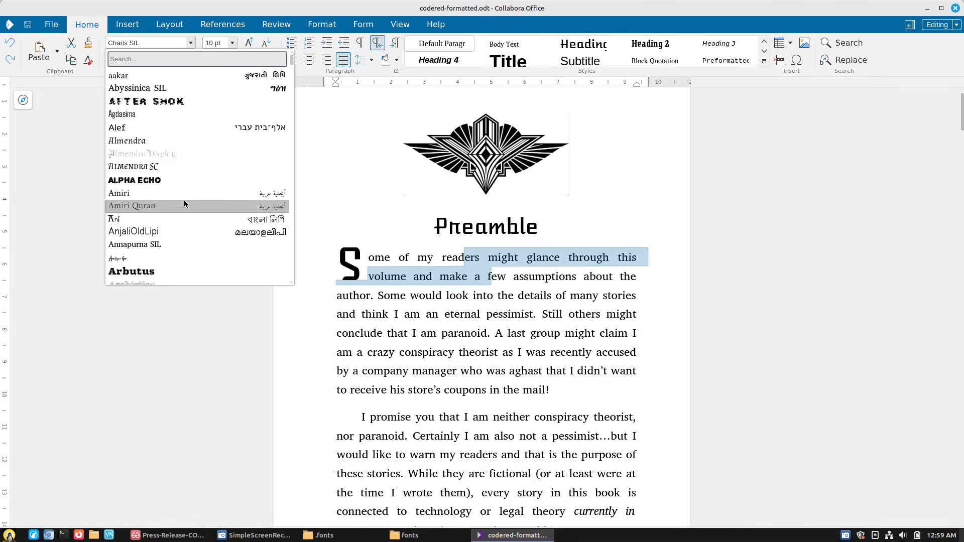
scroll(175, 166, "down", 10)
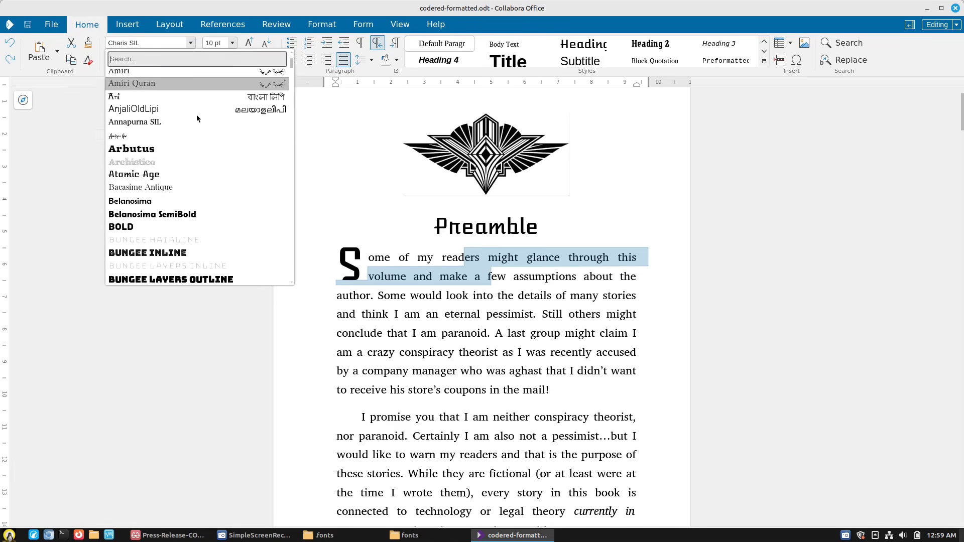
scroll(175, 197, "down", 4)
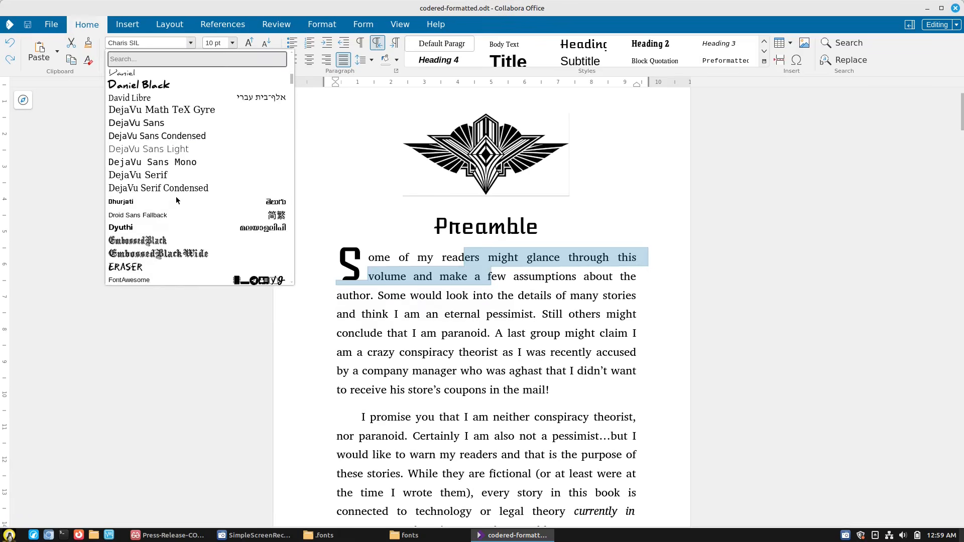
left_click(266, 336)
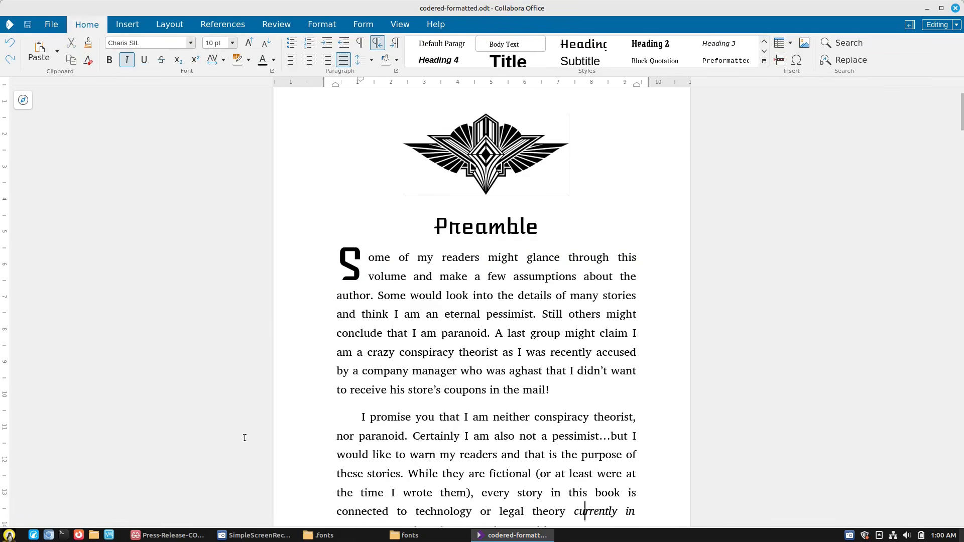
Switch to the file manager and show the .local/share/fonts folder beside the .fonts folder.
left_click(409, 535)
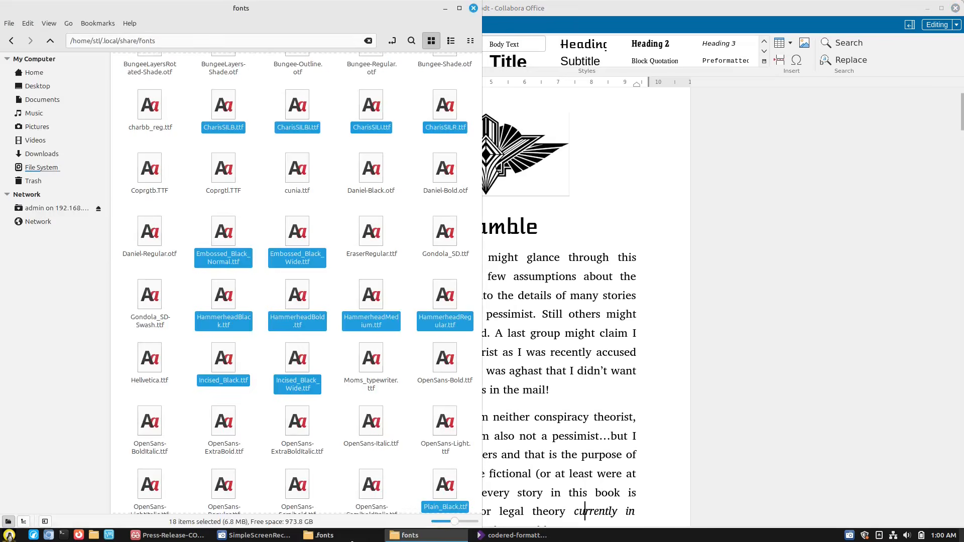
left_click(322, 535)
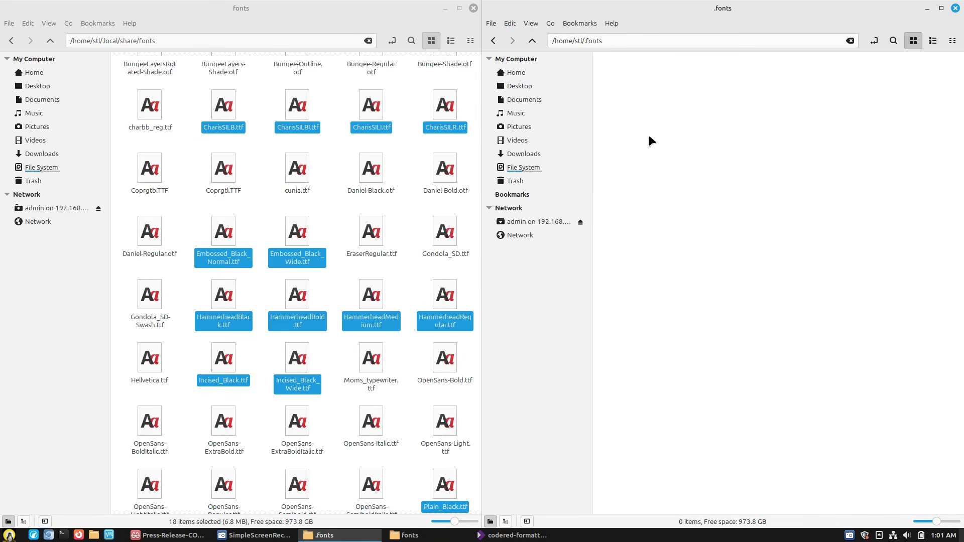
key("super")
type("on")
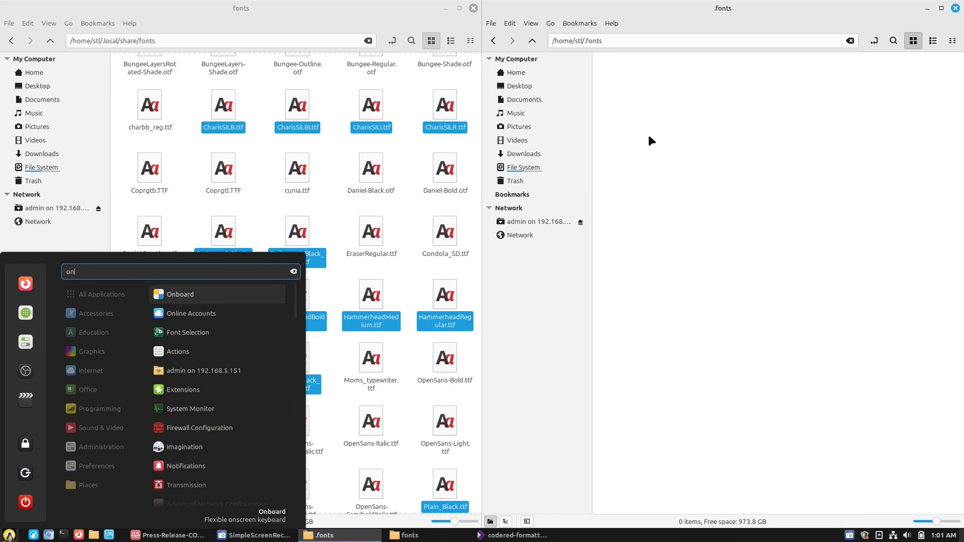
type("l")
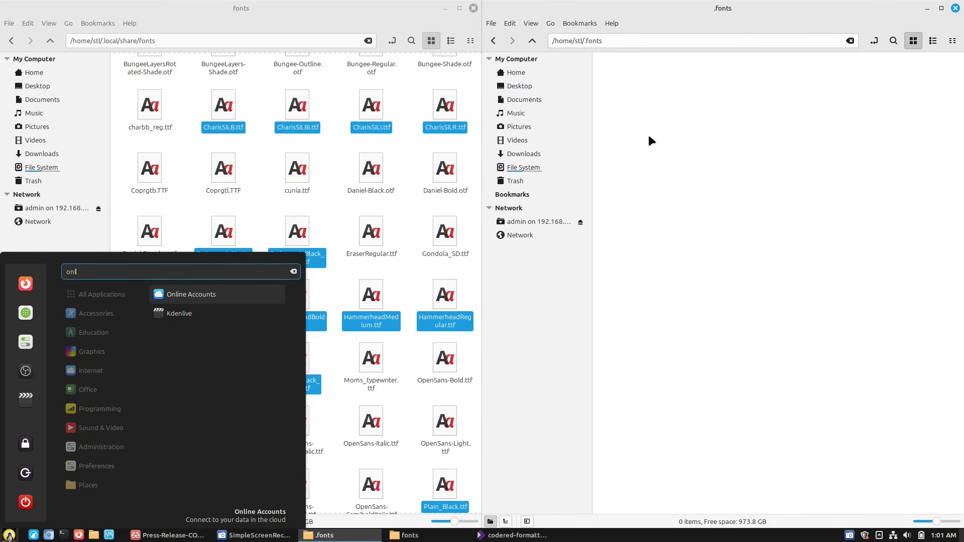
key("BackSpace")
key("Escape")
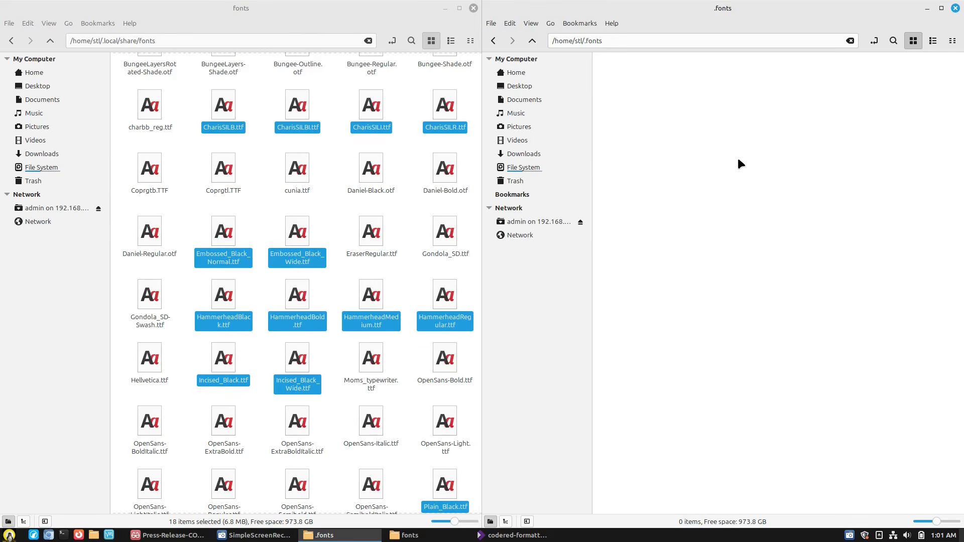
Return to codered-formatted.odt and review the font rendering on the Preamble page.
scroll(324, 168, "up", 10)
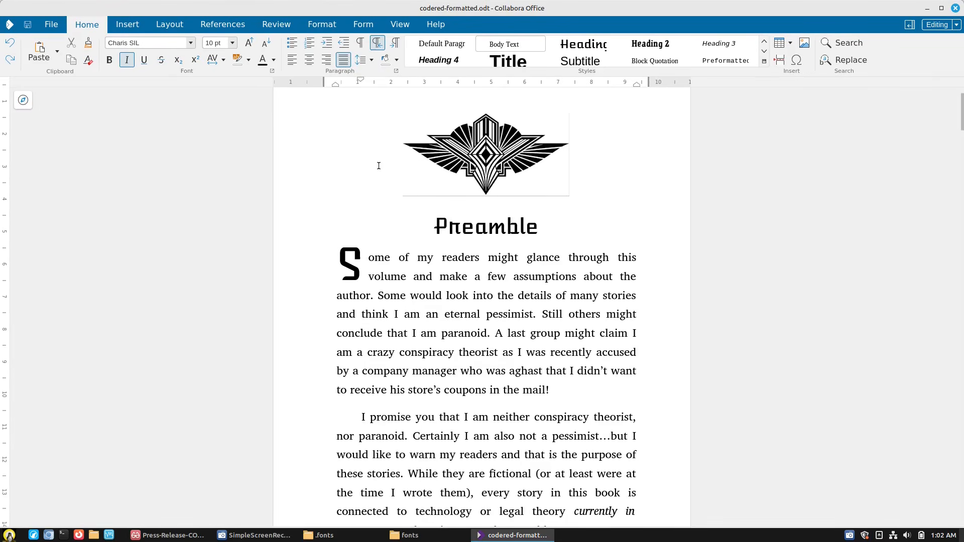
scroll(381, 163, "down", 2)
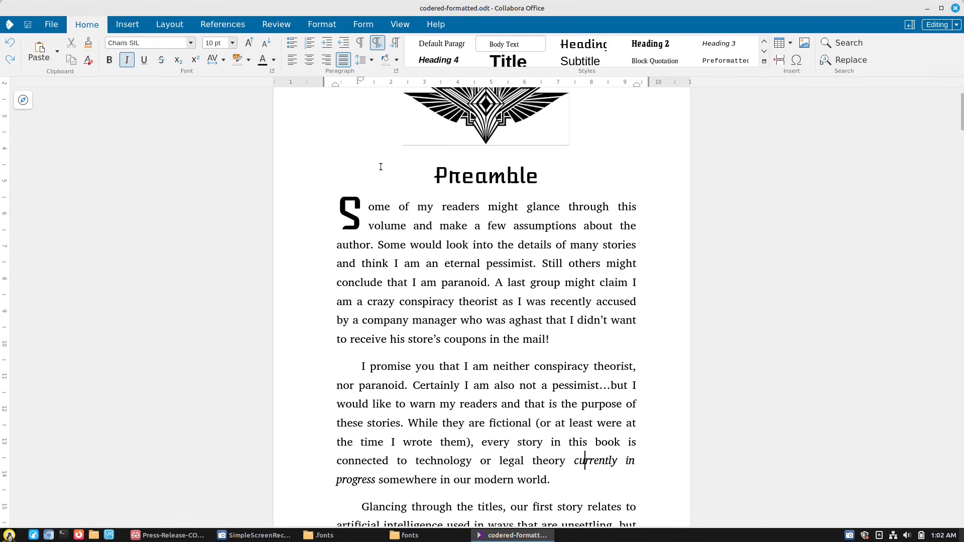